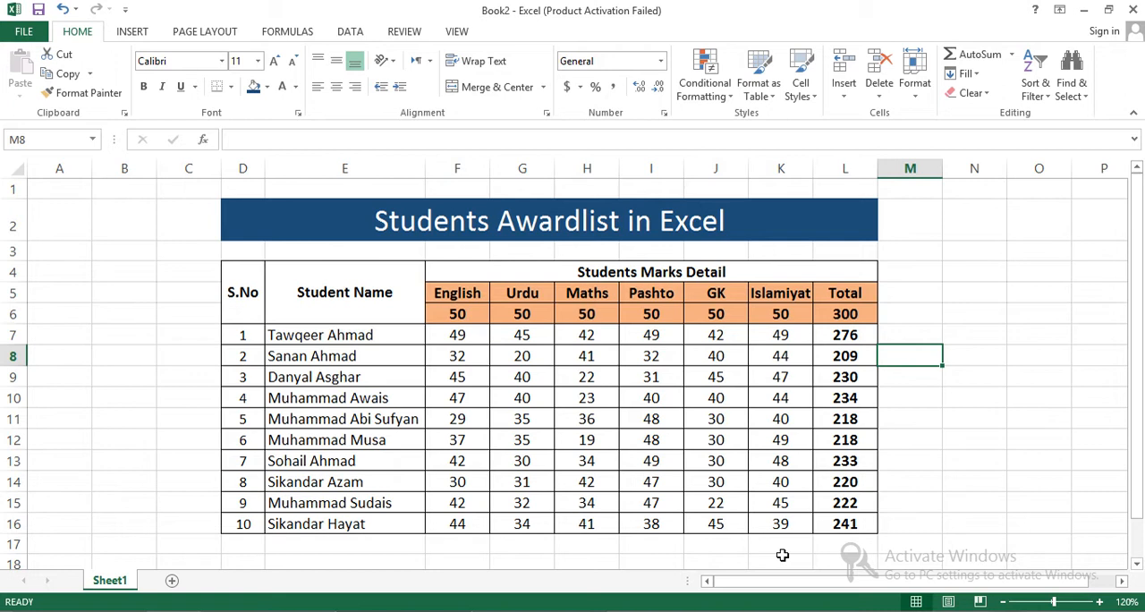
# - Clear the existing student totals in L7:L16
pyautogui.moveTo(860, 524); pyautogui.dragTo(832, 330)
pyautogui.press('Delete')
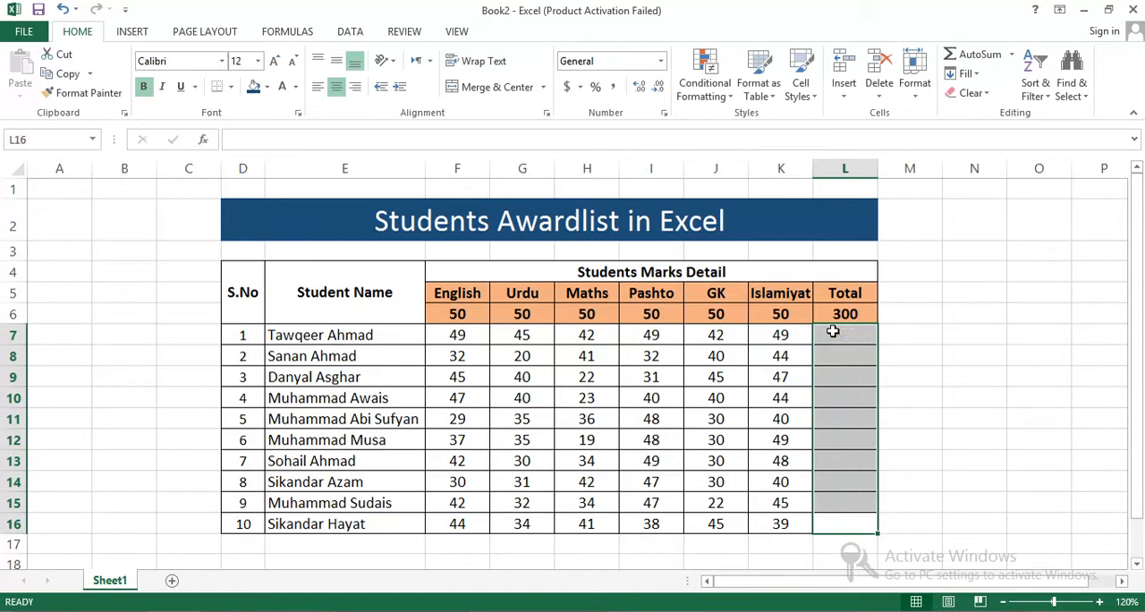
pyautogui.click(924, 334)
pyautogui.moveTo(454, 335); pyautogui.dragTo(767, 507)
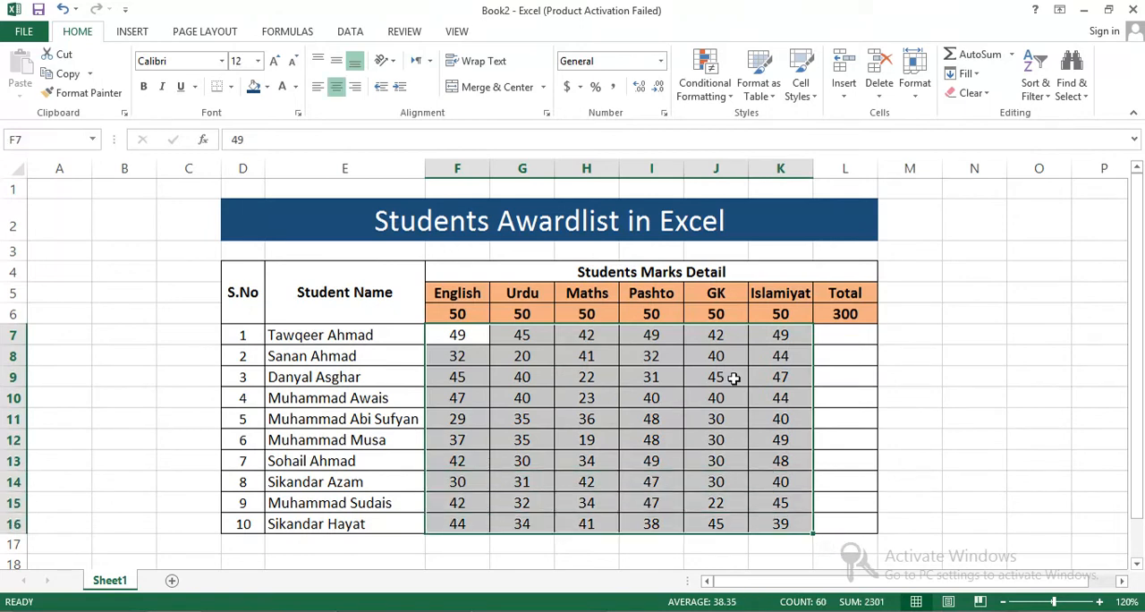
pyautogui.click(925, 306)
# - Extend the merged and centred "Students Marks Detail" heading across F4:M4
pyautogui.click(898, 278)
pyautogui.moveTo(898, 277); pyautogui.dragTo(900, 312)
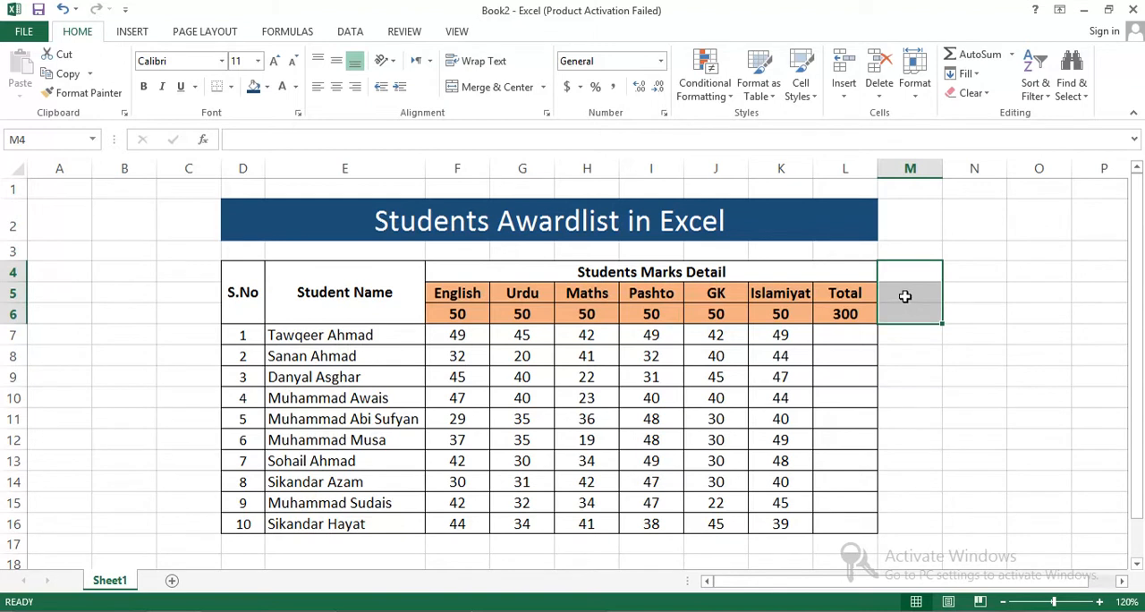
pyautogui.click(903, 291)
pyautogui.moveTo(905, 272); pyautogui.dragTo(818, 272)
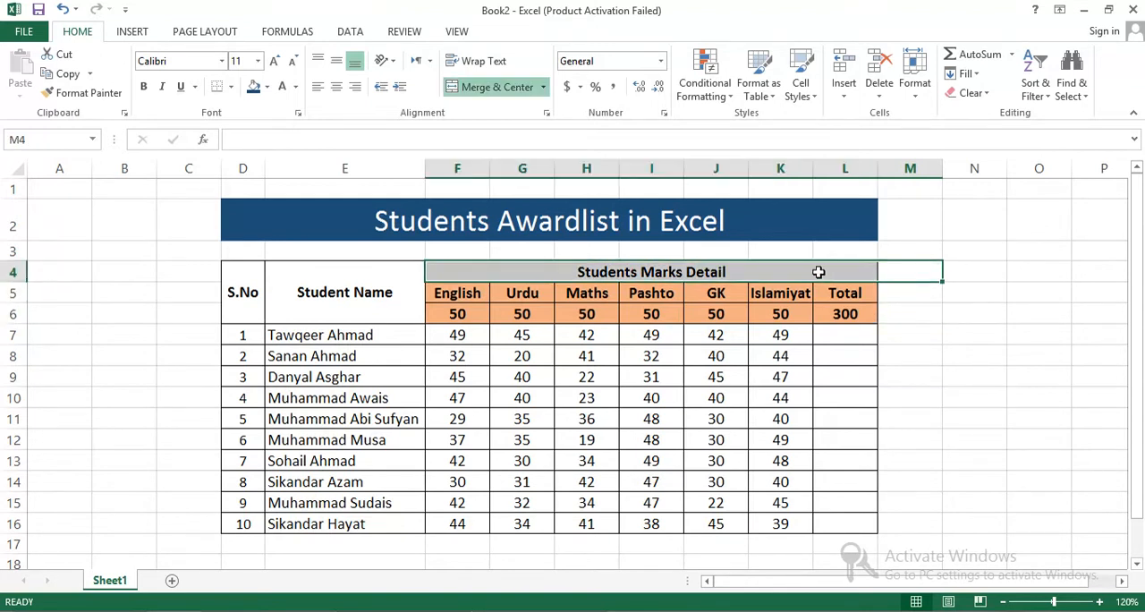
pyautogui.click(504, 89)
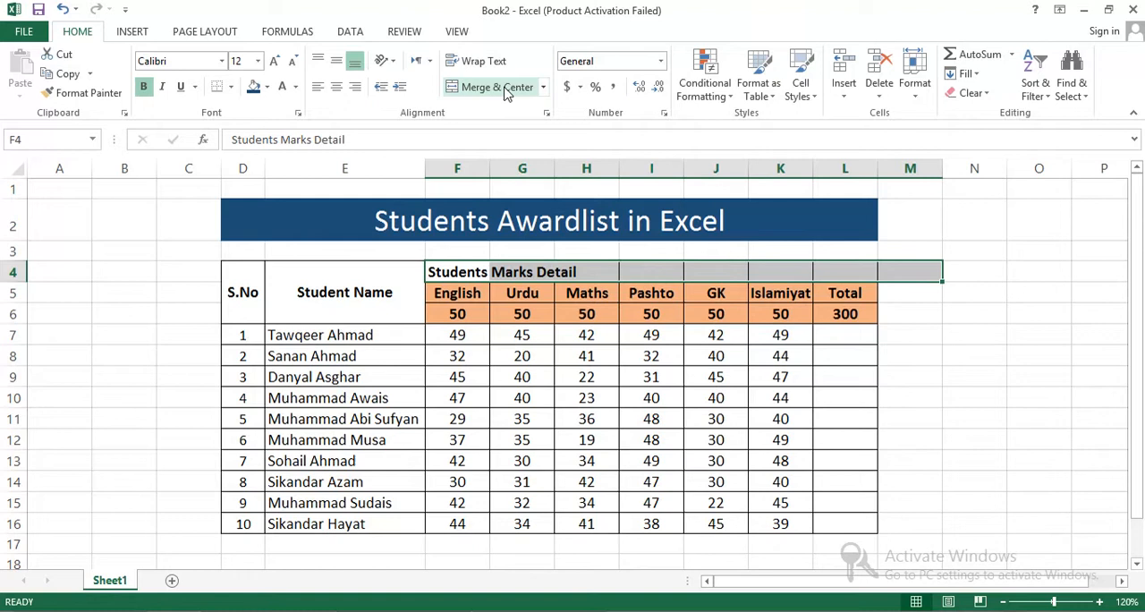
pyautogui.click(505, 91)
# - Merge and centre M5:M6 and enter the column heading "Percentage"
pyautogui.click(917, 292)
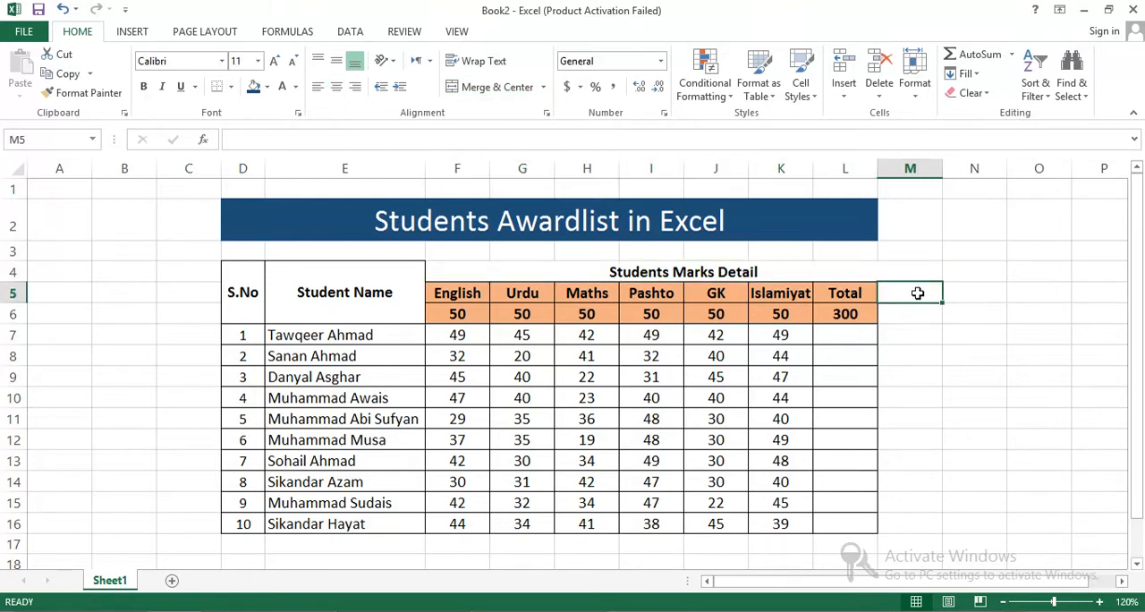
pyautogui.moveTo(917, 293); pyautogui.dragTo(916, 308)
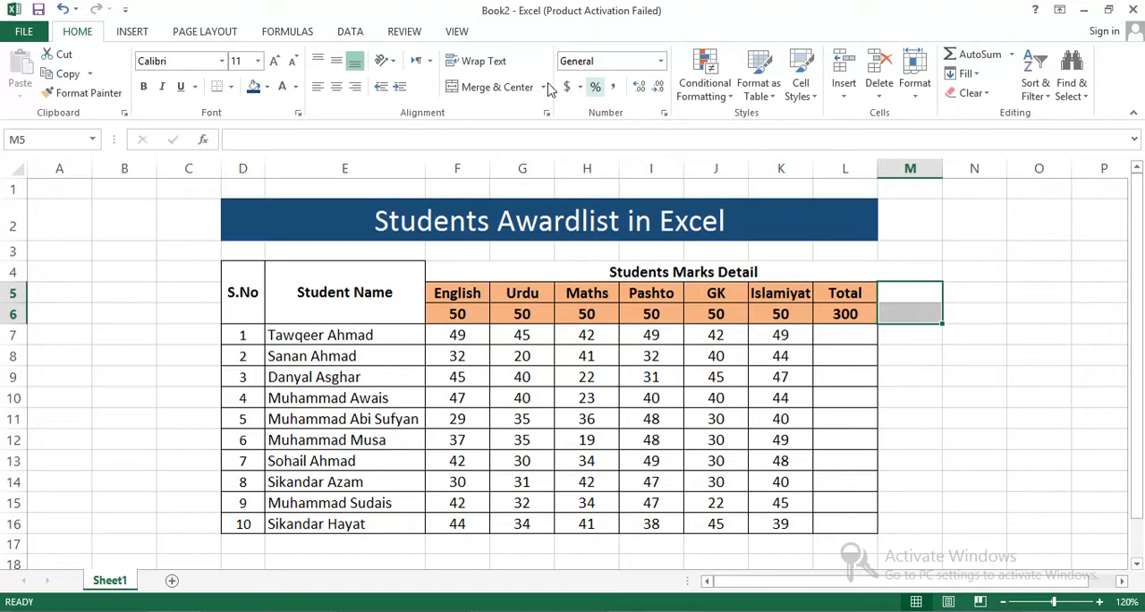
pyautogui.click(516, 93)
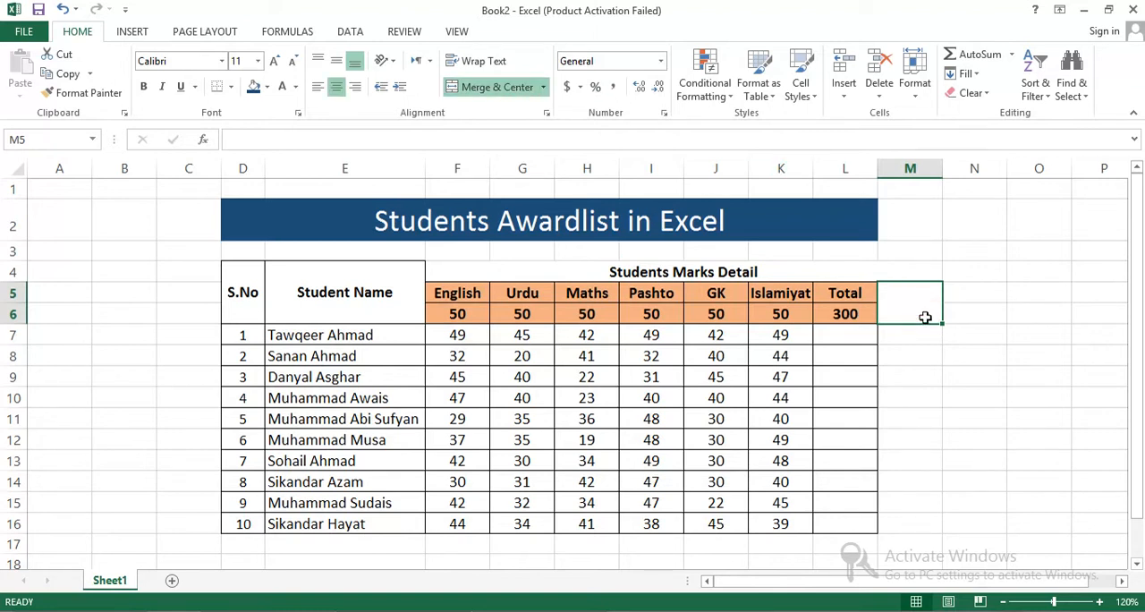
pyautogui.write('Percentage')
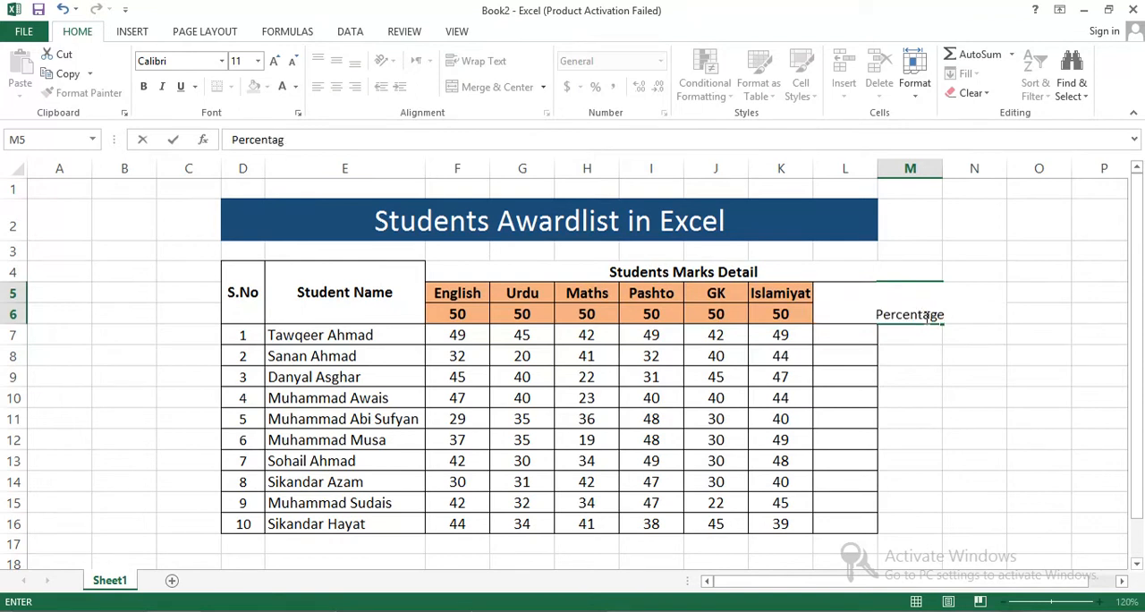
pyautogui.click(904, 336)
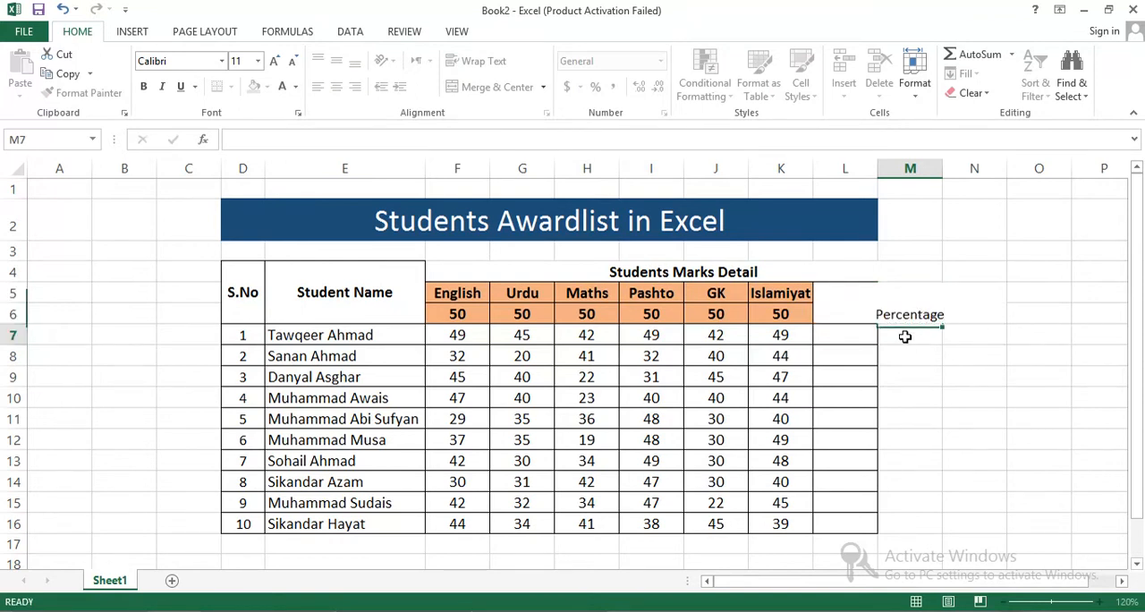
# - Fit column M to its heading, then centre the Percentage heading vertically and give it all borders
pyautogui.doubleClick(942, 169)
pyautogui.click(907, 301)
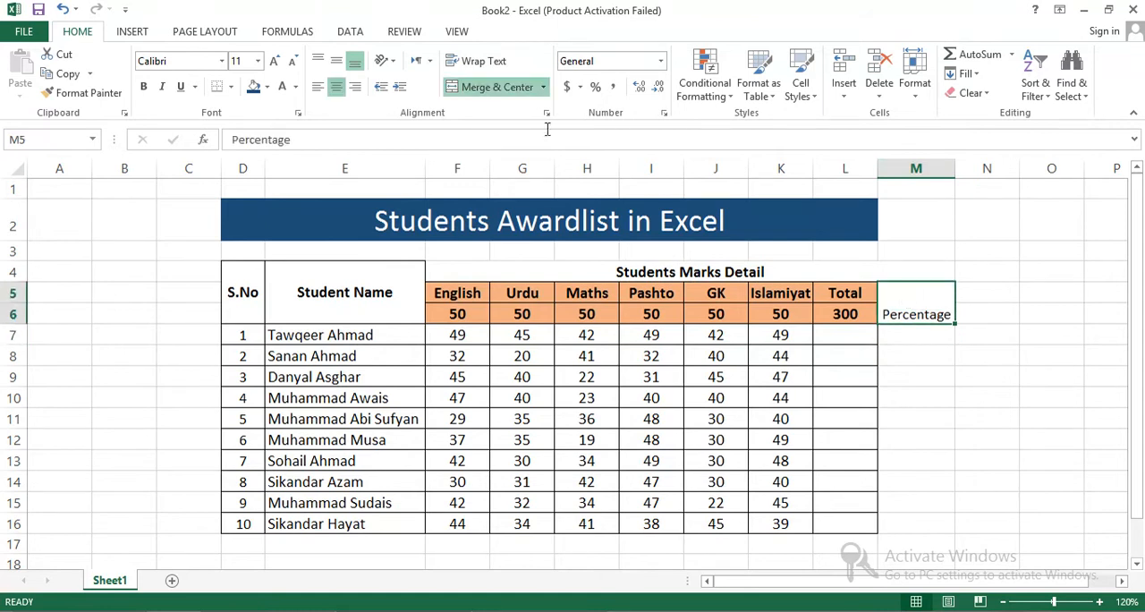
pyautogui.click(337, 61)
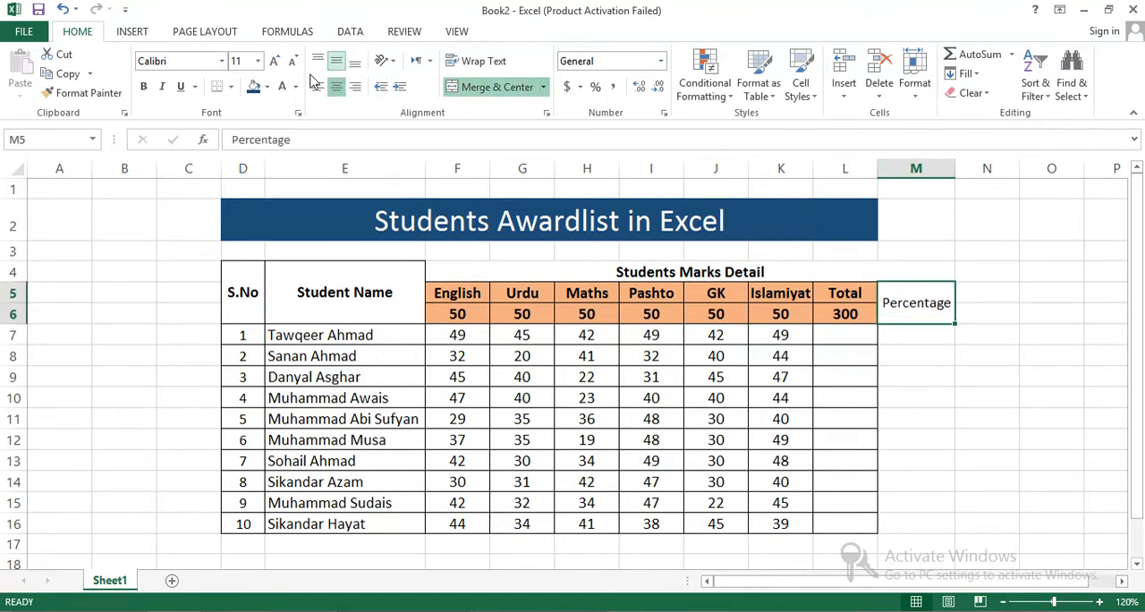
pyautogui.click(231, 86)
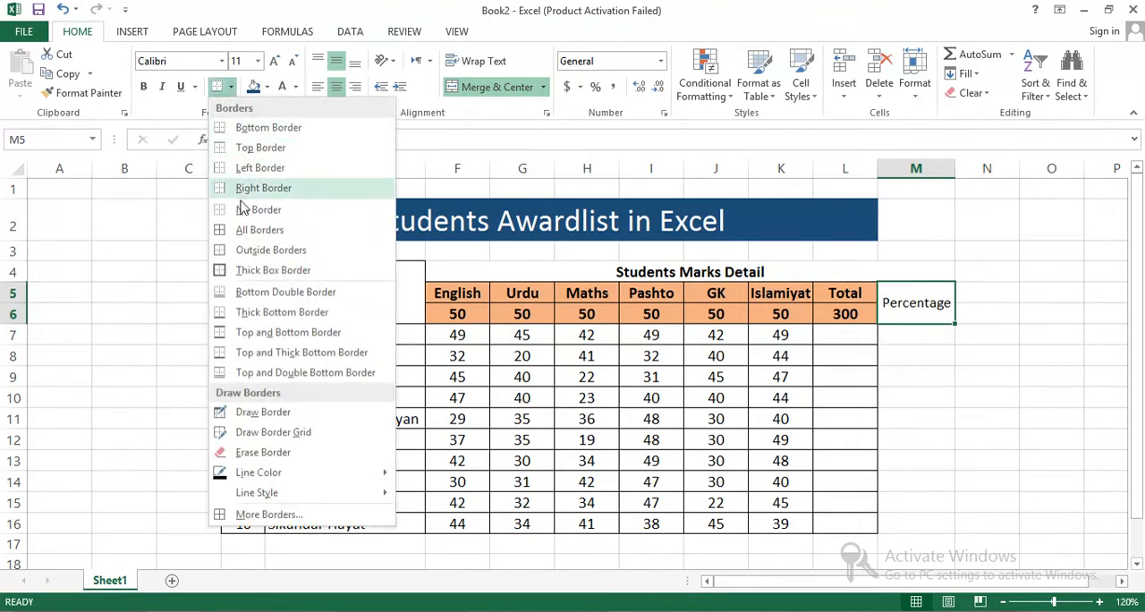
pyautogui.click(242, 229)
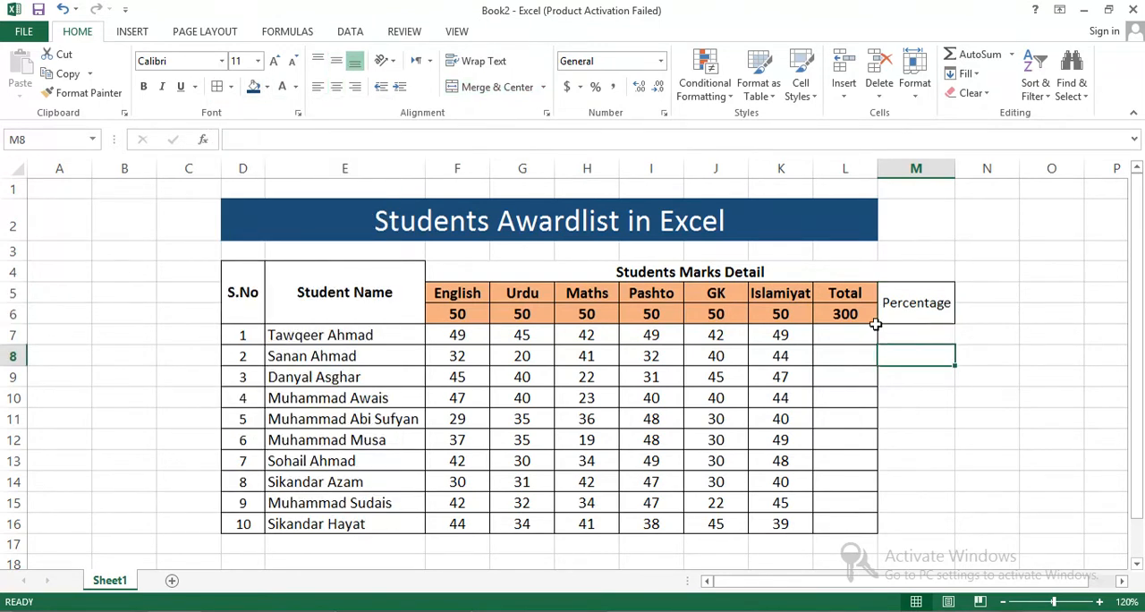
# - Apply all borders to the header block F4:M6 and the percentage cells M7:M16
pyautogui.moveTo(835, 290); pyautogui.dragTo(460, 301)
pyautogui.click(963, 351)
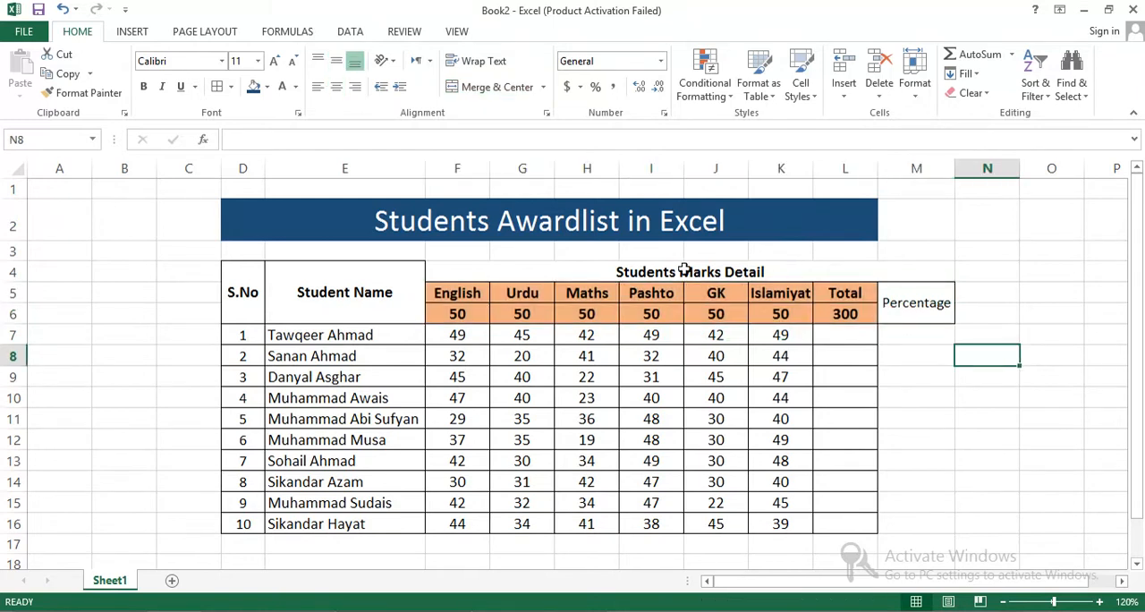
pyautogui.click(468, 269)
pyautogui.moveTo(754, 305); pyautogui.dragTo(899, 298)
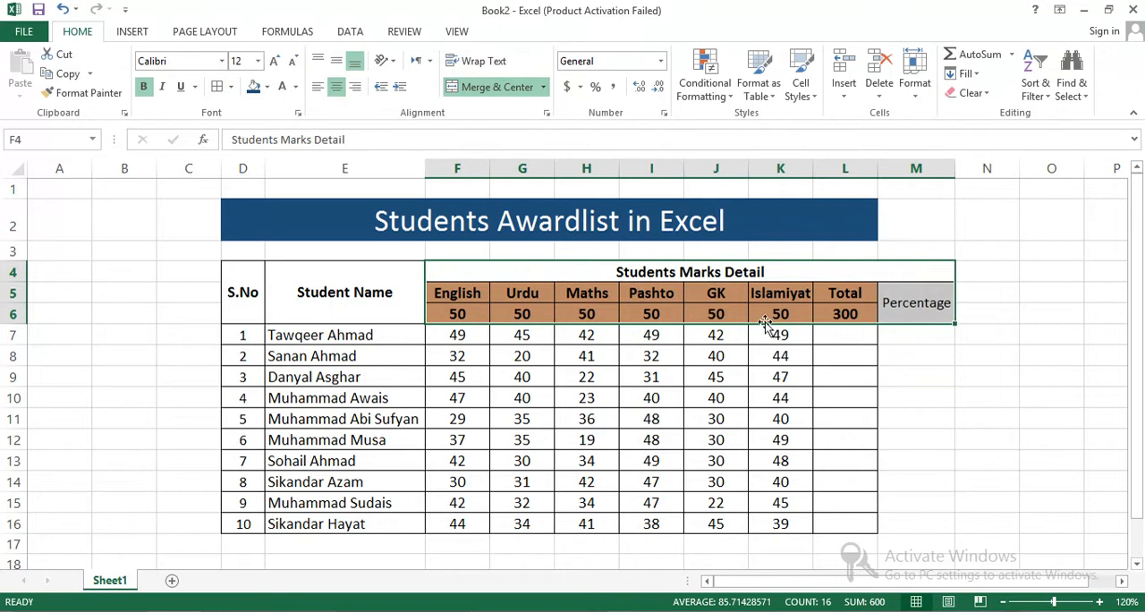
pyautogui.click(959, 365)
pyautogui.moveTo(923, 335); pyautogui.dragTo(920, 529)
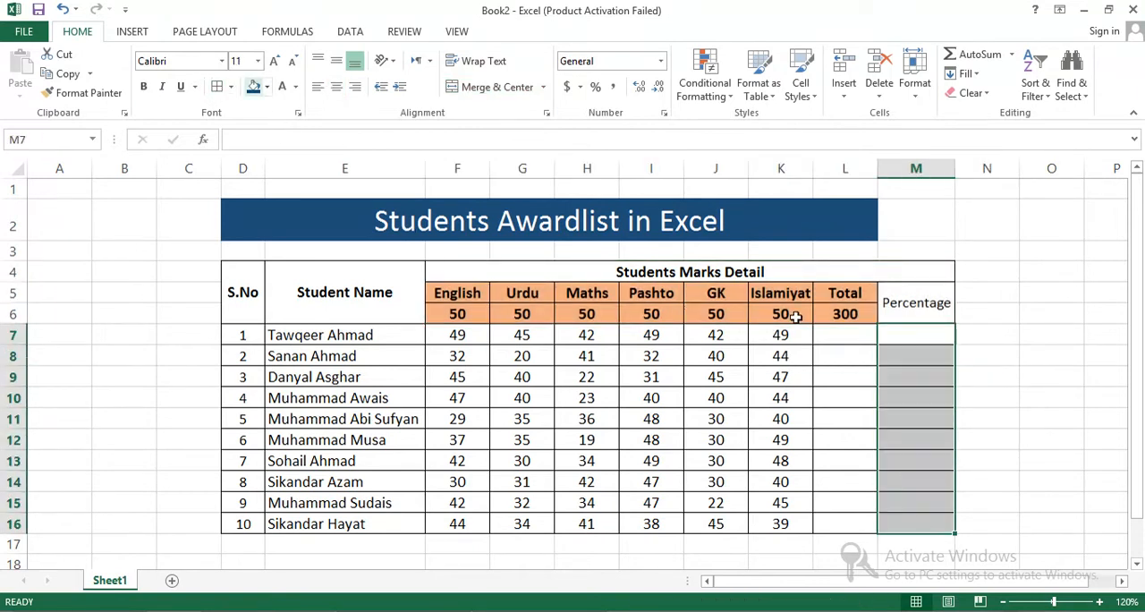
pyautogui.click(985, 374)
# - Try to total the first student's marks with =SUM(F7:J7) in L7, then clear the formula
pyautogui.click(846, 336)
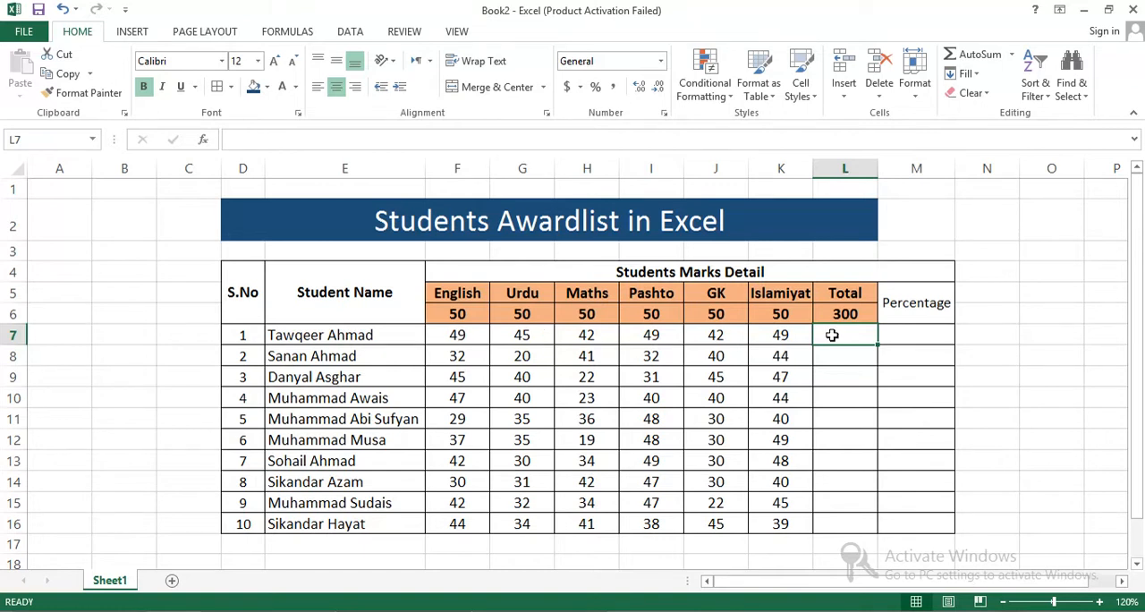
pyautogui.write('=SUM')
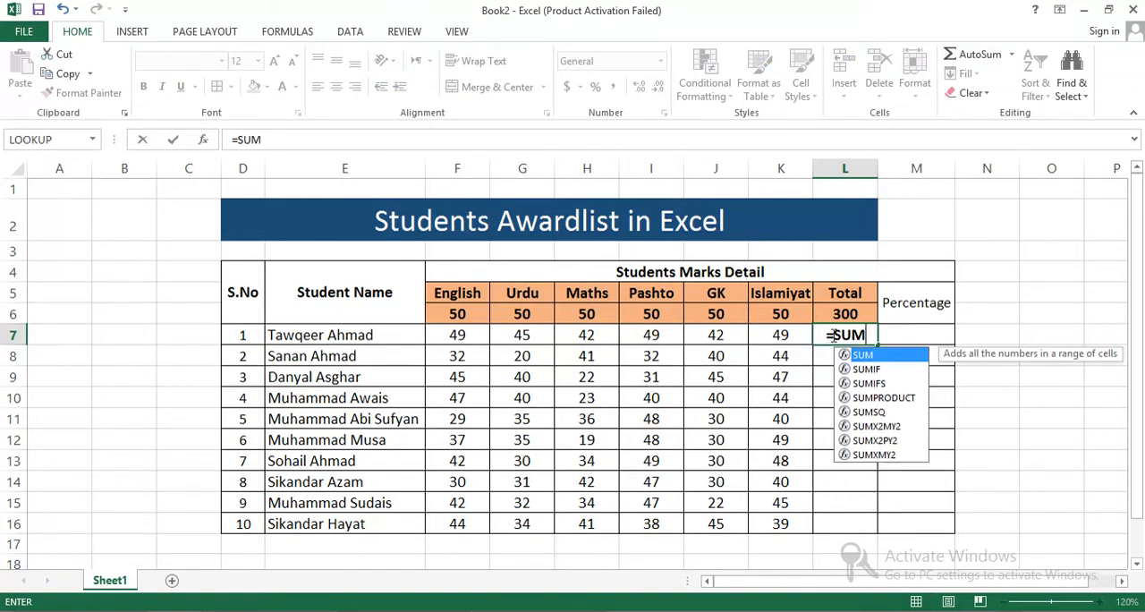
pyautogui.write('(')
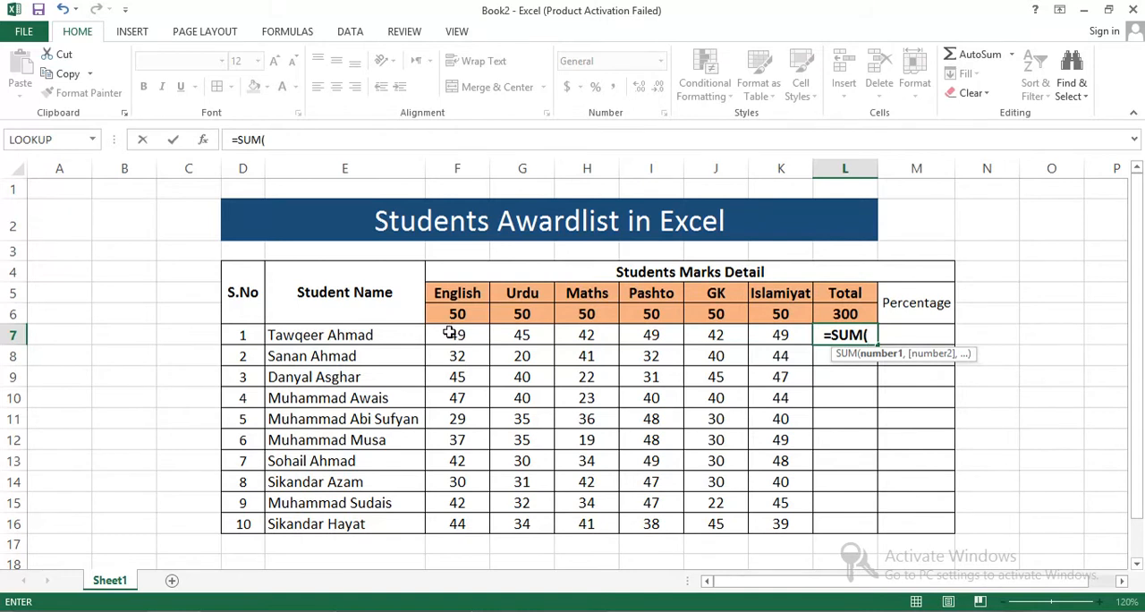
pyautogui.write('F')
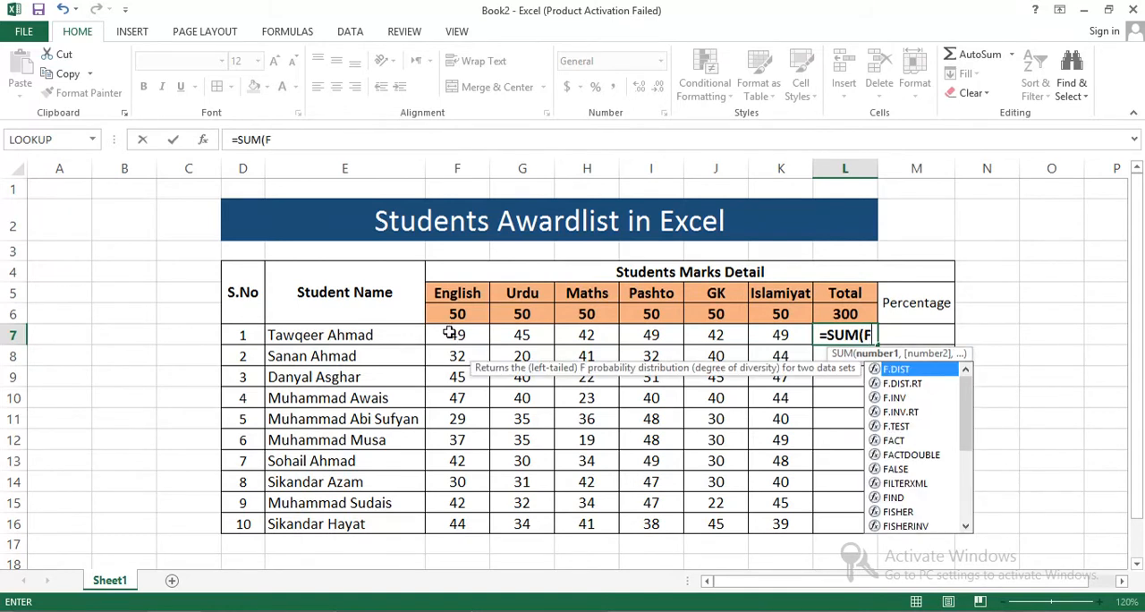
pyautogui.write('7:J')
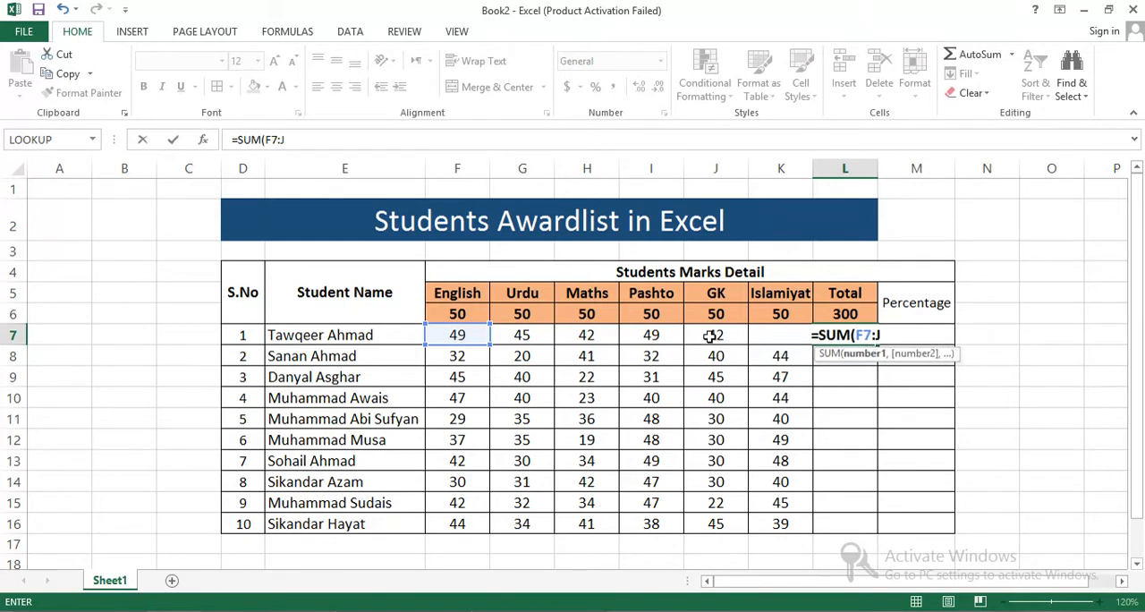
pyautogui.click(710, 335)
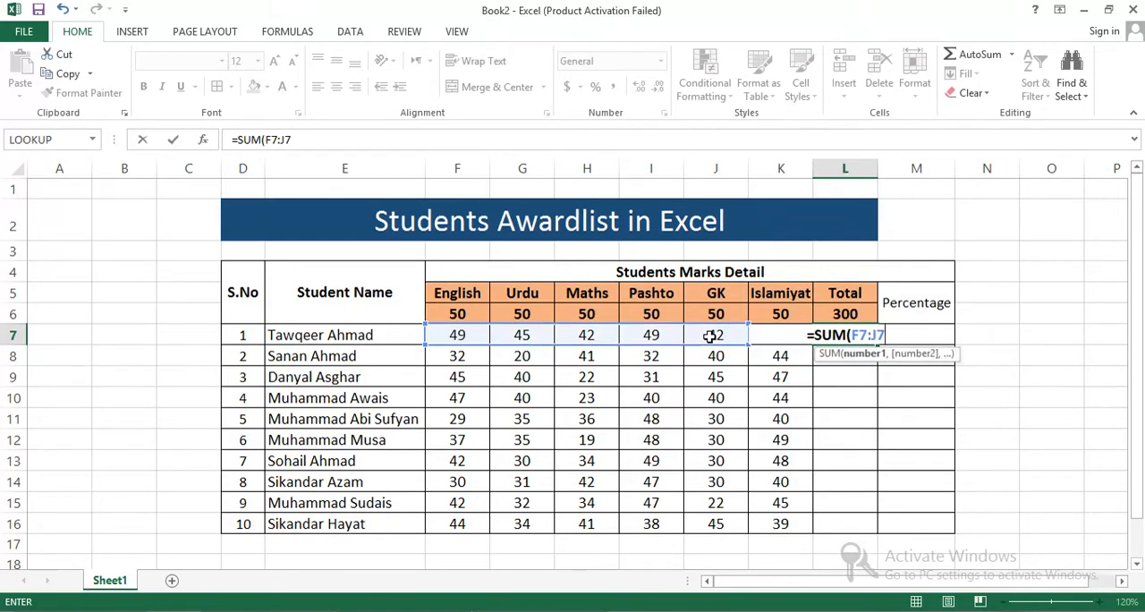
pyautogui.write(')')
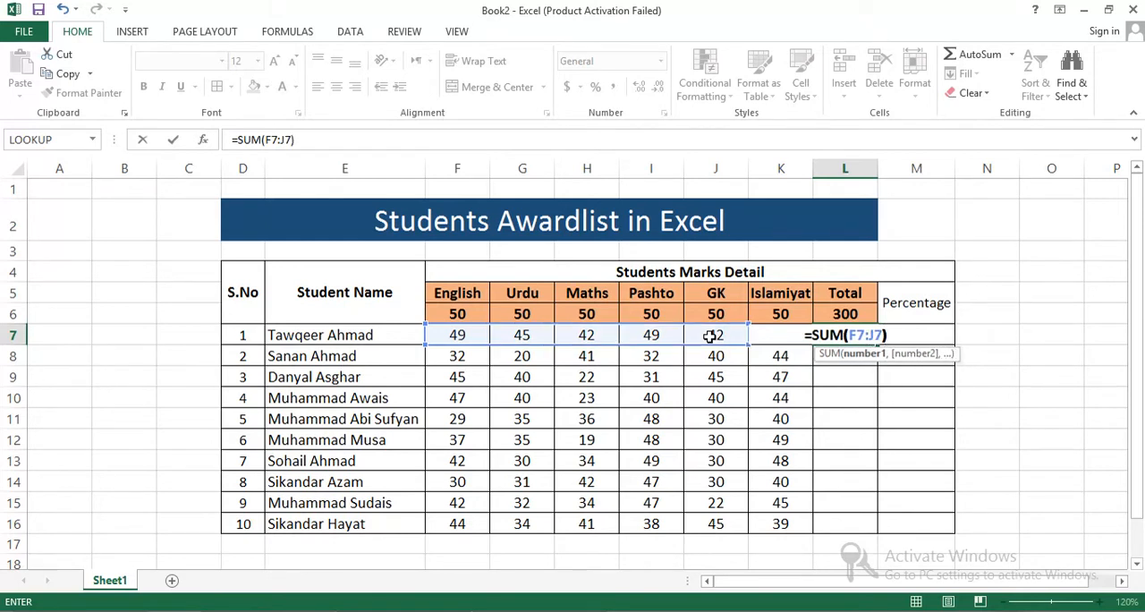
pyautogui.press('Return')
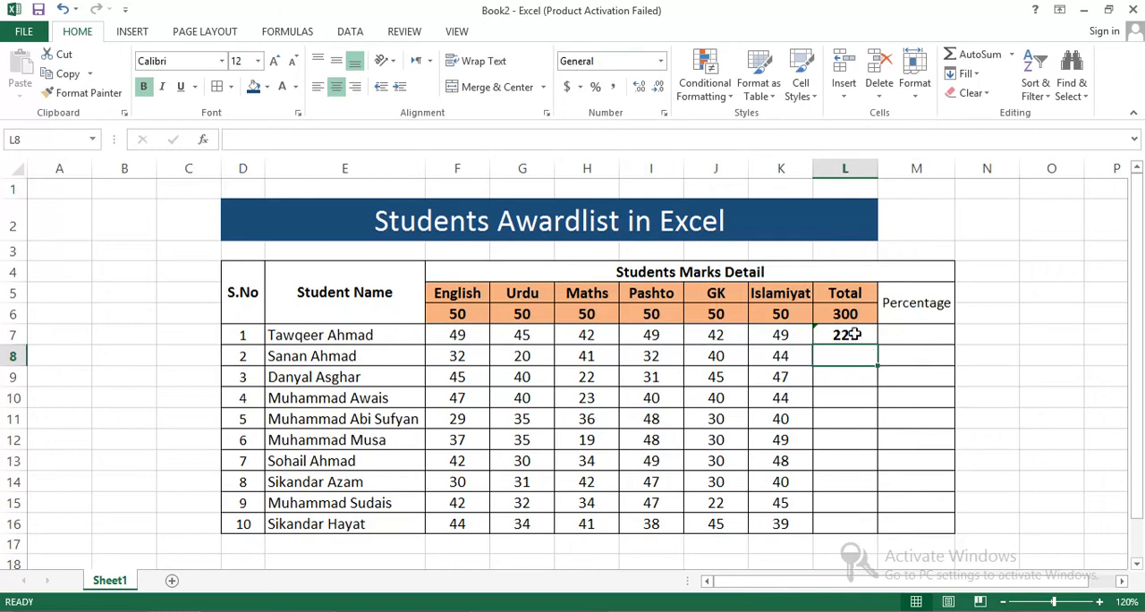
pyautogui.click(855, 334)
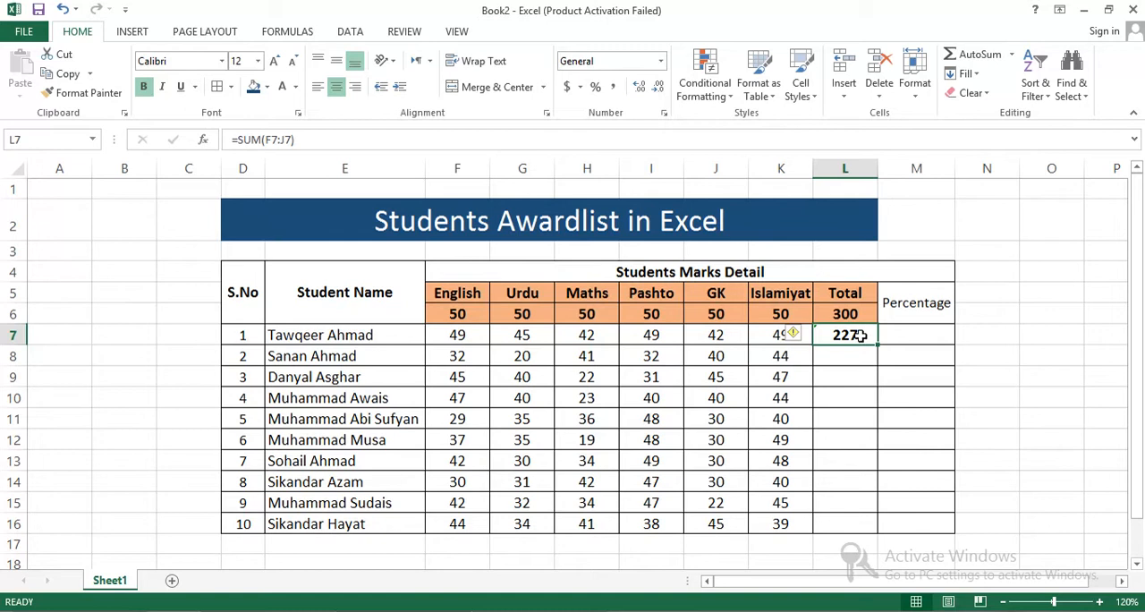
pyautogui.press('Delete')
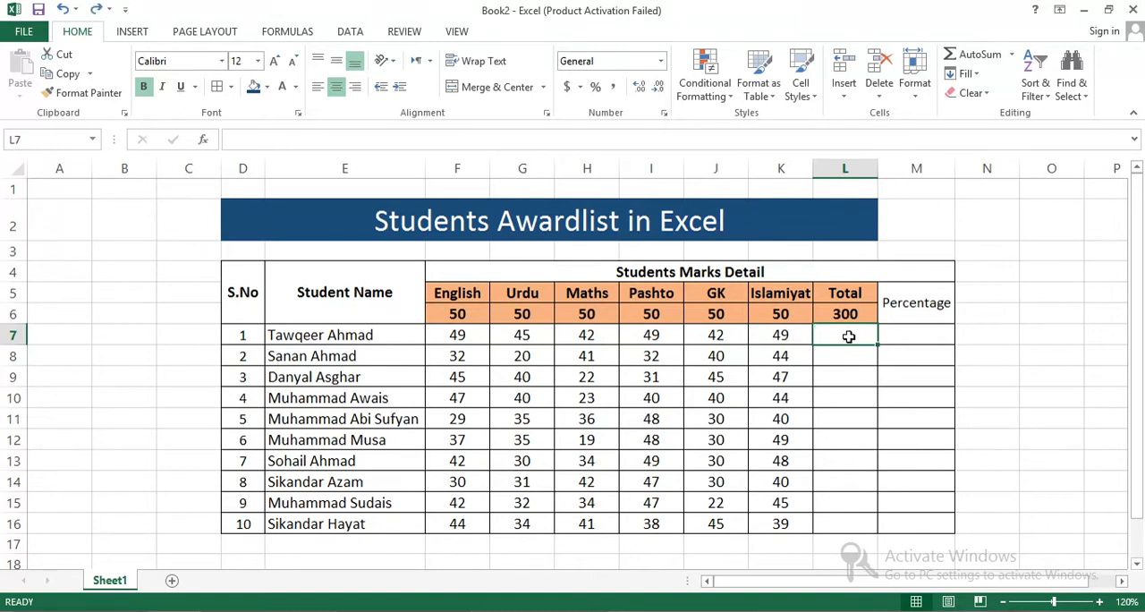
# - Total the first student's marks in L7 with =SUM(F7:K7)
pyautogui.write('=SU')
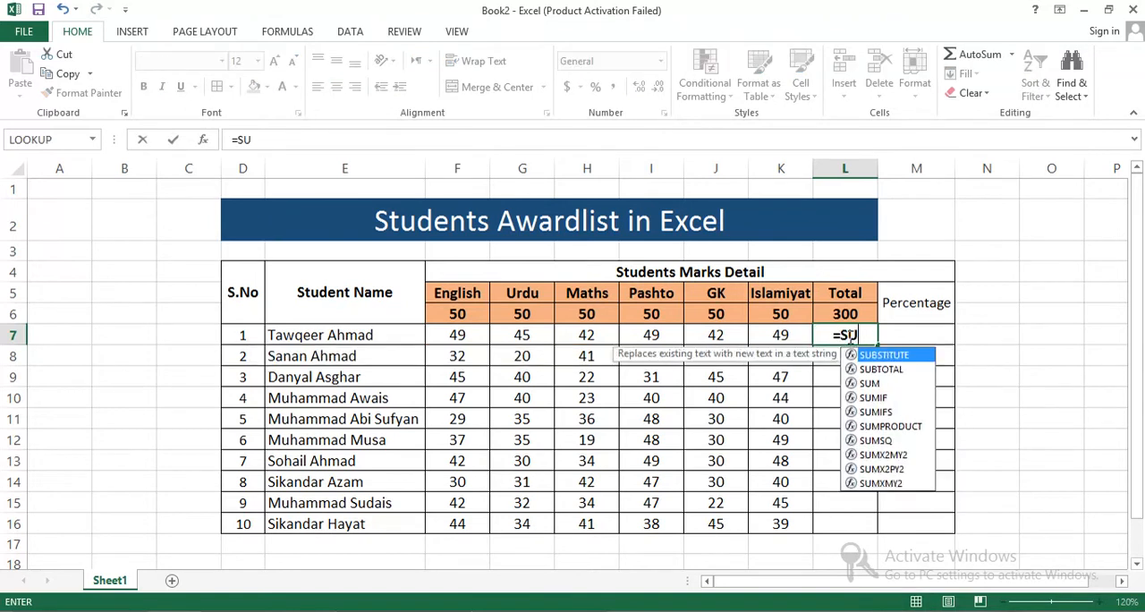
pyautogui.write('M(')
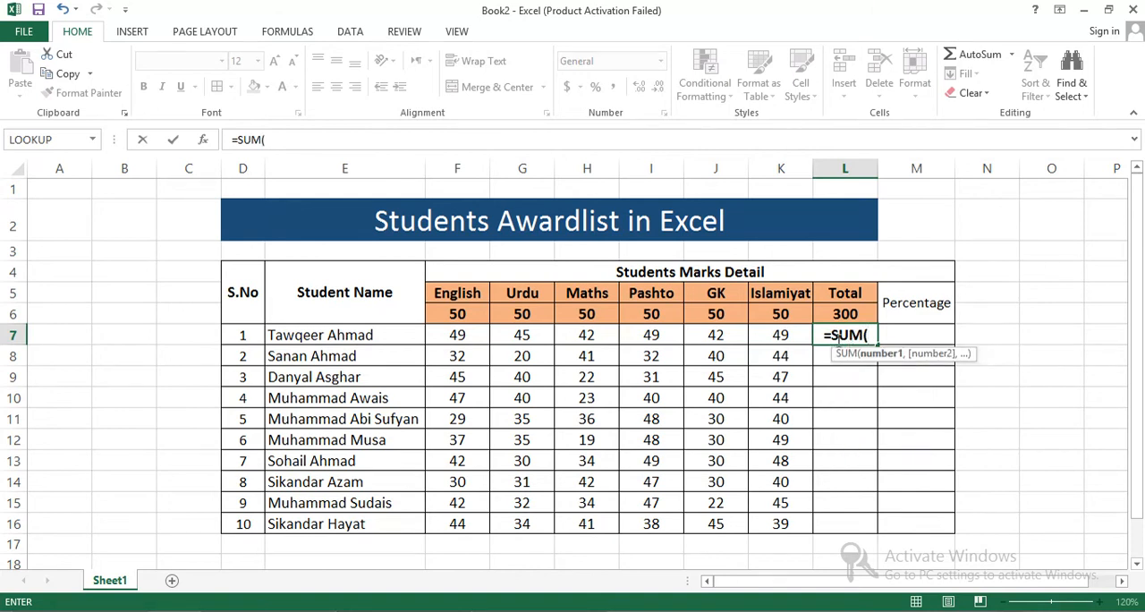
pyautogui.moveTo(452, 333); pyautogui.dragTo(720, 334)
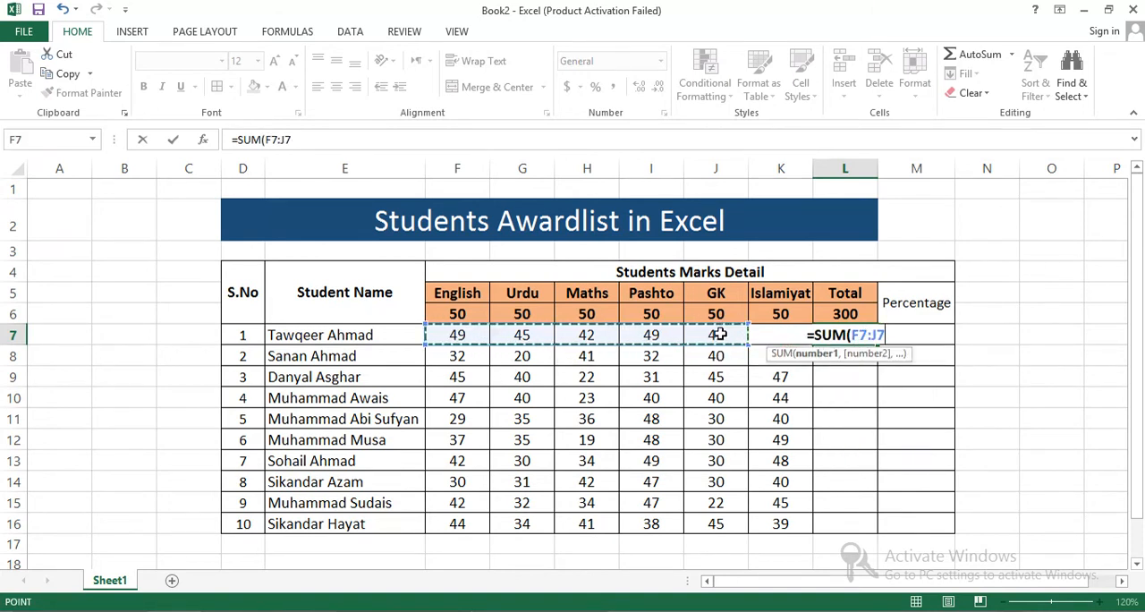
pyautogui.hotkey('shift', 'Right')
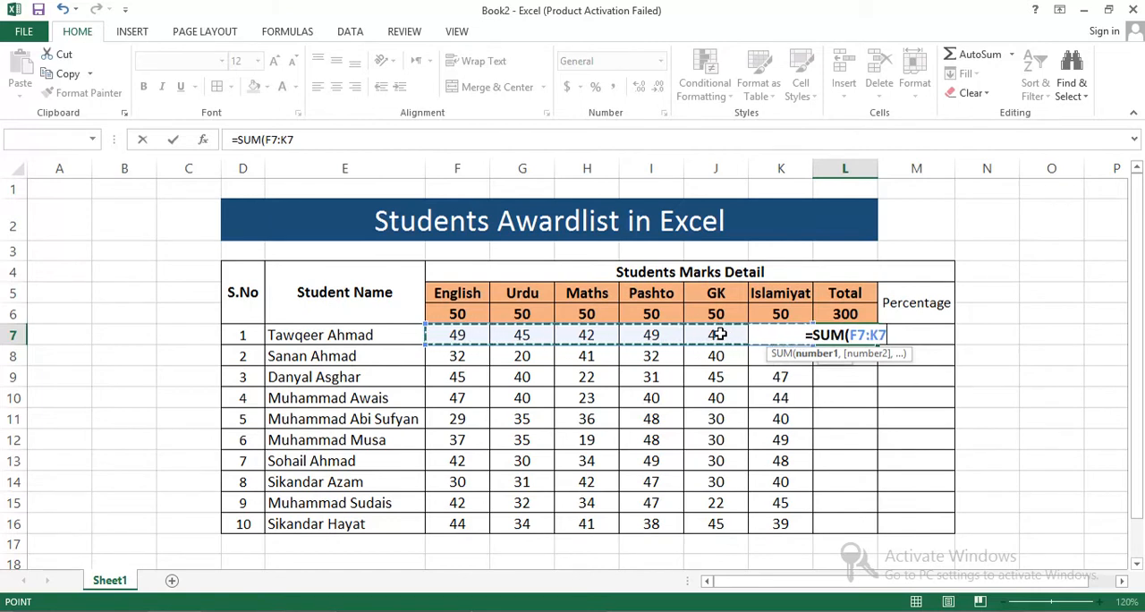
pyautogui.write('_')
pyautogui.press('BackSpace')
pyautogui.write(')')
pyautogui.press('Return')
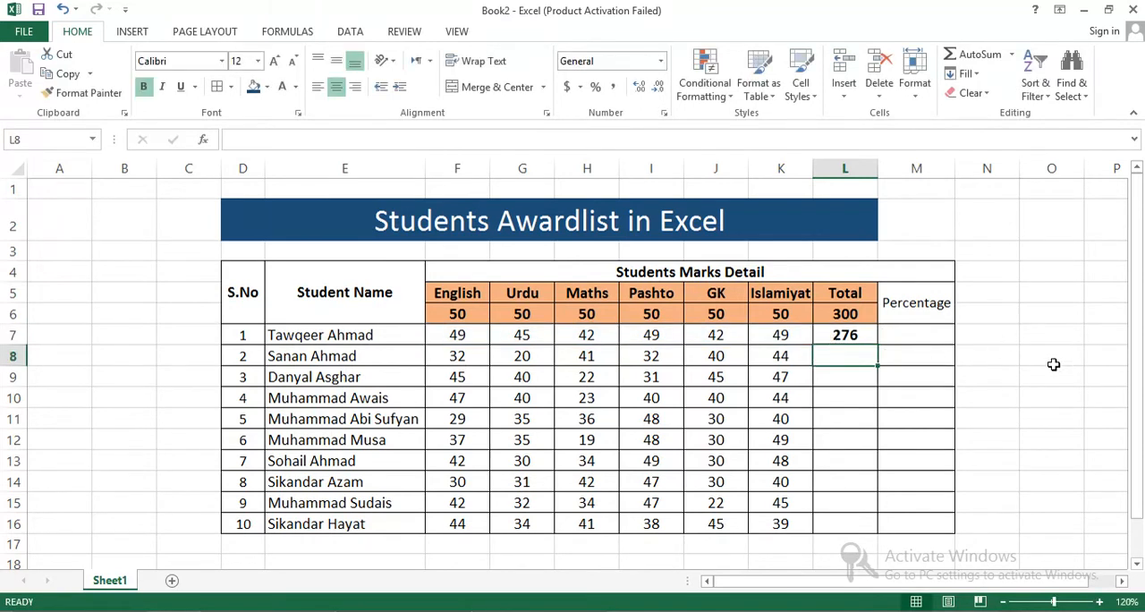
pyautogui.click(978, 393)
# - Fill the total formula from L7 down through L16 for the remaining students
pyautogui.click(843, 335)
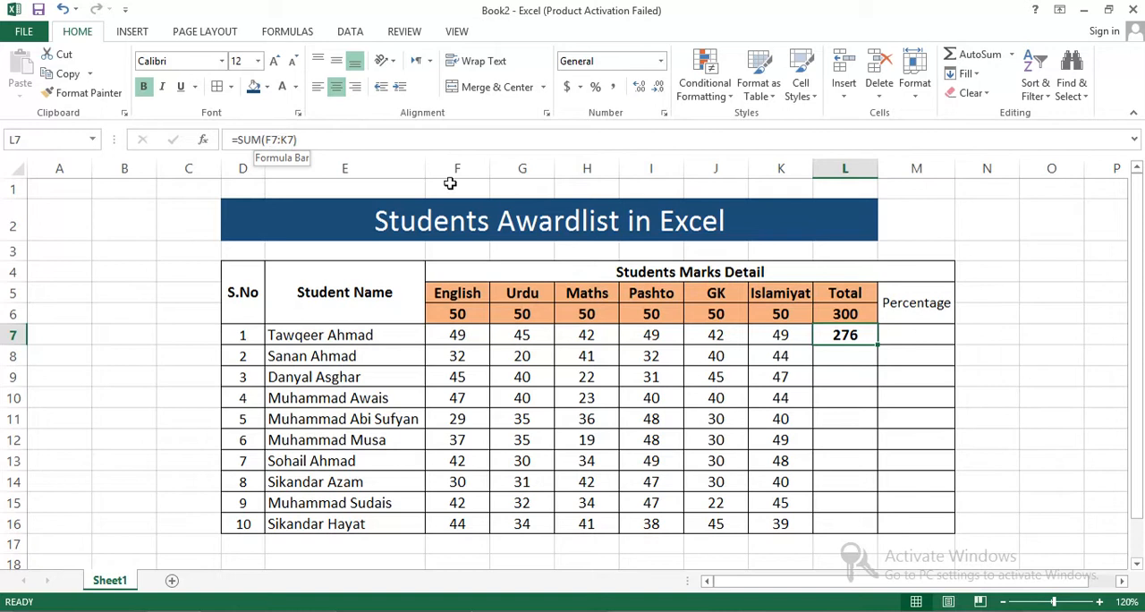
pyautogui.click(785, 343)
pyautogui.click(838, 341)
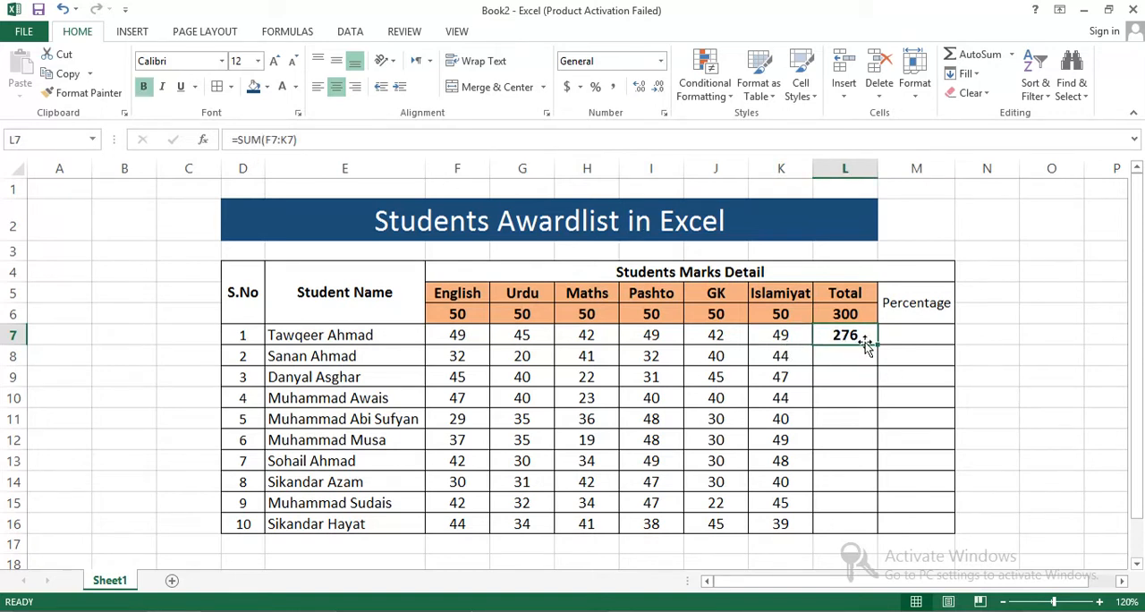
pyautogui.moveTo(878, 343); pyautogui.dragTo(877, 532)
pyautogui.click(1015, 426)
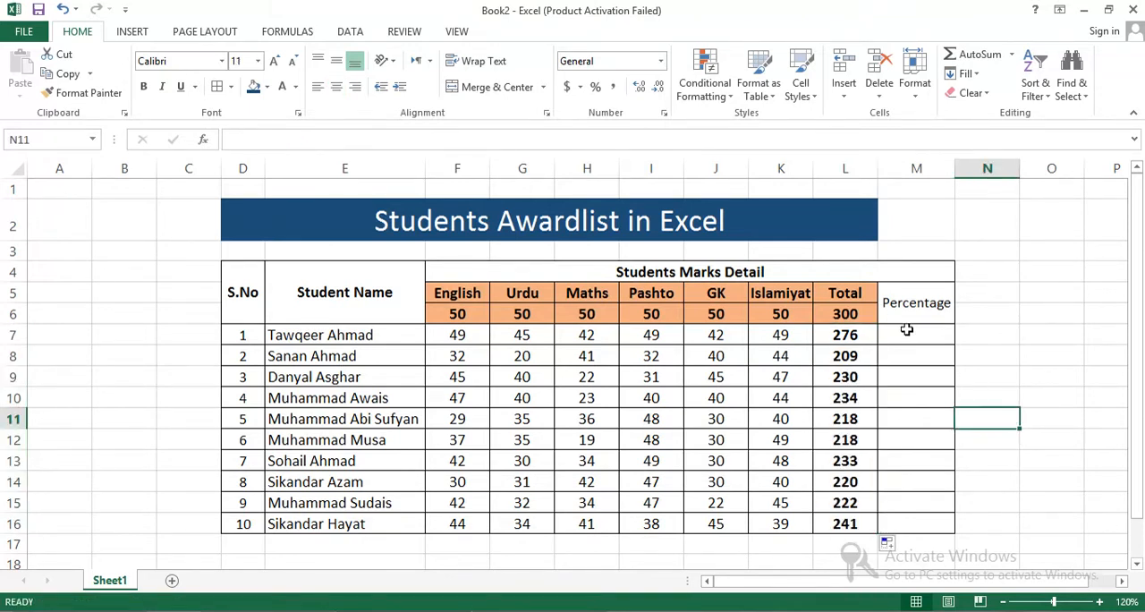
# - Set the font of the percentage cells M7:M16 to size 12 and bold
pyautogui.moveTo(906, 333); pyautogui.dragTo(917, 524)
pyautogui.click(274, 61)
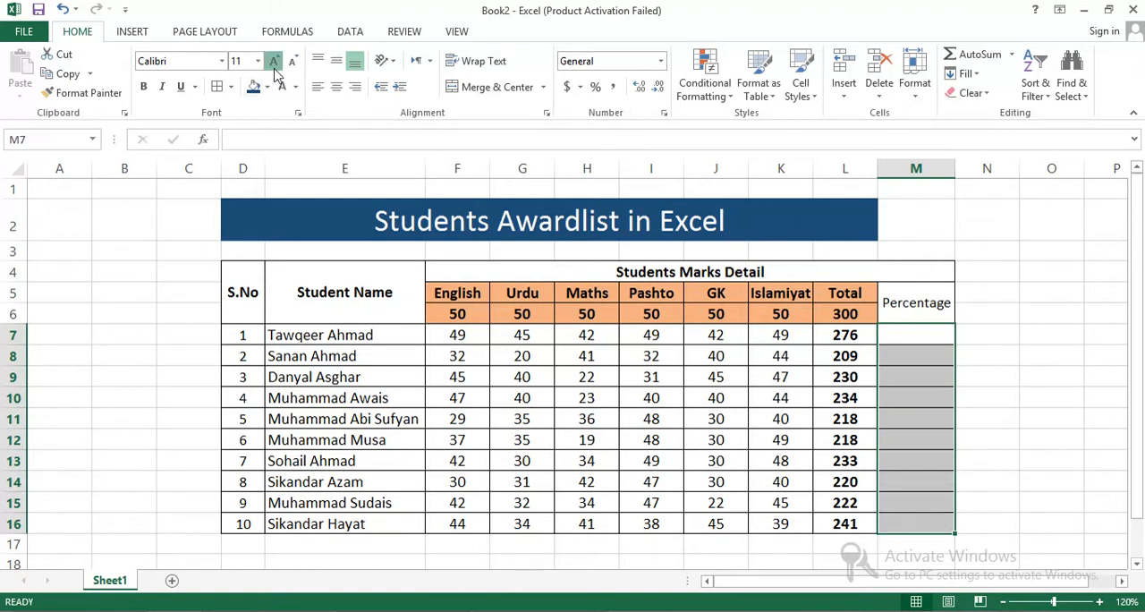
pyautogui.click(143, 86)
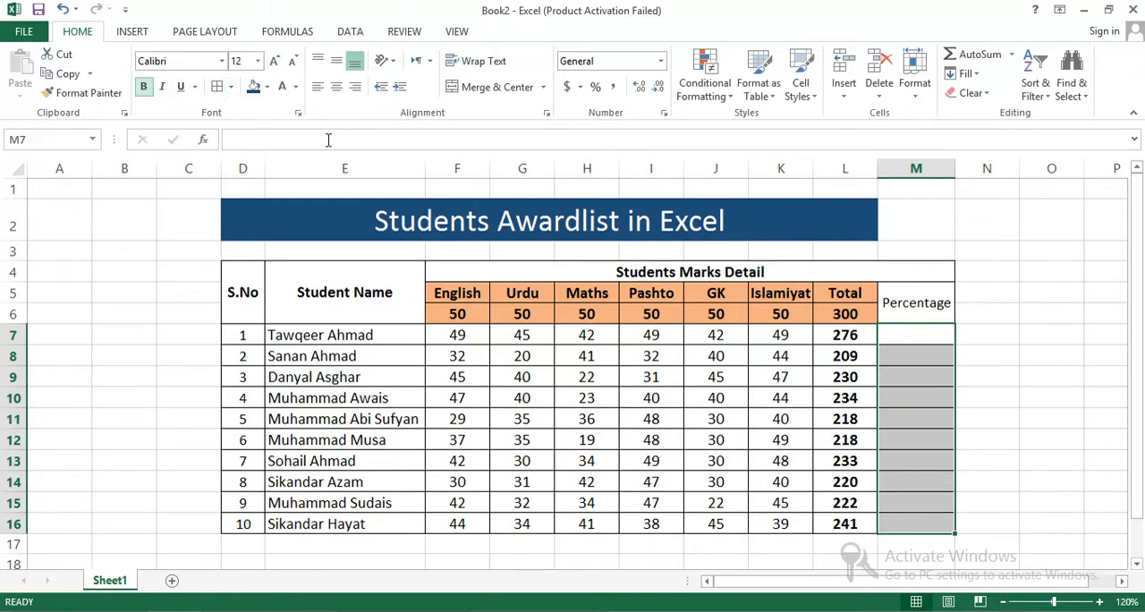
pyautogui.click(845, 376)
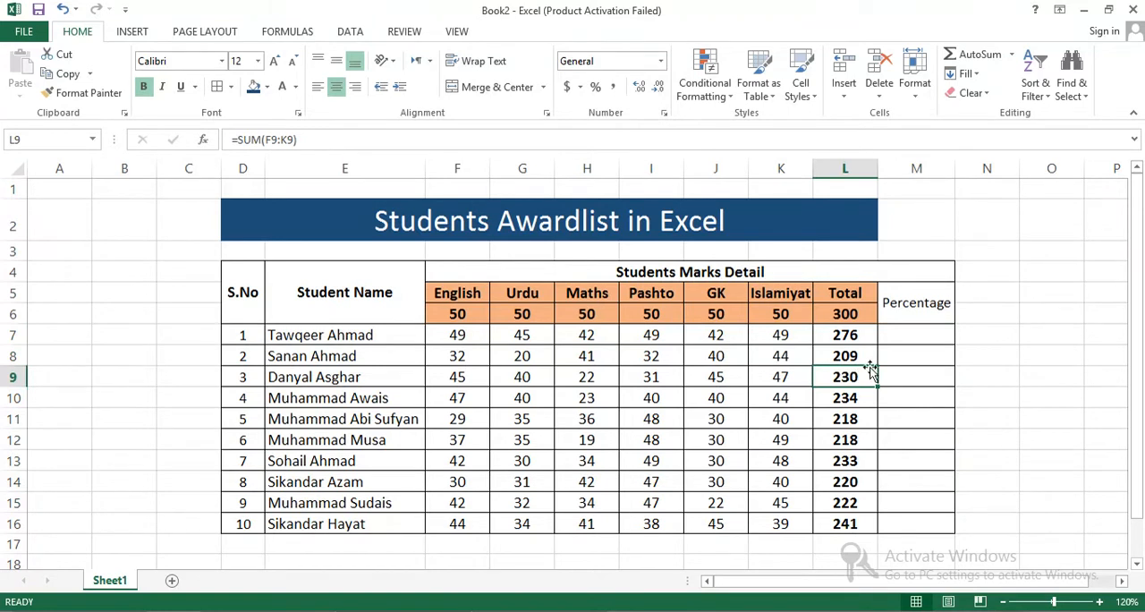
# - Try calculating the first student's percentage in M7 with the literal formula =276/300*100
pyautogui.click(907, 333)
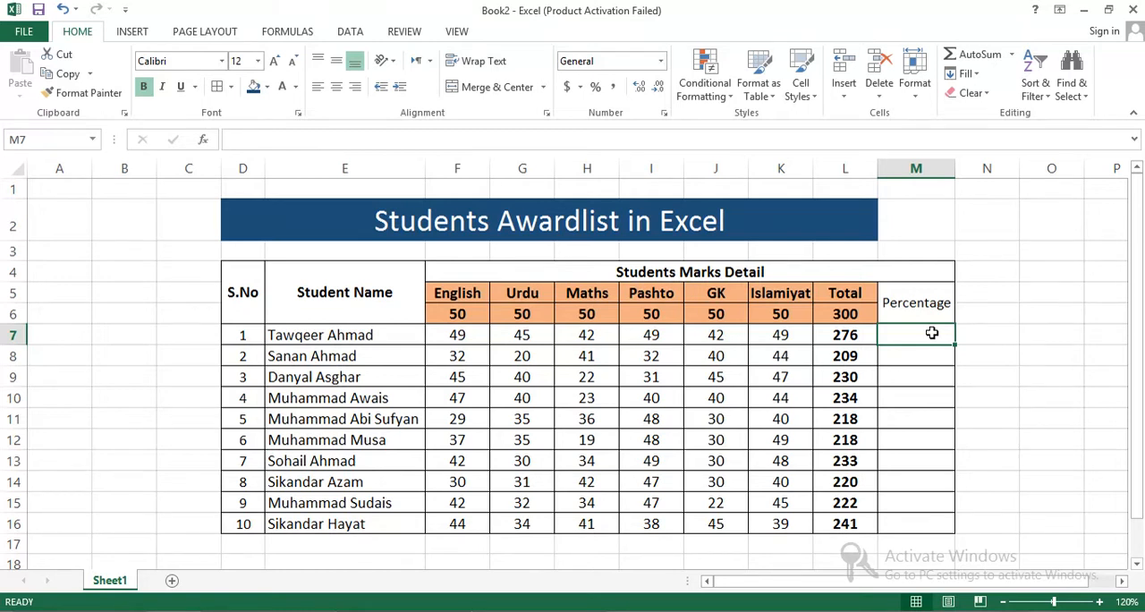
pyautogui.write('=')
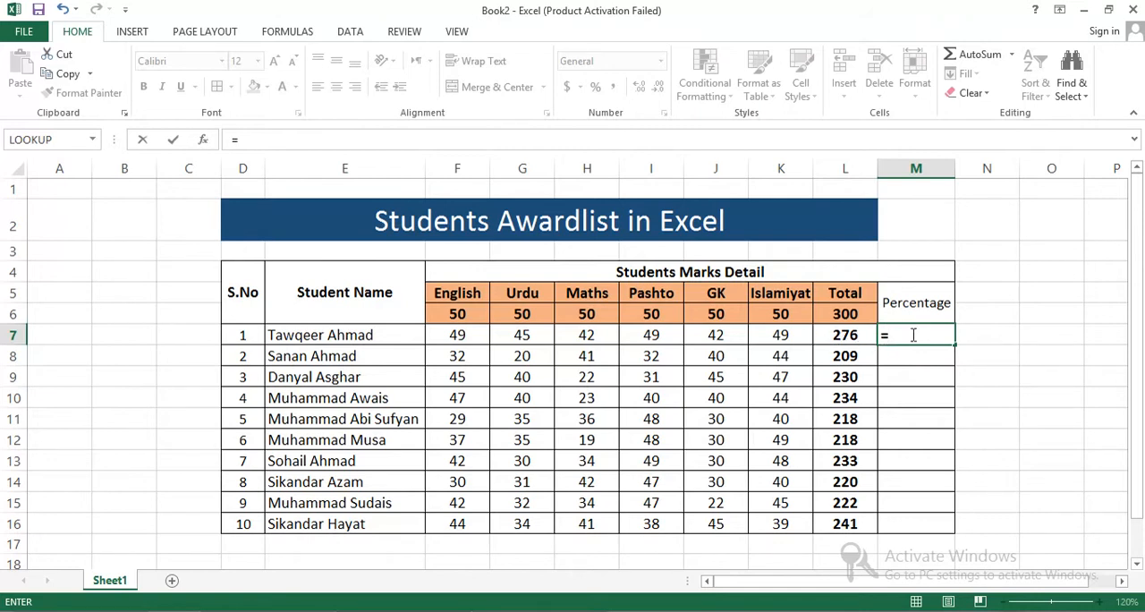
pyautogui.write('76')
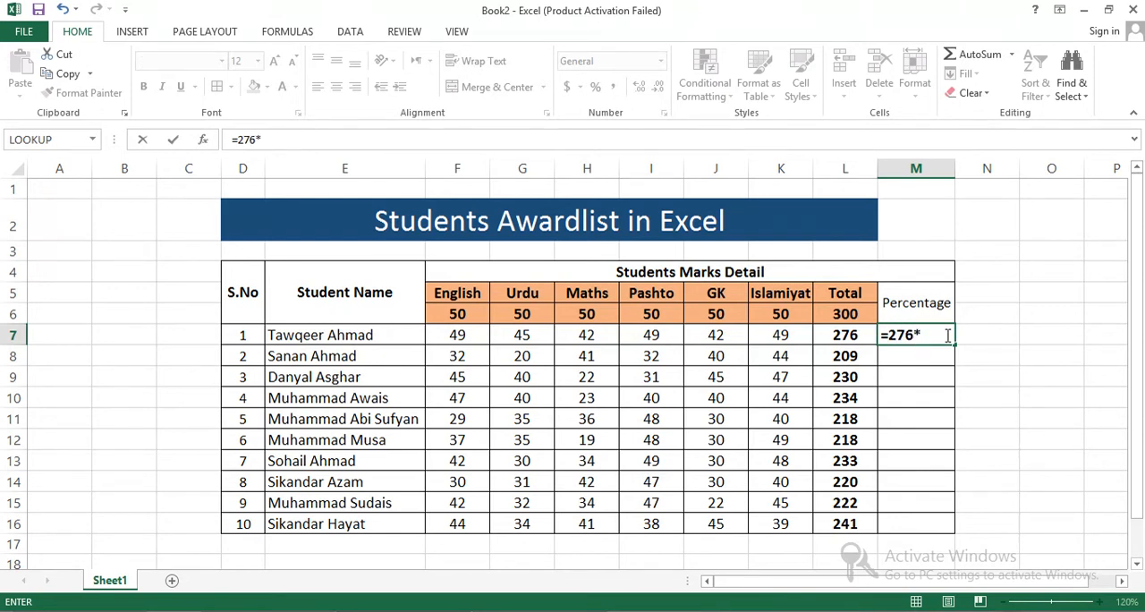
pyautogui.write('*300')
pyautogui.press('BackSpace')
pyautogui.press('BackSpace')
pyautogui.write('100')
pyautogui.press('BackSpace')
pyautogui.press('BackSpace')
pyautogui.press('BackSpace')
pyautogui.write('300*100')
pyautogui.press('Return')
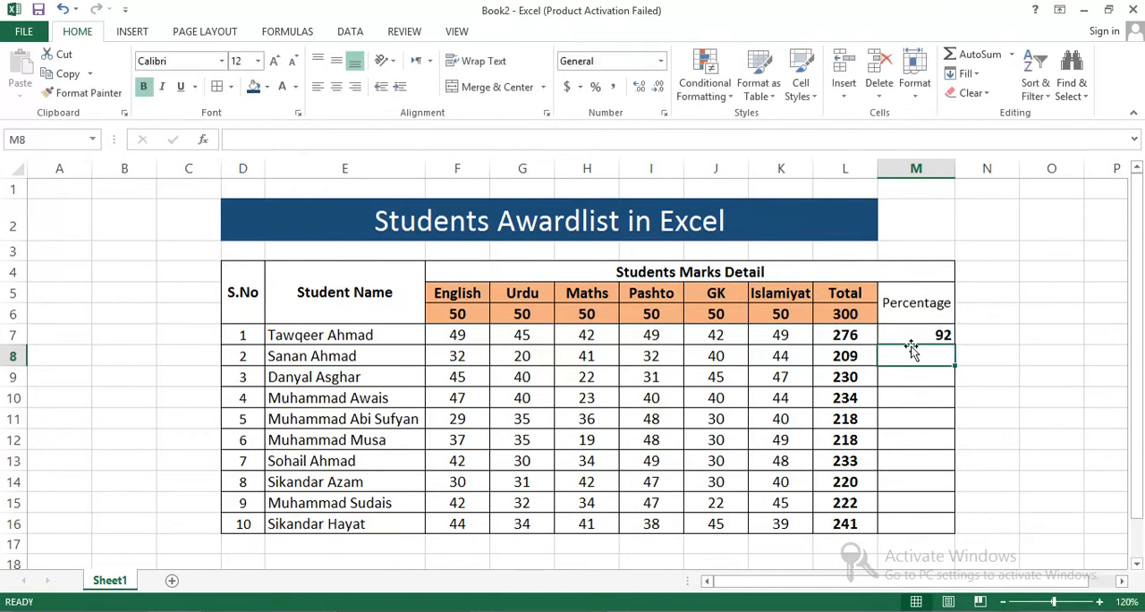
# - Centre the percentage in M7 and try filling its formula down through M16, then undo the fill
pyautogui.click(910, 330)
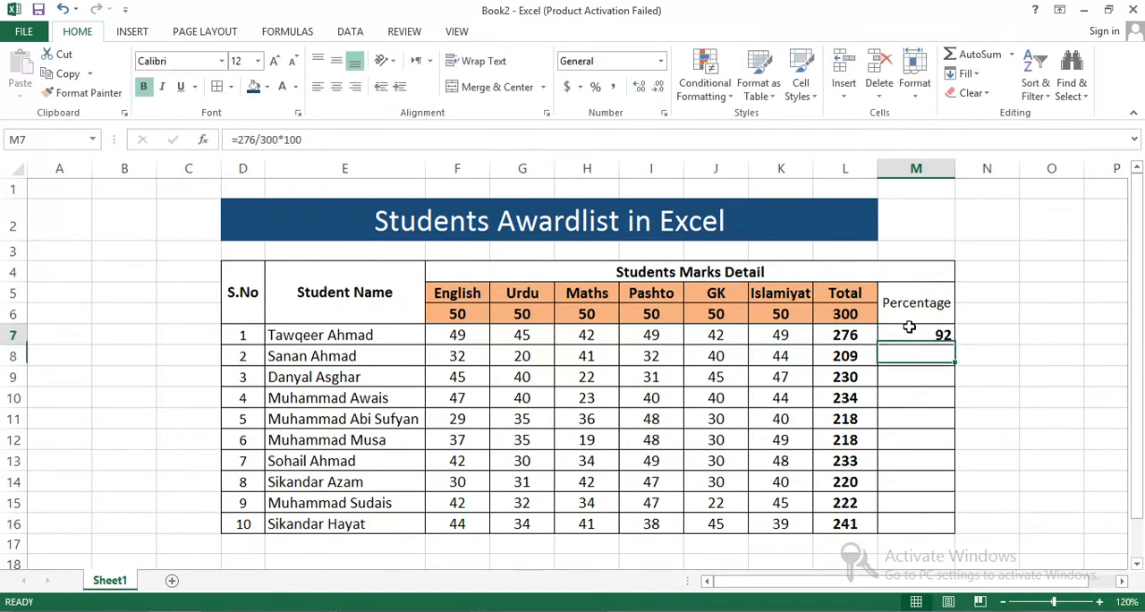
pyautogui.click(337, 86)
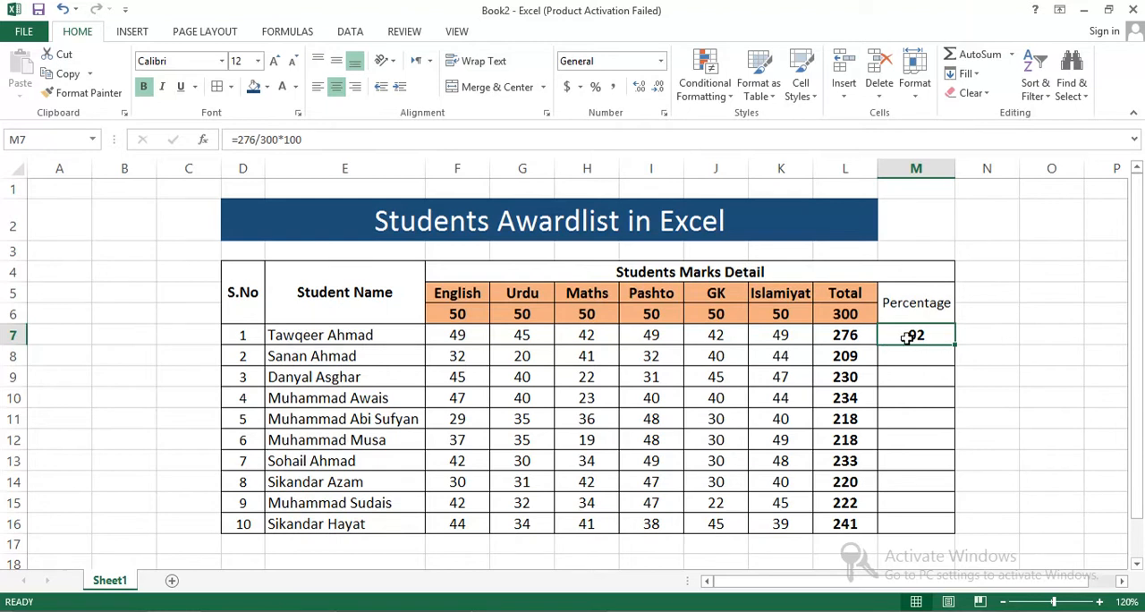
pyautogui.moveTo(955, 344); pyautogui.dragTo(961, 525)
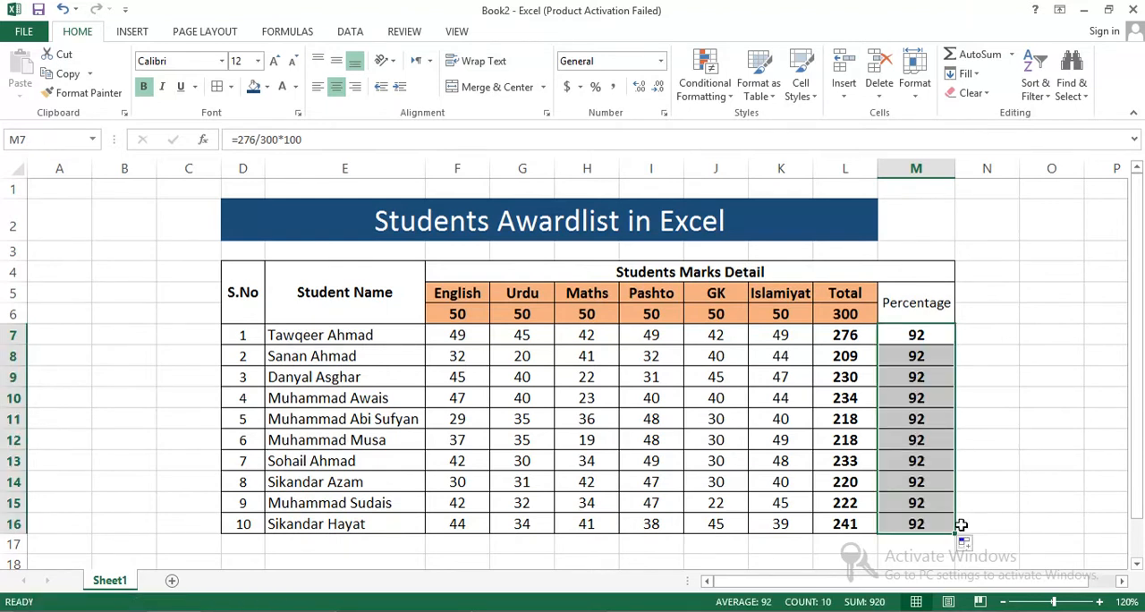
pyautogui.click(937, 340)
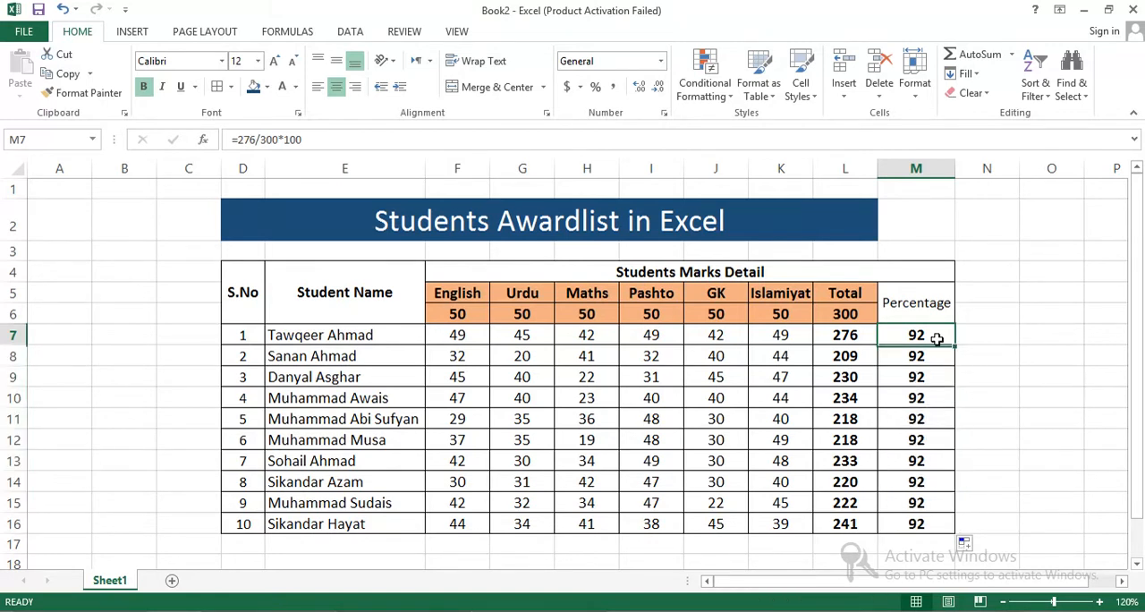
pyautogui.hotkey('ctrl', 'z')
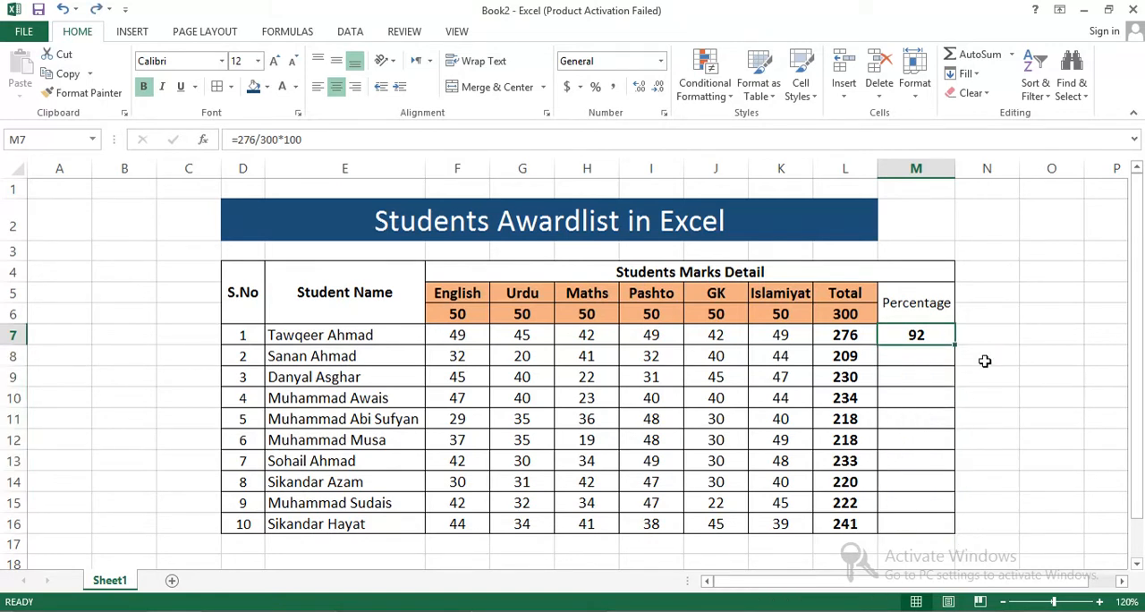
# - Try filling the M7 formula down through M9, then undo that fill
pyautogui.click(919, 351)
pyautogui.moveTo(954, 345); pyautogui.dragTo(953, 376)
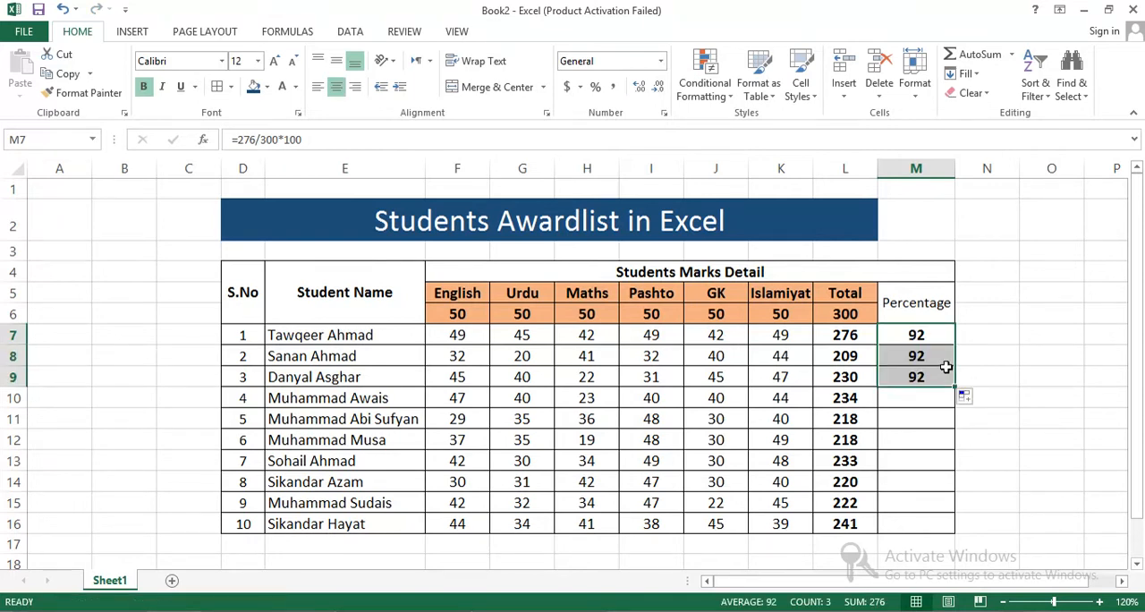
pyautogui.hotkey('ctrl', 'z')
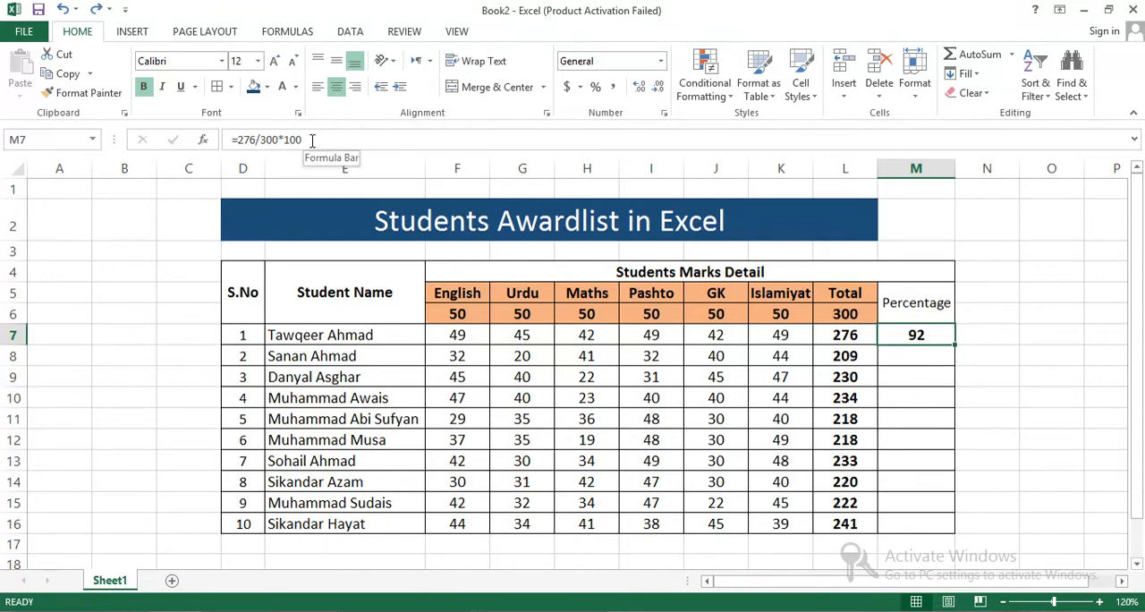
# - Try filling the M7 formula into M8 only, then undo the fill and the centring of M7
pyautogui.click(902, 354)
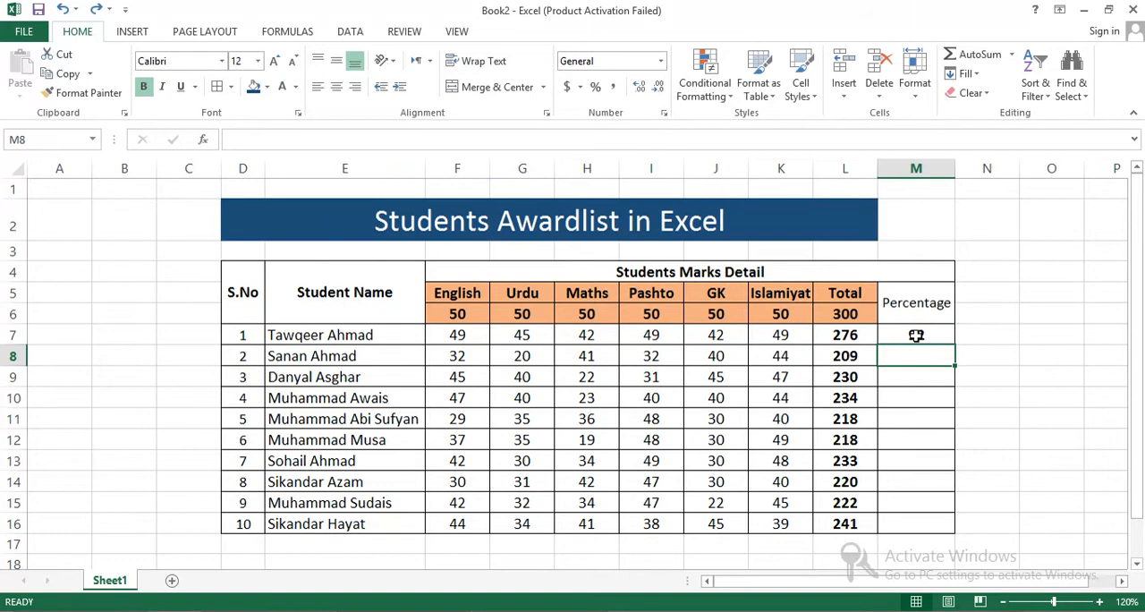
pyautogui.click(916, 335)
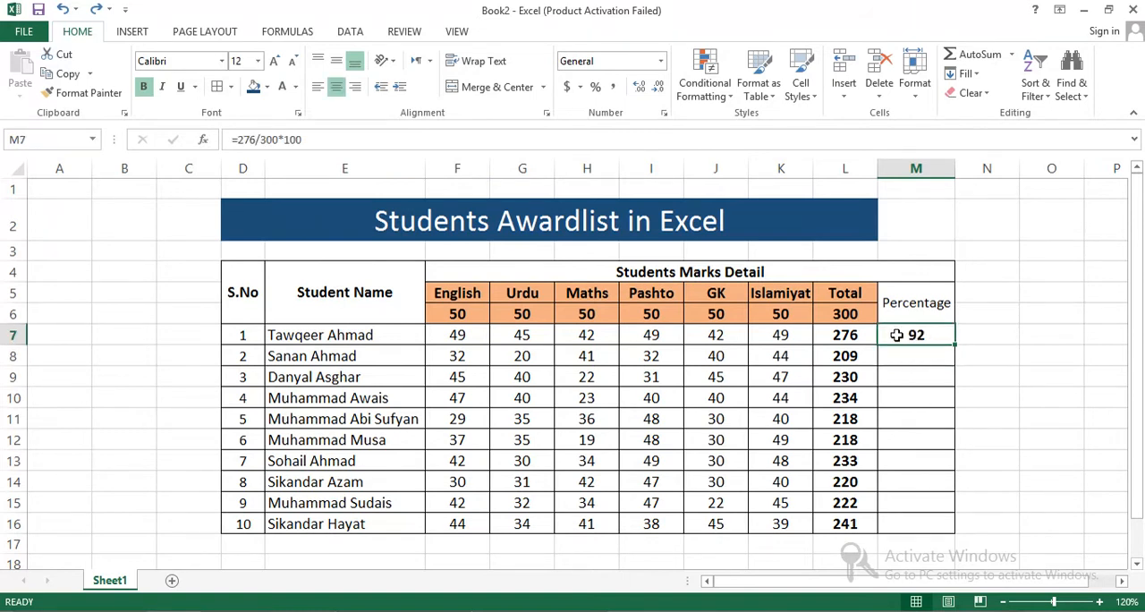
pyautogui.moveTo(954, 345); pyautogui.dragTo(959, 365)
pyautogui.click(942, 357)
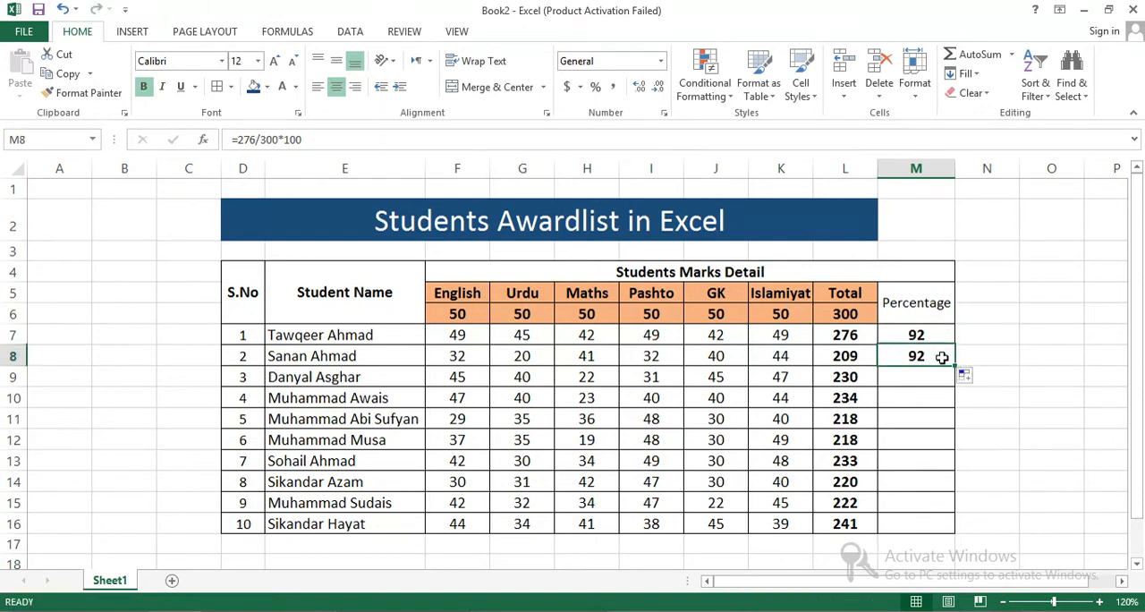
pyautogui.hotkey('ctrl', 'z')
pyautogui.hotkey('ctrl', 'z')
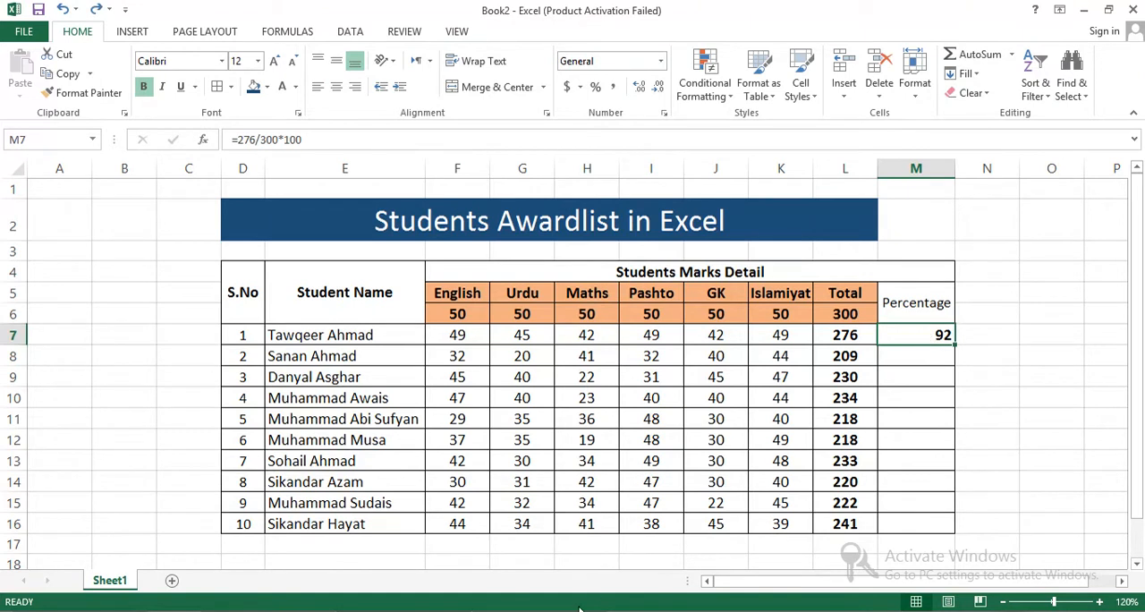
# - Calculate the first student's percentage in M7 with =L7/300*100 and fill the formula down through M16
pyautogui.click(593, 580)
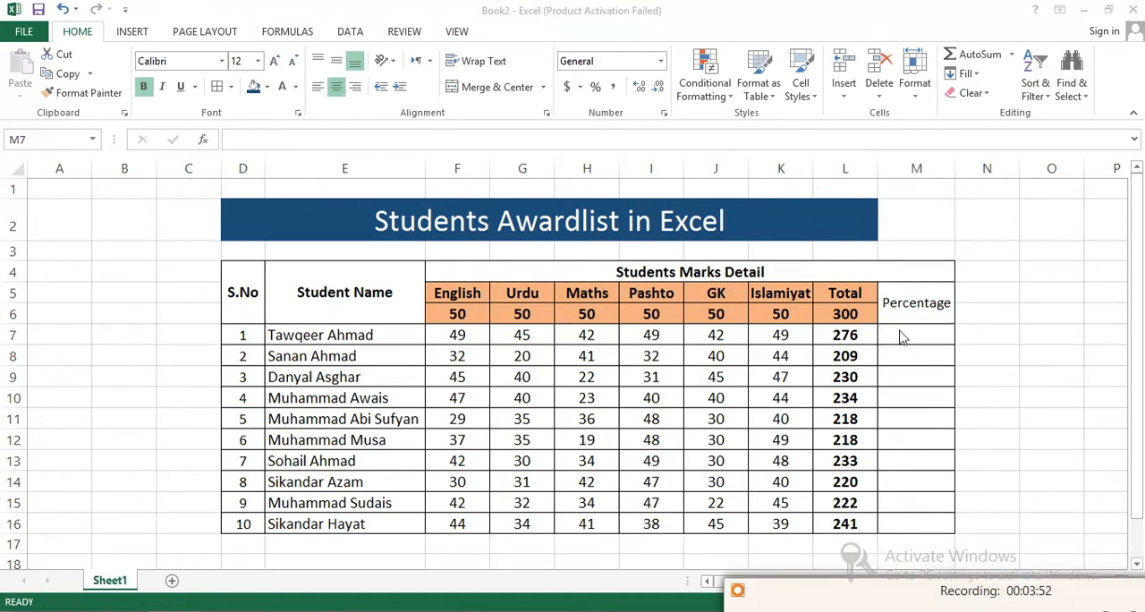
pyautogui.click(899, 336)
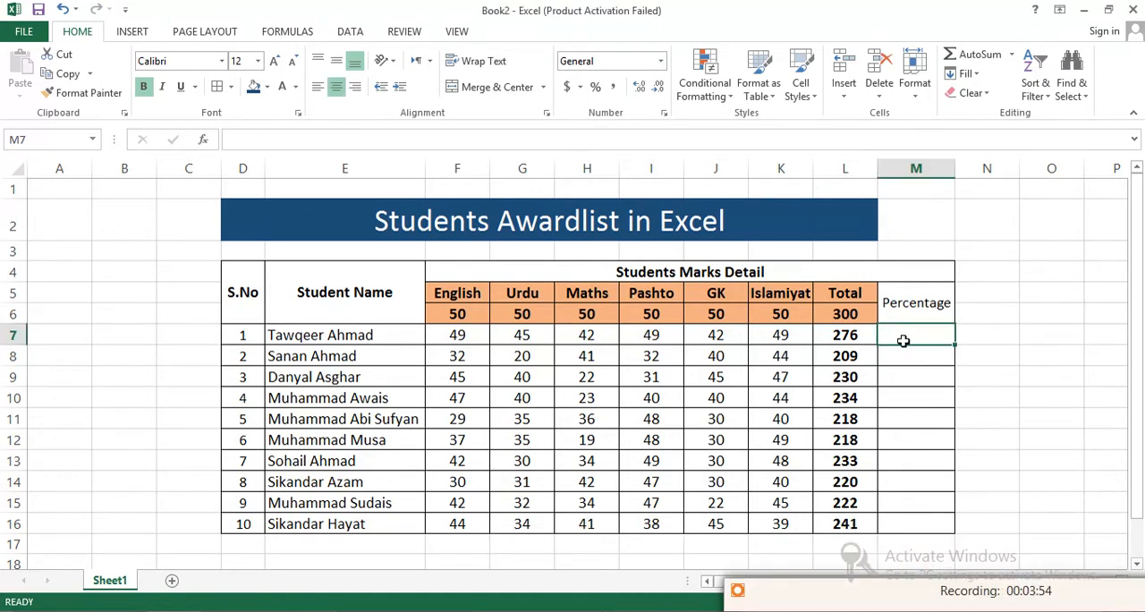
pyautogui.write('=')
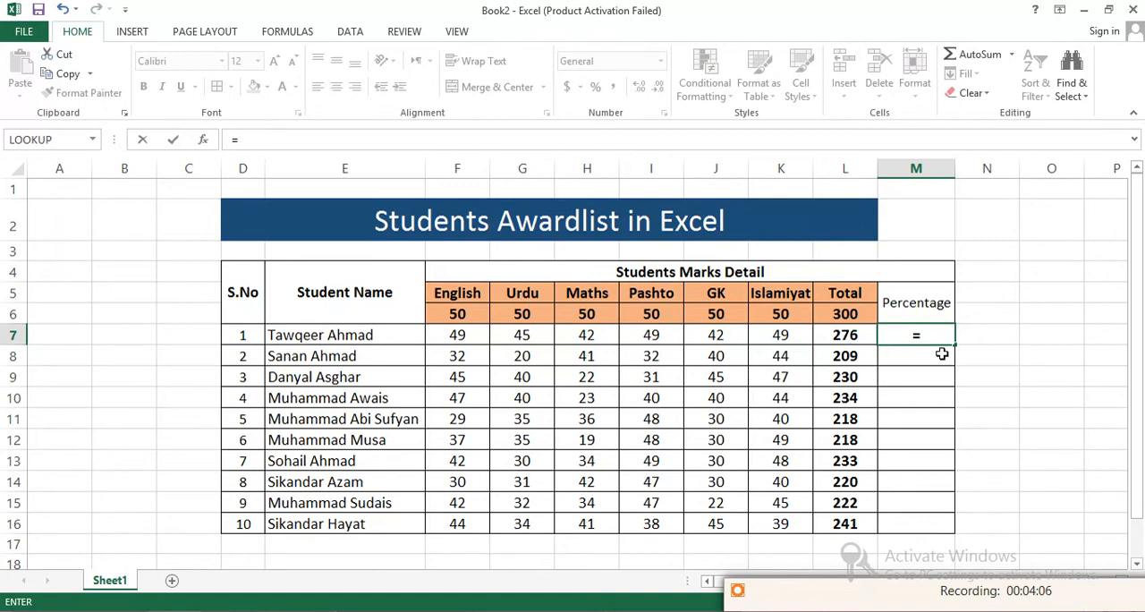
pyautogui.write('L')
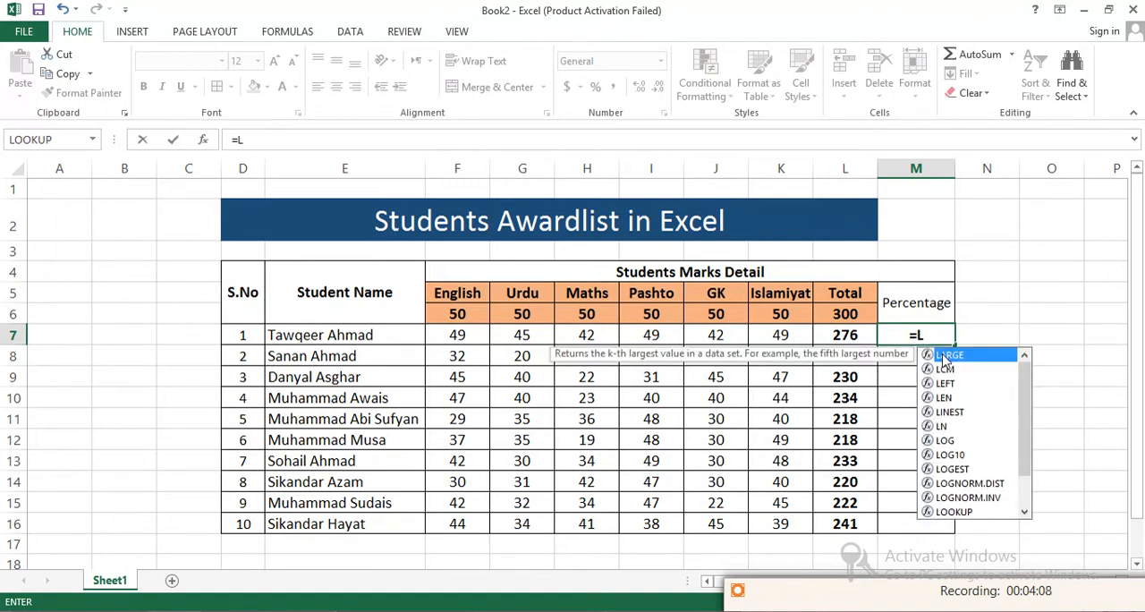
pyautogui.write('7/300')
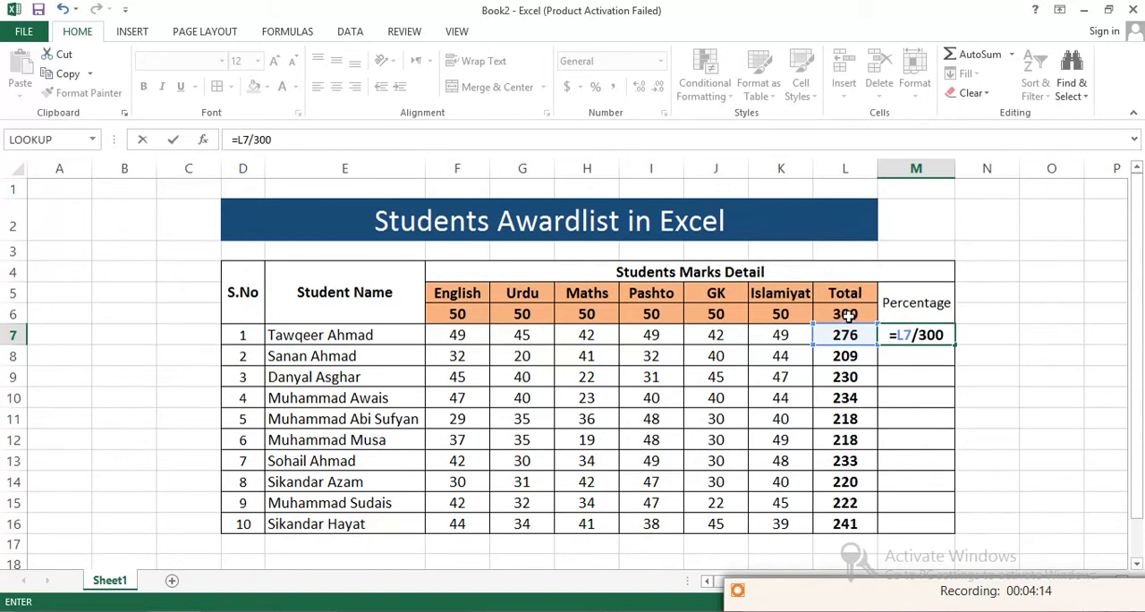
pyautogui.write('*')
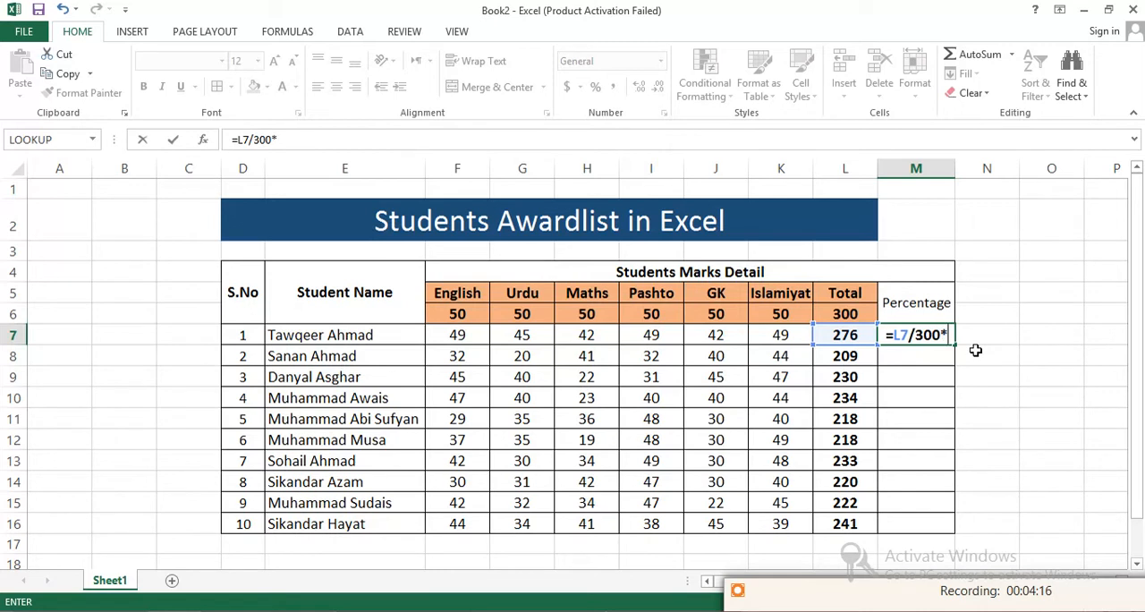
pyautogui.write('100')
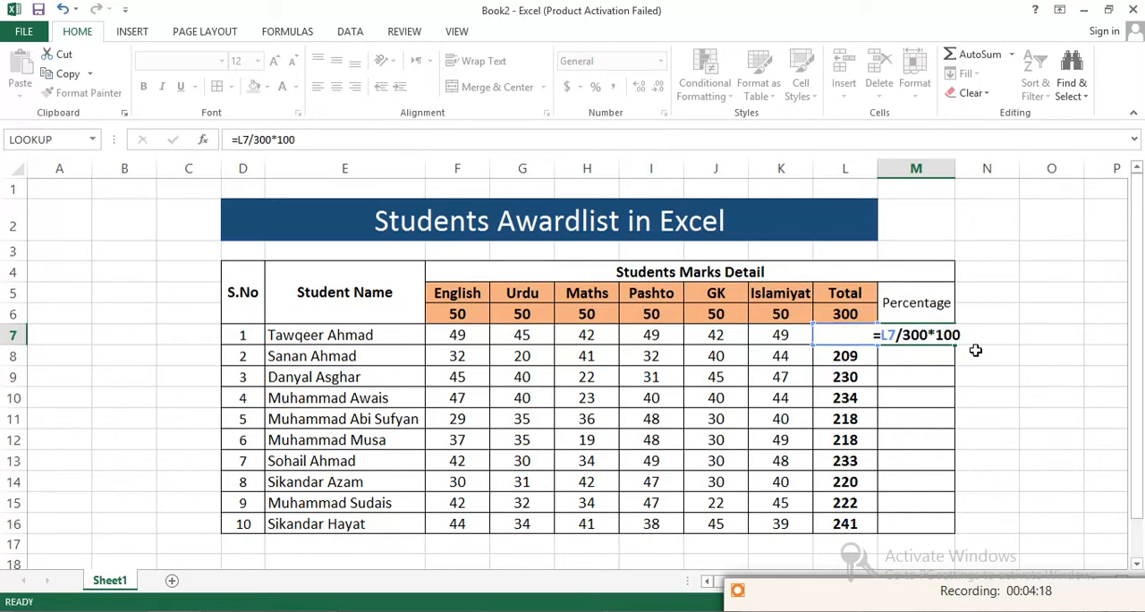
pyautogui.press('Return')
pyautogui.click(934, 332)
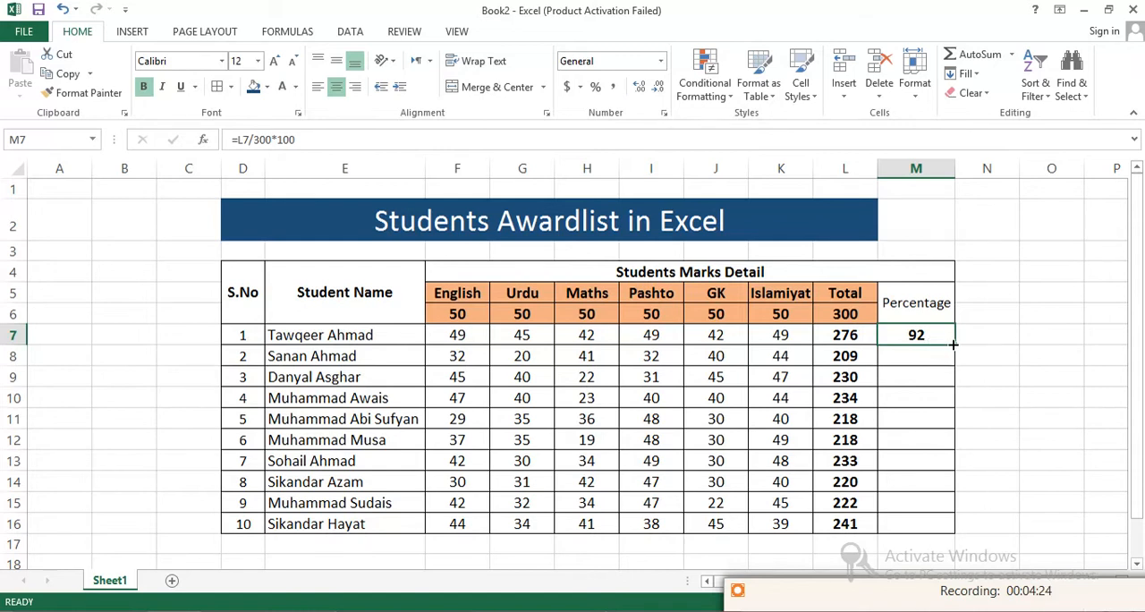
pyautogui.moveTo(954, 344); pyautogui.dragTo(955, 528)
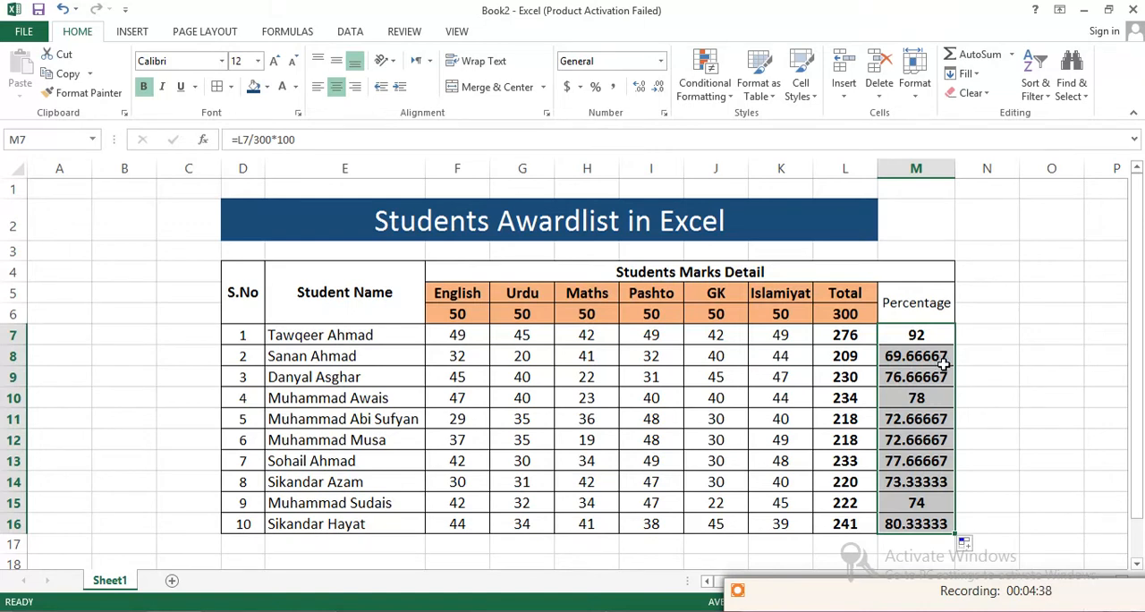
# - Format the percentages in M7:M16 to show two decimal places
pyautogui.click(638, 89)
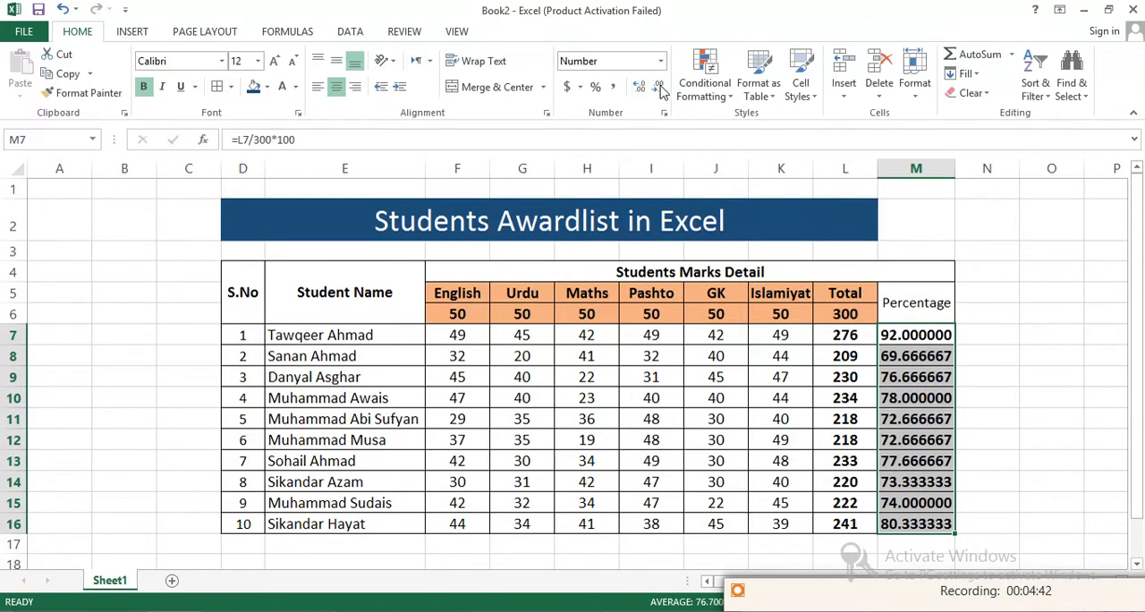
pyautogui.click(660, 90)
pyautogui.click(660, 89)
pyautogui.click(659, 89)
pyautogui.click(659, 90)
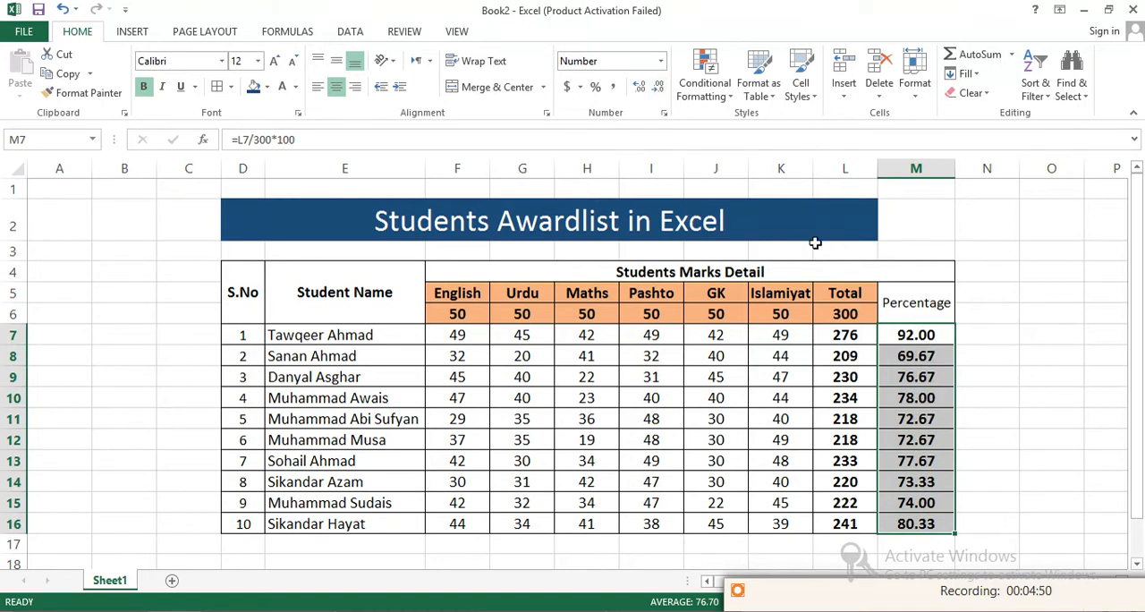
pyautogui.click(660, 91)
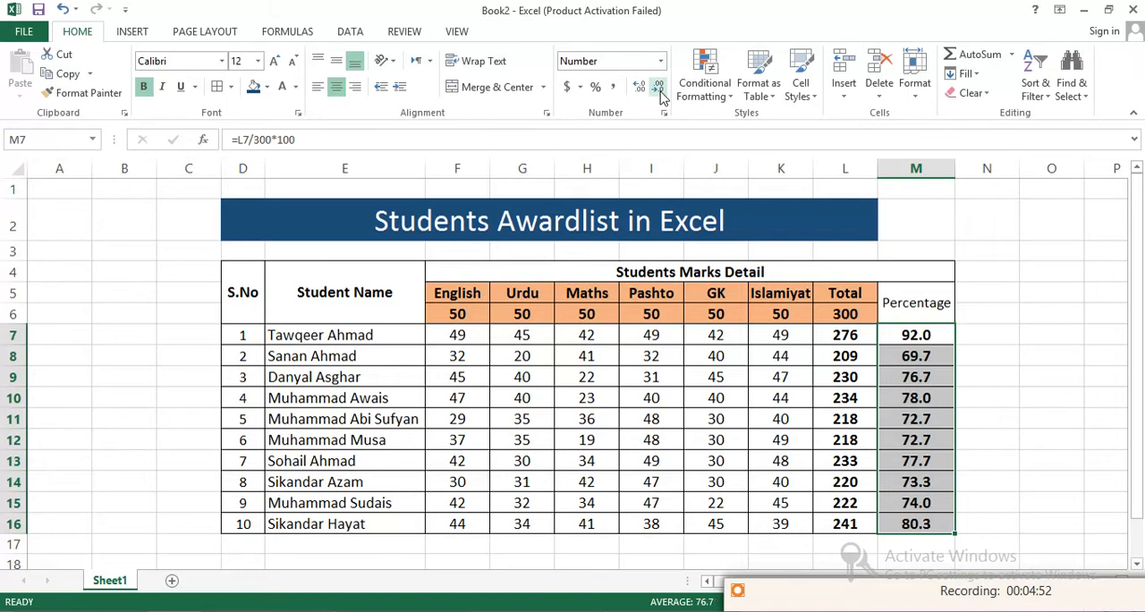
pyautogui.click(639, 86)
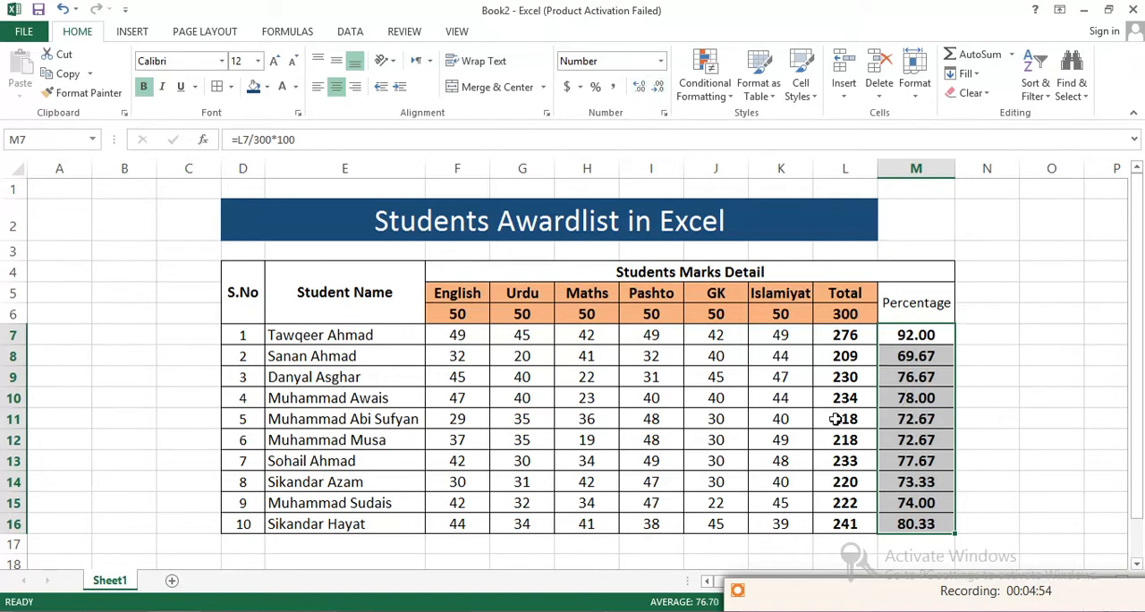
# - Examine the percentage formula in M7, highlighting its L7 reference and the whole expression after the equals sign
pyautogui.click(779, 599)
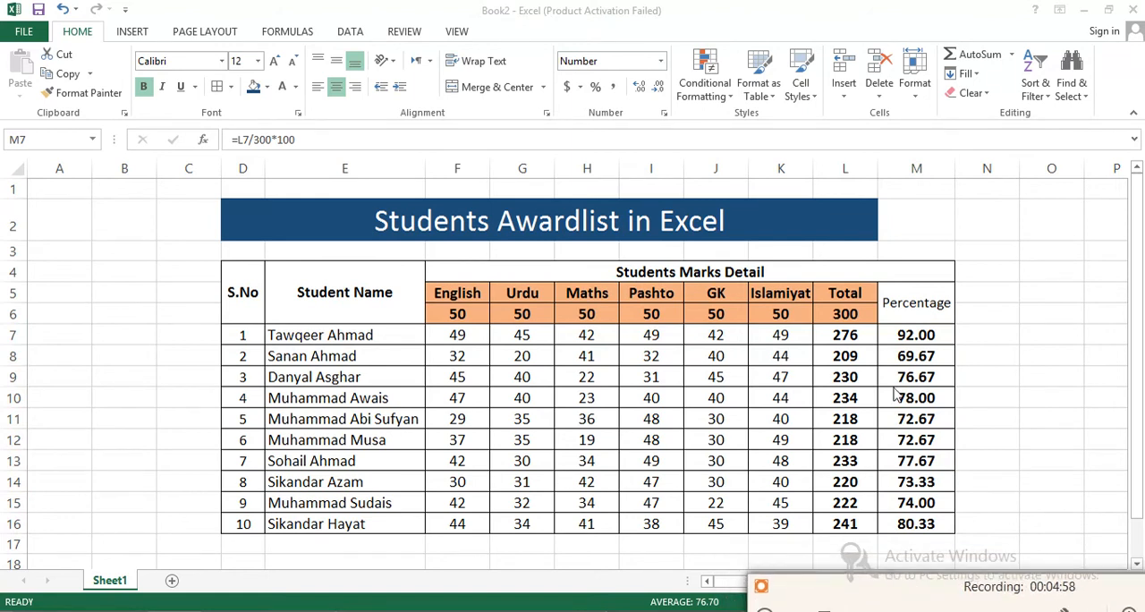
pyautogui.click(893, 335)
pyautogui.click(893, 335)
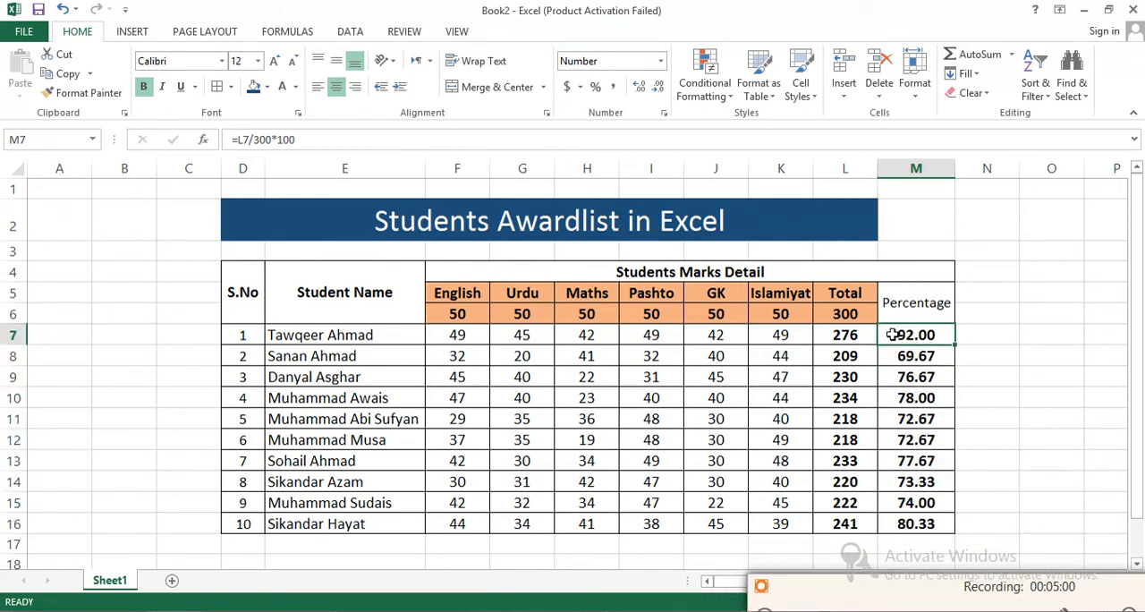
pyautogui.click(245, 140)
pyautogui.moveTo(238, 141); pyautogui.dragTo(253, 139)
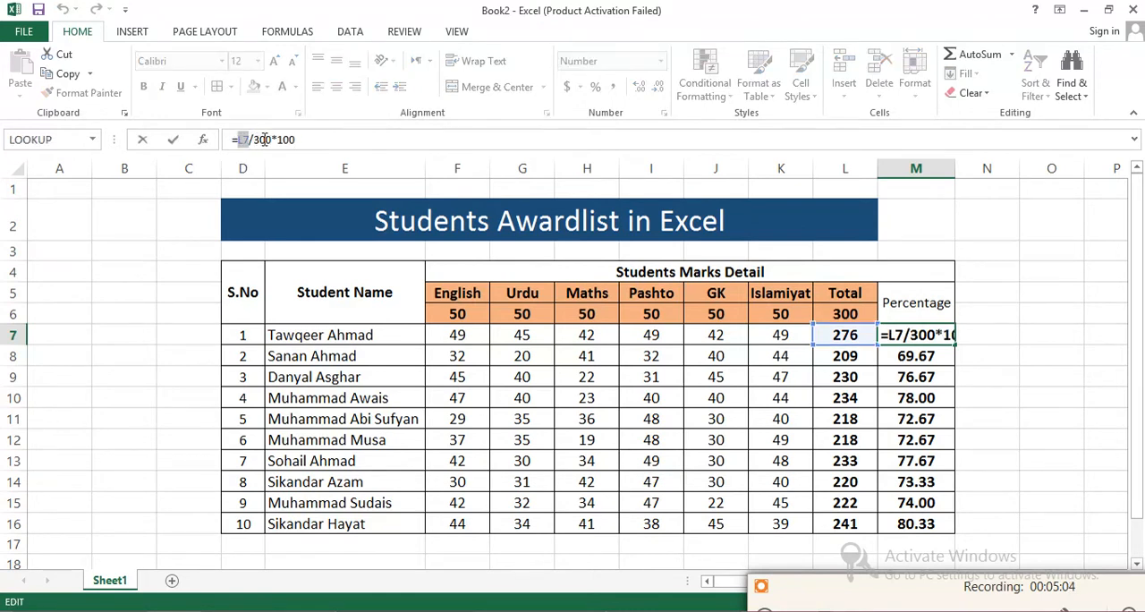
pyautogui.moveTo(298, 140); pyautogui.dragTo(238, 141)
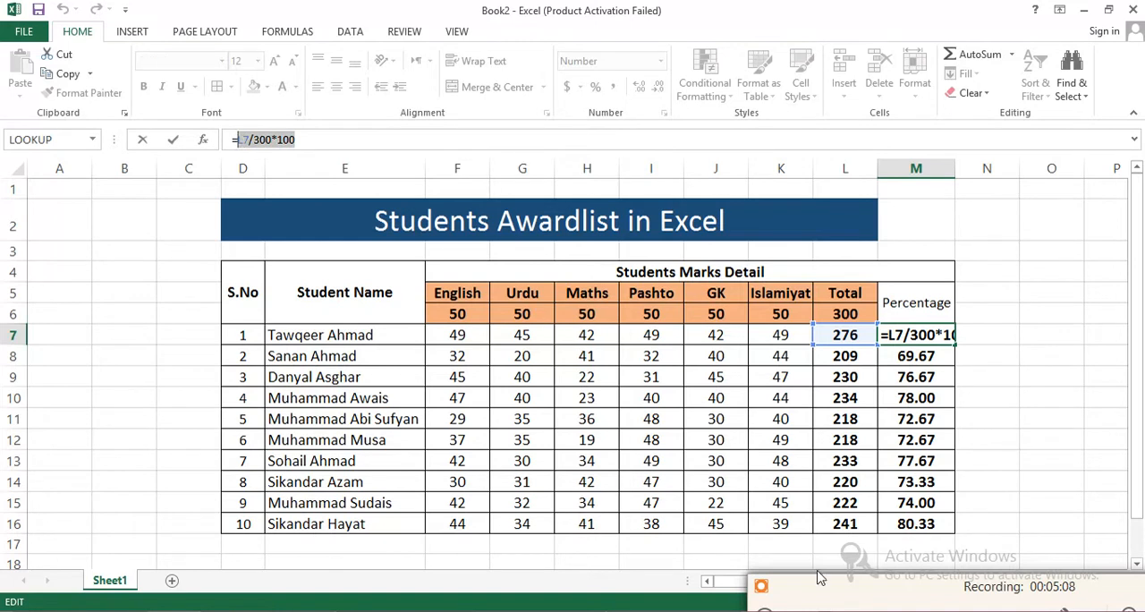
# - Replace the first student's percentage formula in K7 with =PRODUCT(J7/300*100)
pyautogui.click(836, 595)
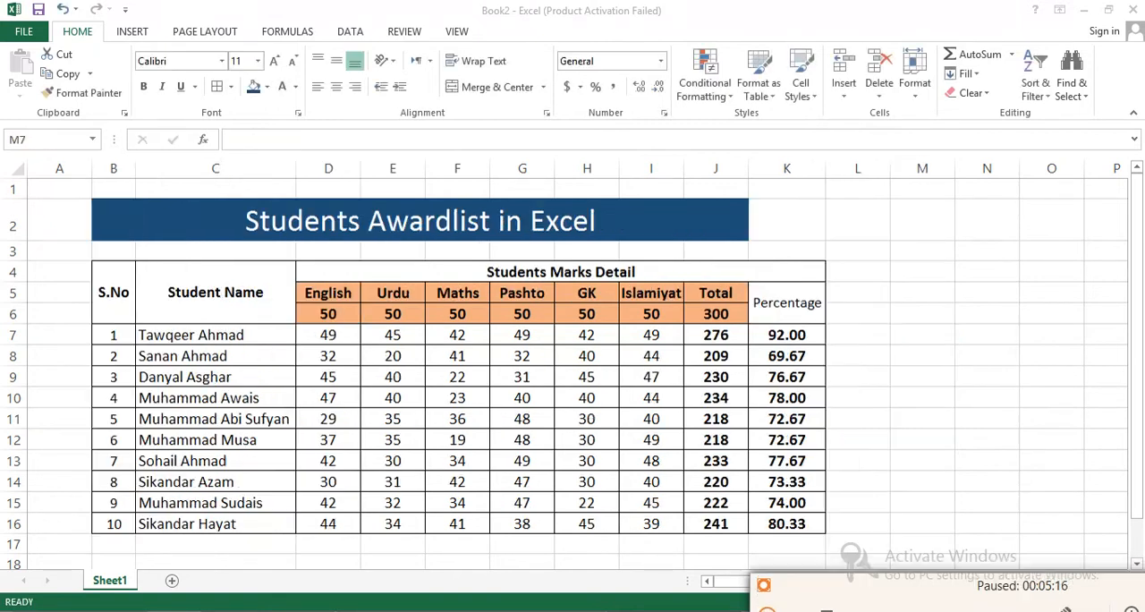
pyautogui.click(775, 336)
pyautogui.click(240, 144)
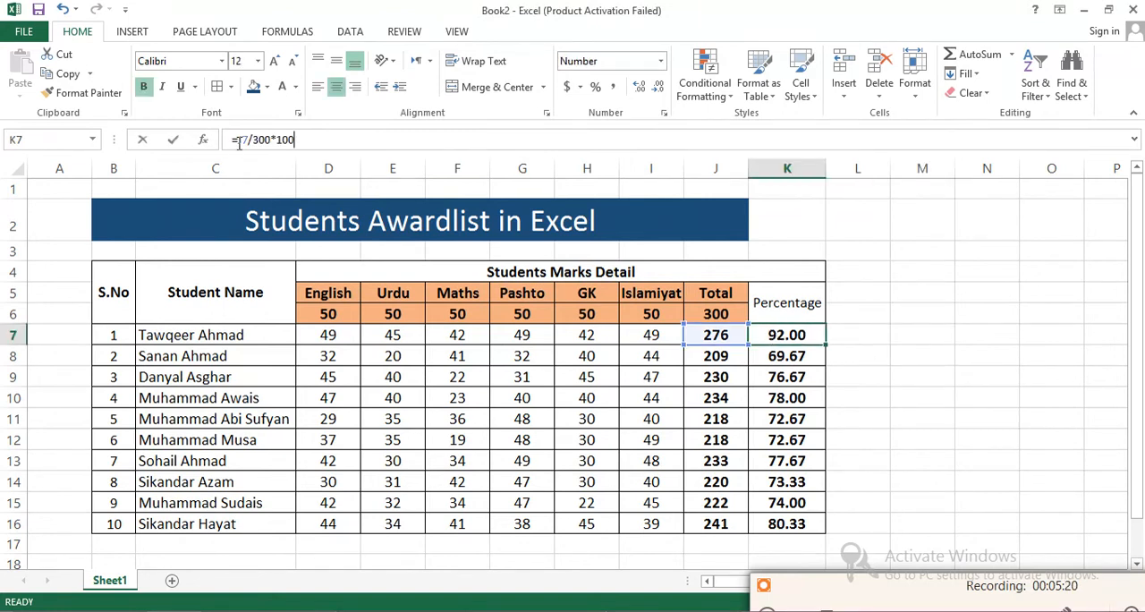
pyautogui.moveTo(295, 141); pyautogui.dragTo(238, 143)
pyautogui.press('BackSpace')
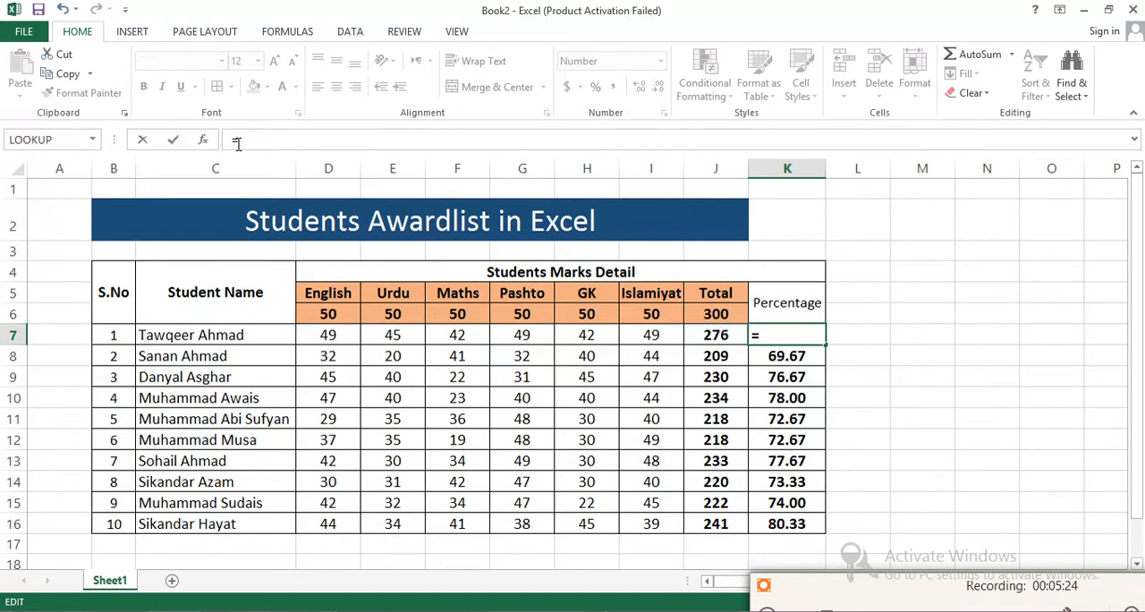
pyautogui.write('P')
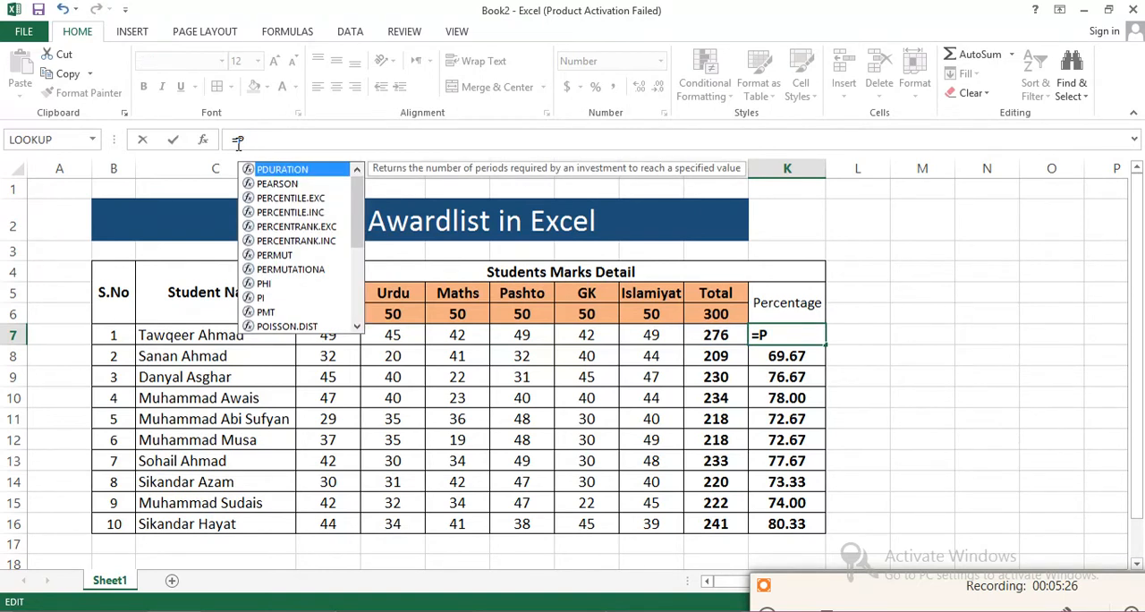
pyautogui.write('RODUCT')
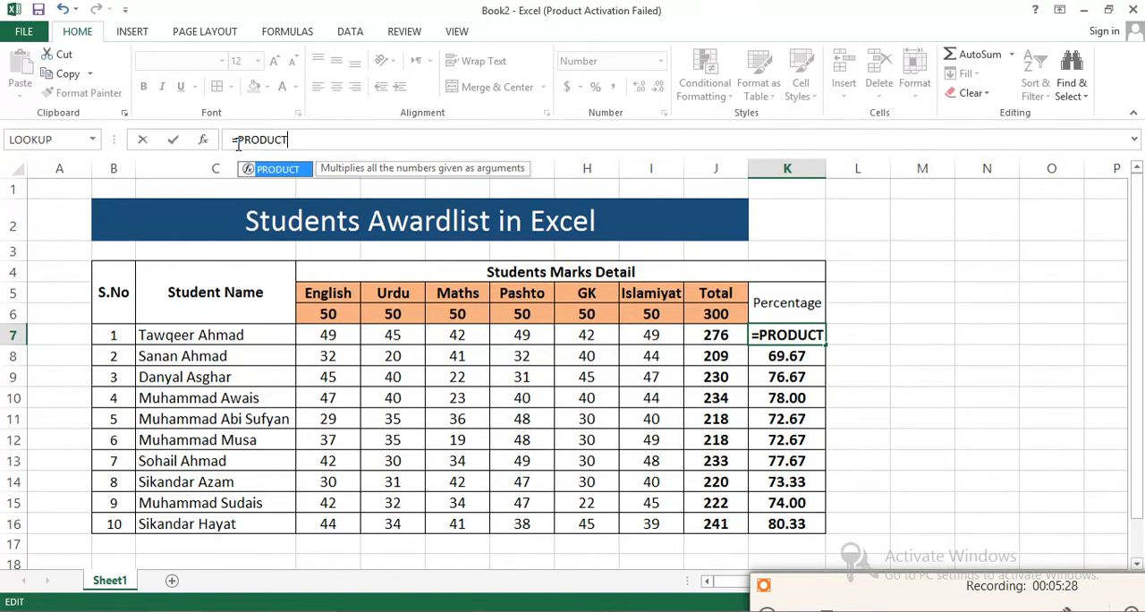
pyautogui.write('(')
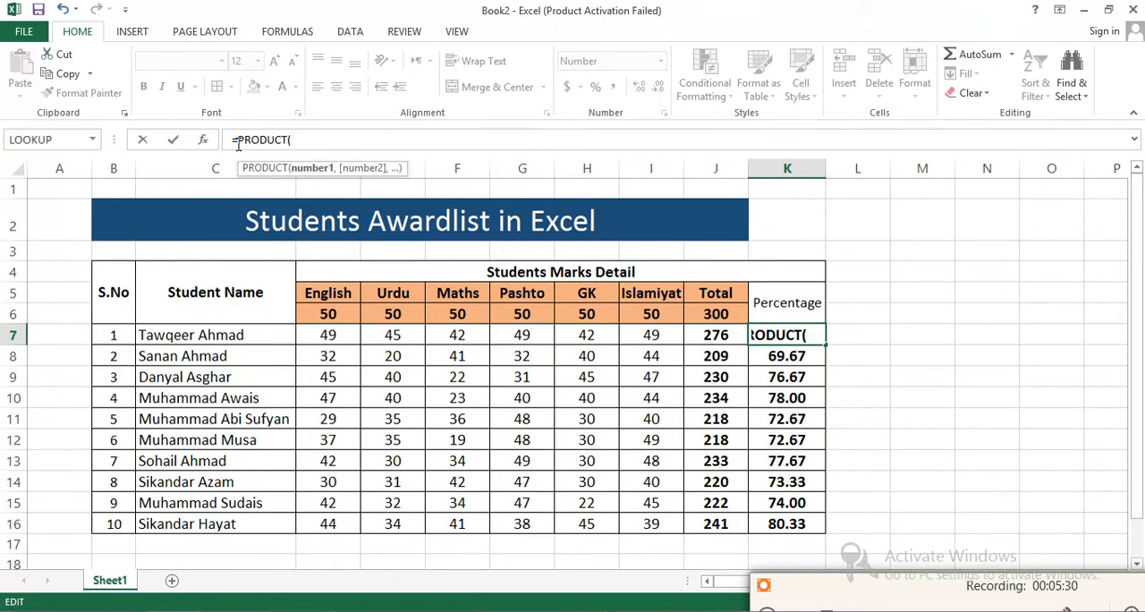
pyautogui.write('J7')
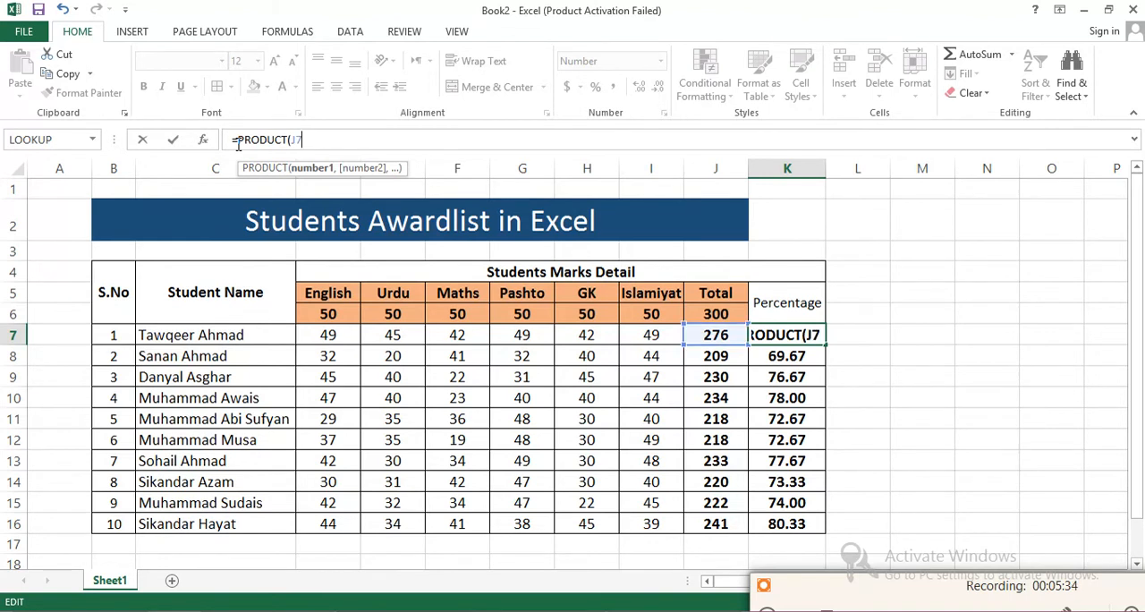
pyautogui.write('/300*100)')
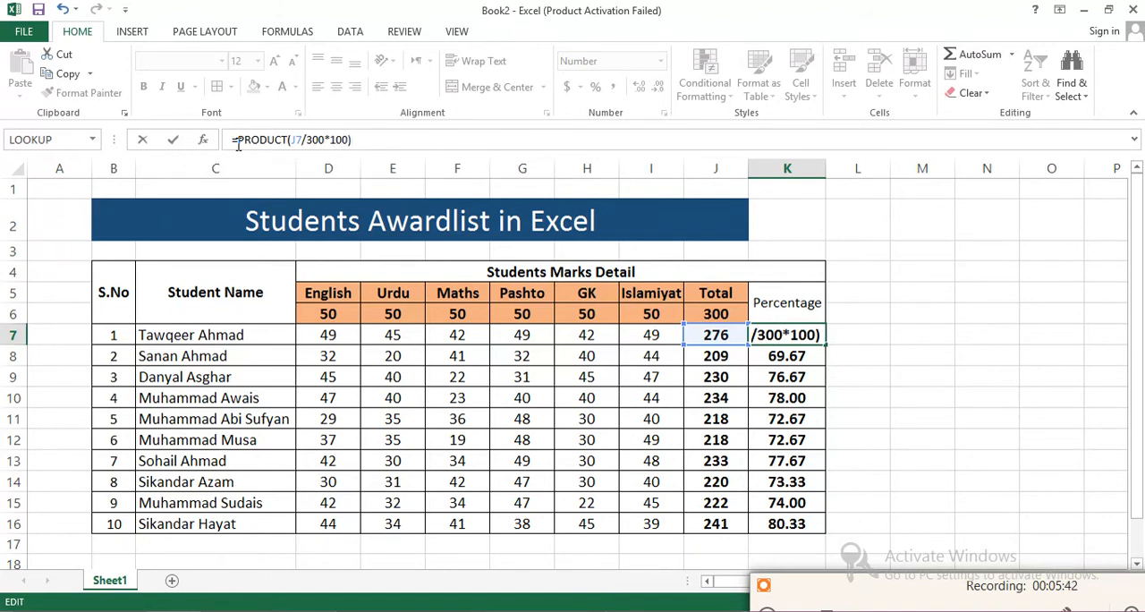
pyautogui.press('Return')
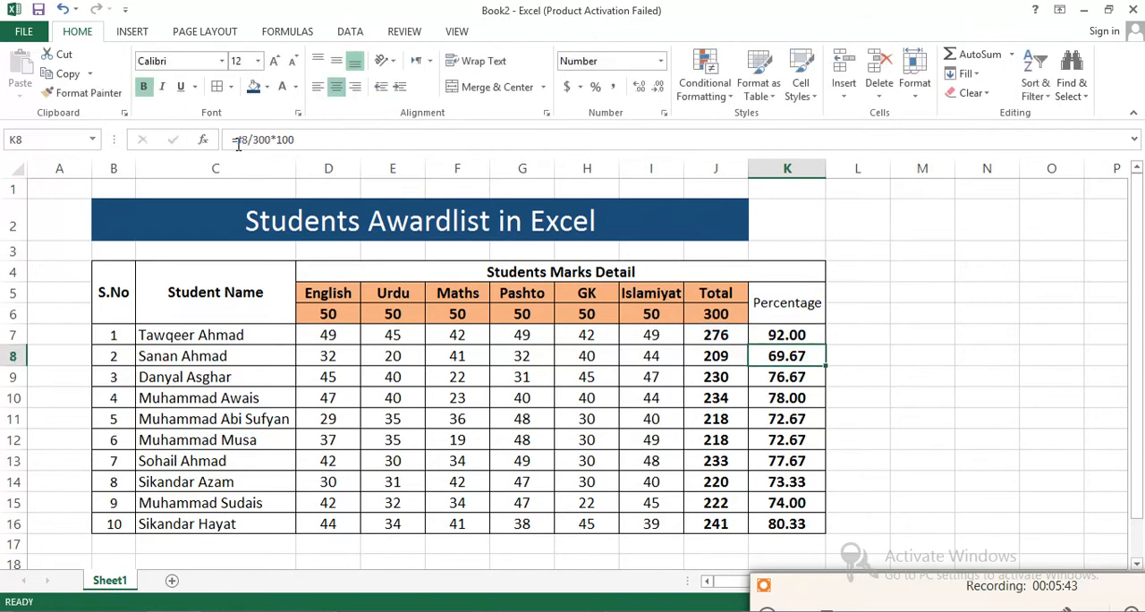
# - Review the argument of the PRODUCT formula in K7 and fill the formula down through K16
pyautogui.click(786, 334)
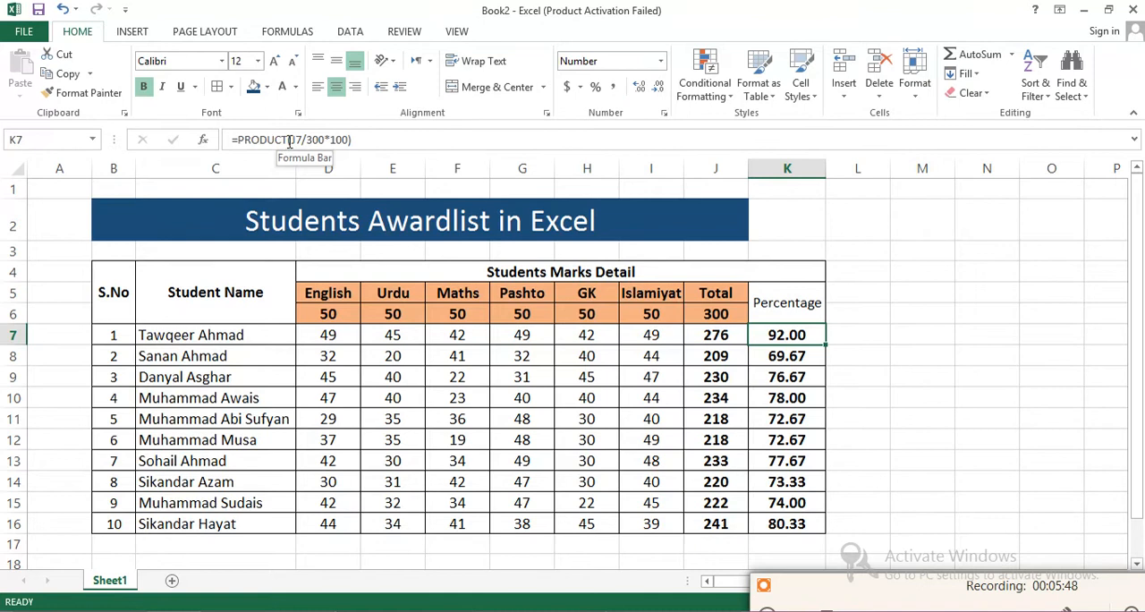
pyautogui.moveTo(289, 141); pyautogui.dragTo(351, 140)
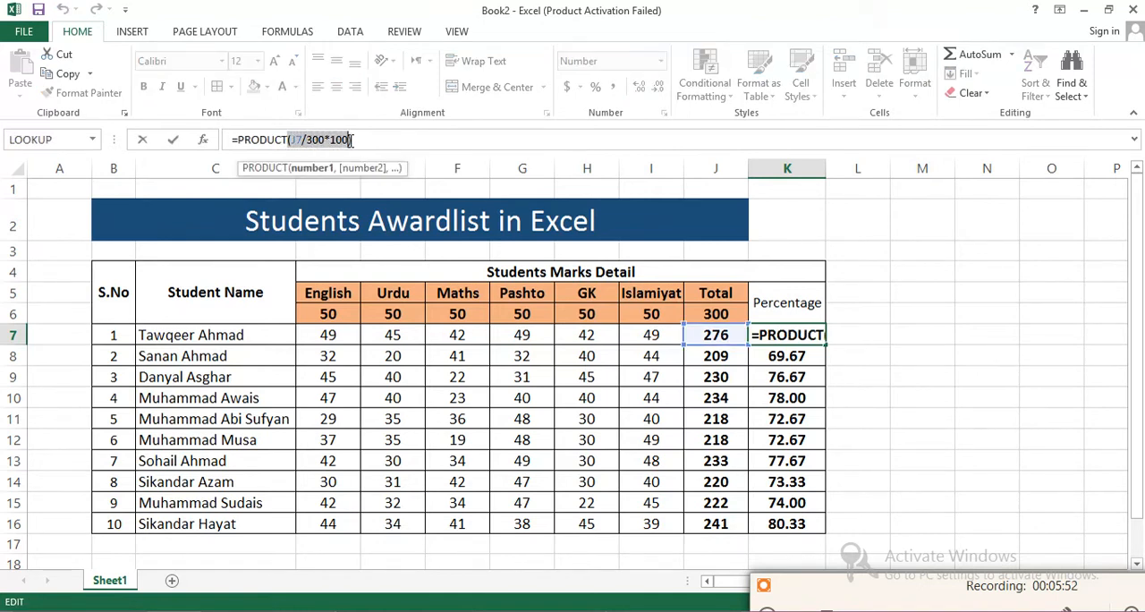
pyautogui.click(793, 335)
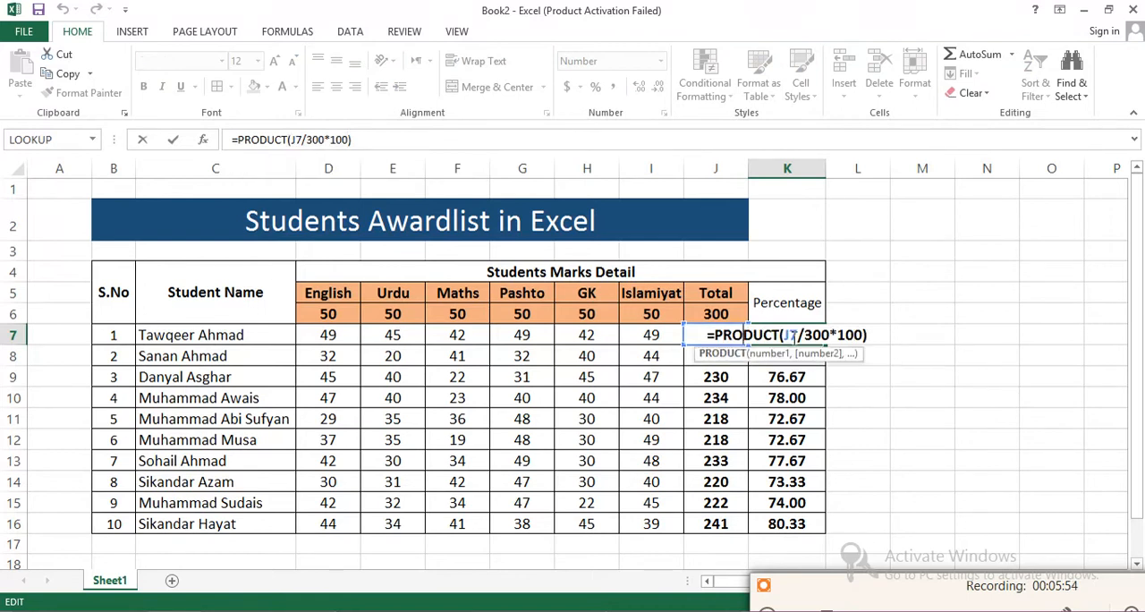
pyautogui.press('Return')
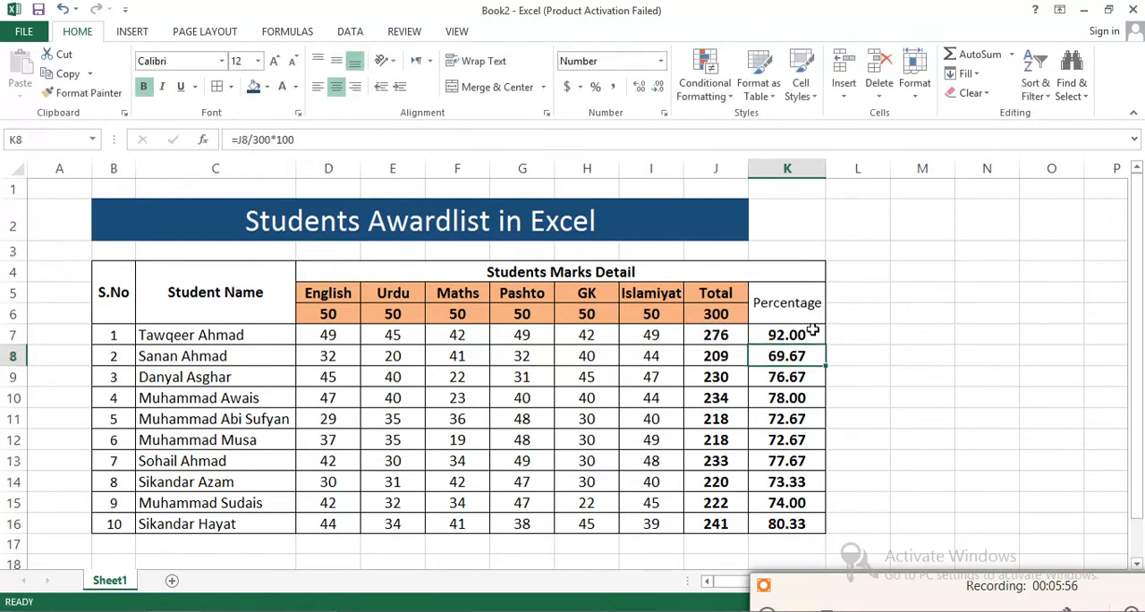
pyautogui.click(808, 333)
pyautogui.moveTo(825, 346); pyautogui.dragTo(822, 530)
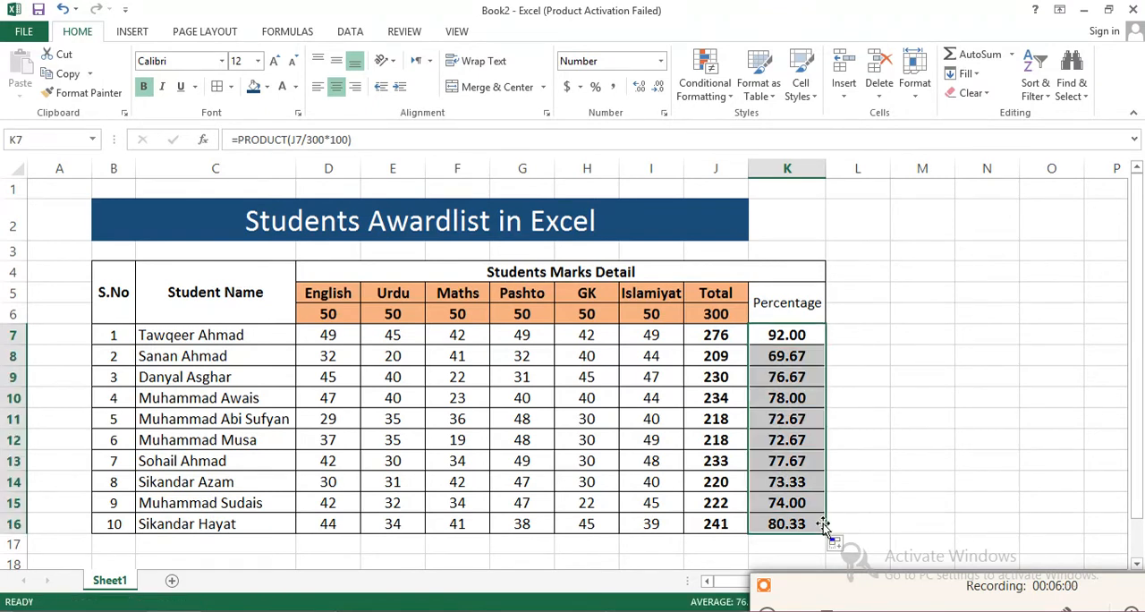
pyautogui.click(862, 394)
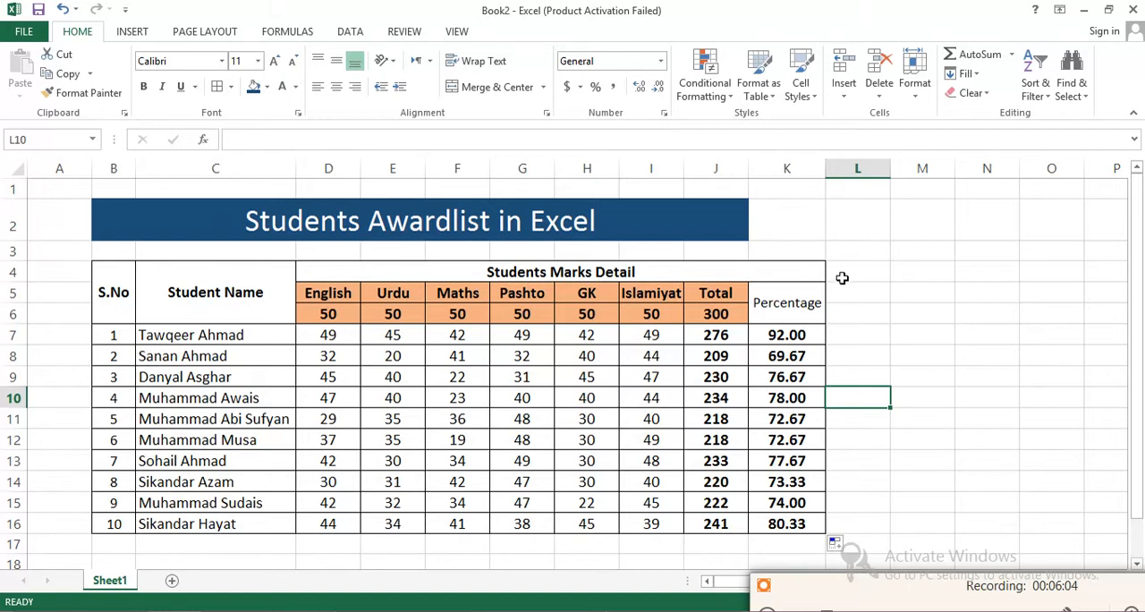
# - Merge and center L5:L6 beside the Percentage header and enter the heading Status, vertically middle-aligned
pyautogui.click(841, 293)
pyautogui.moveTo(843, 309); pyautogui.dragTo(843, 315)
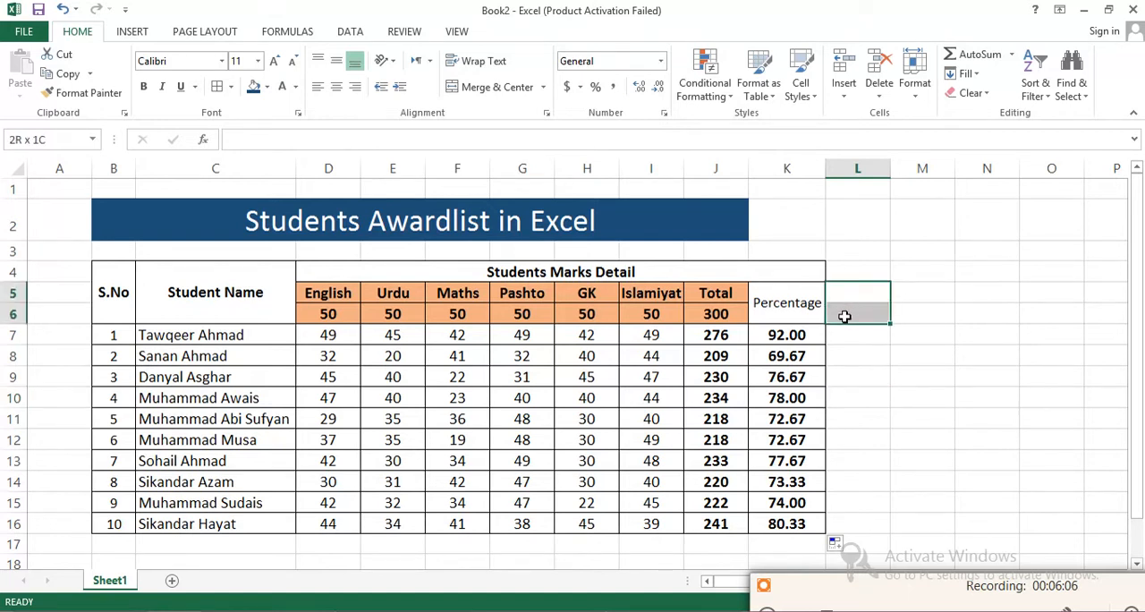
pyautogui.click(488, 86)
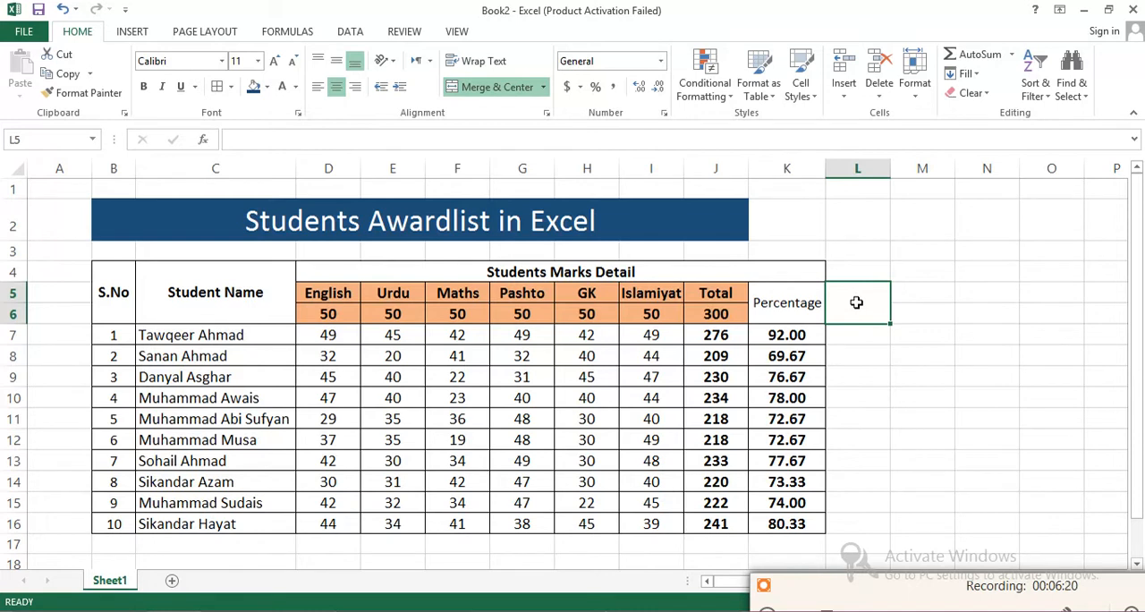
pyautogui.write('Sta')
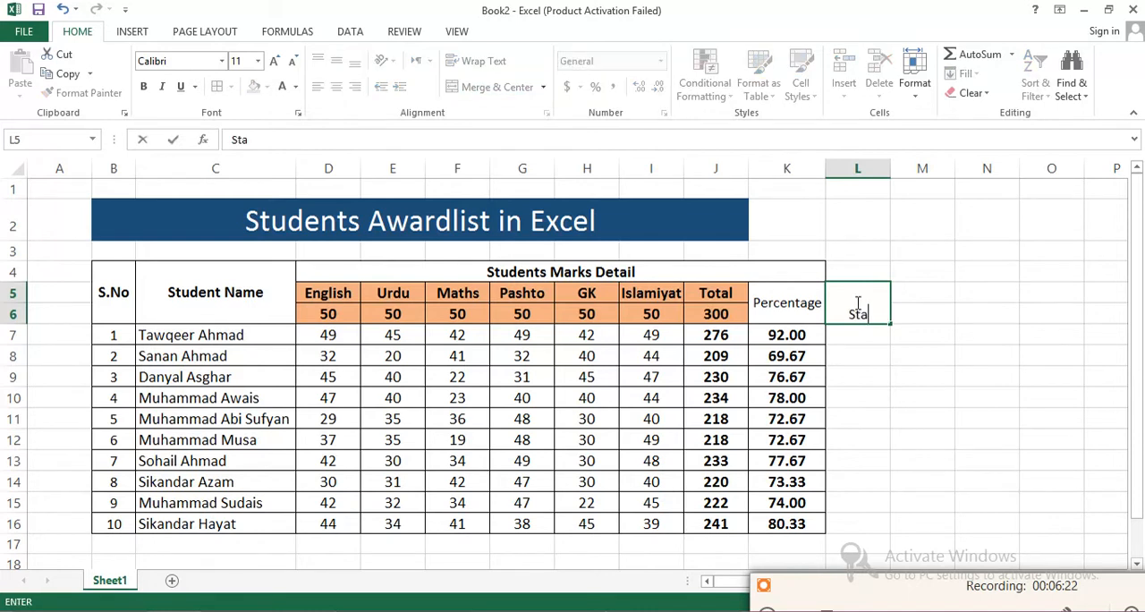
pyautogui.press('BackSpace')
pyautogui.press('BackSpace')
pyautogui.press('BackSpace')
pyautogui.write('Status')
pyautogui.hotkey('ctrl', 'Return')
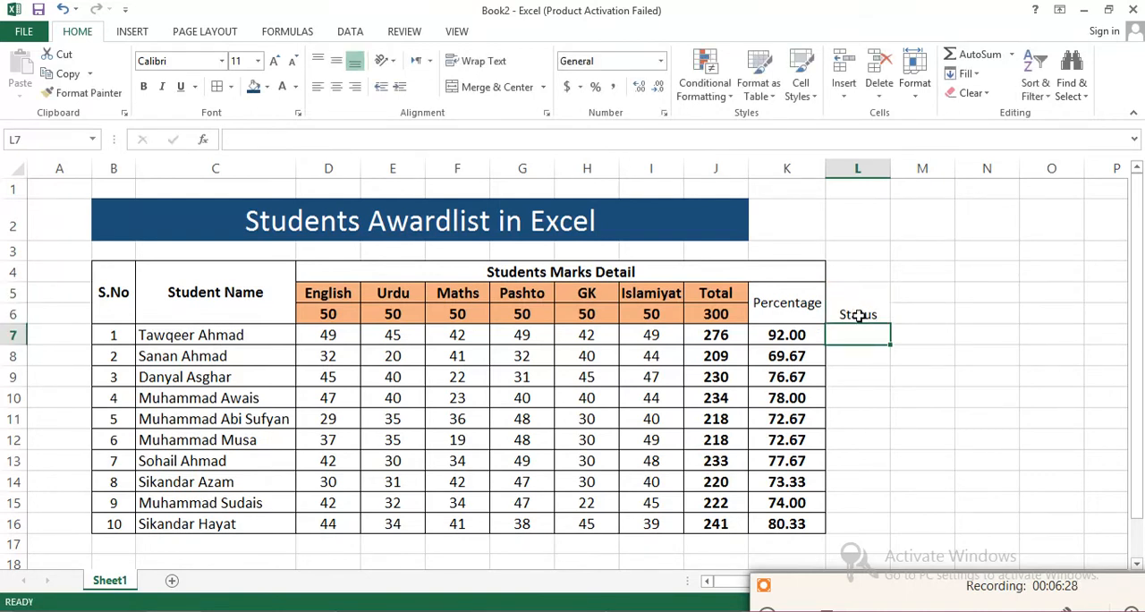
pyautogui.click(336, 60)
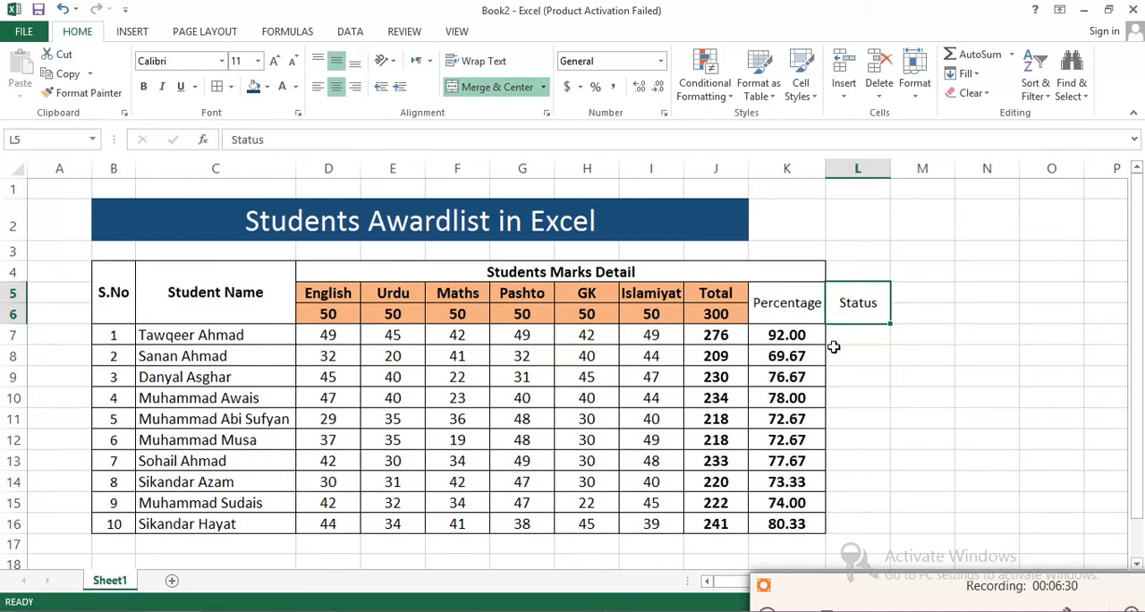
# - Start an IF formula in L7 with the condition K7>=40
pyautogui.click(852, 337)
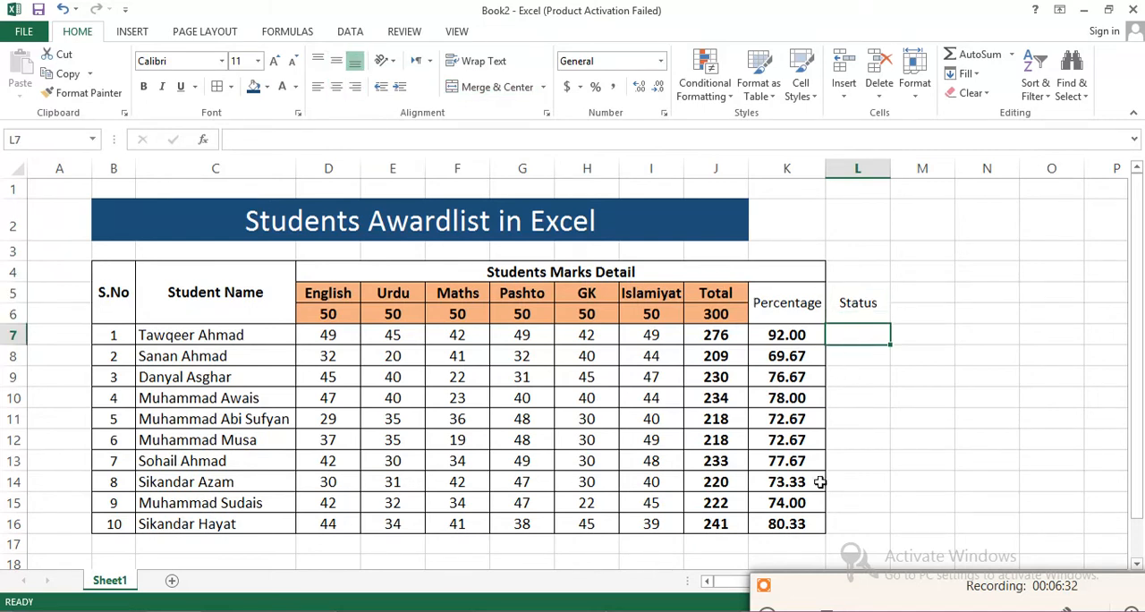
pyautogui.write('=')
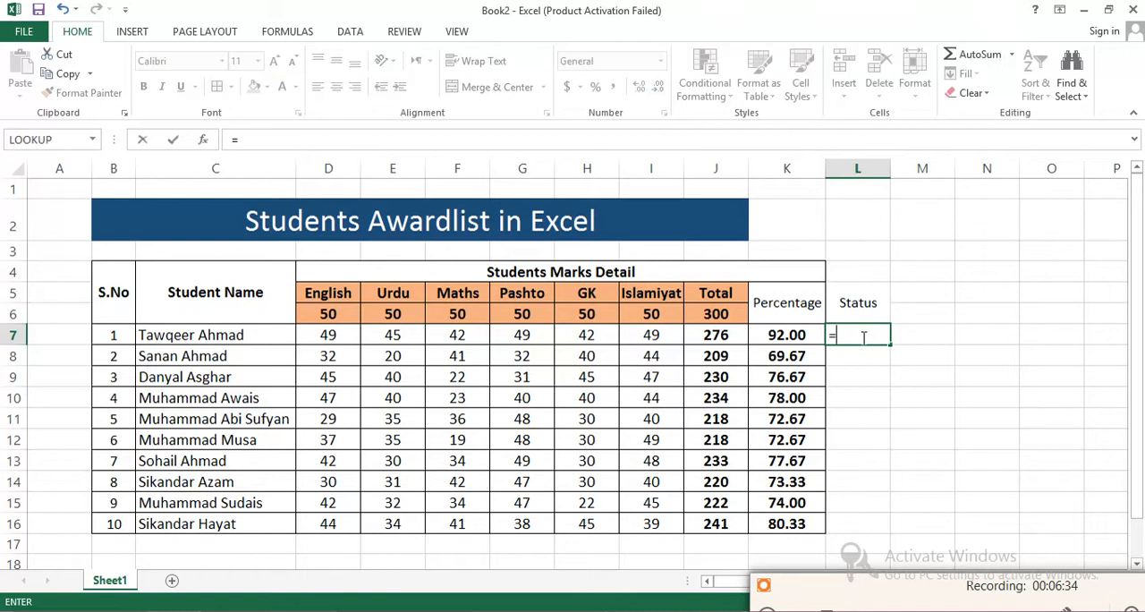
pyautogui.write('IF')
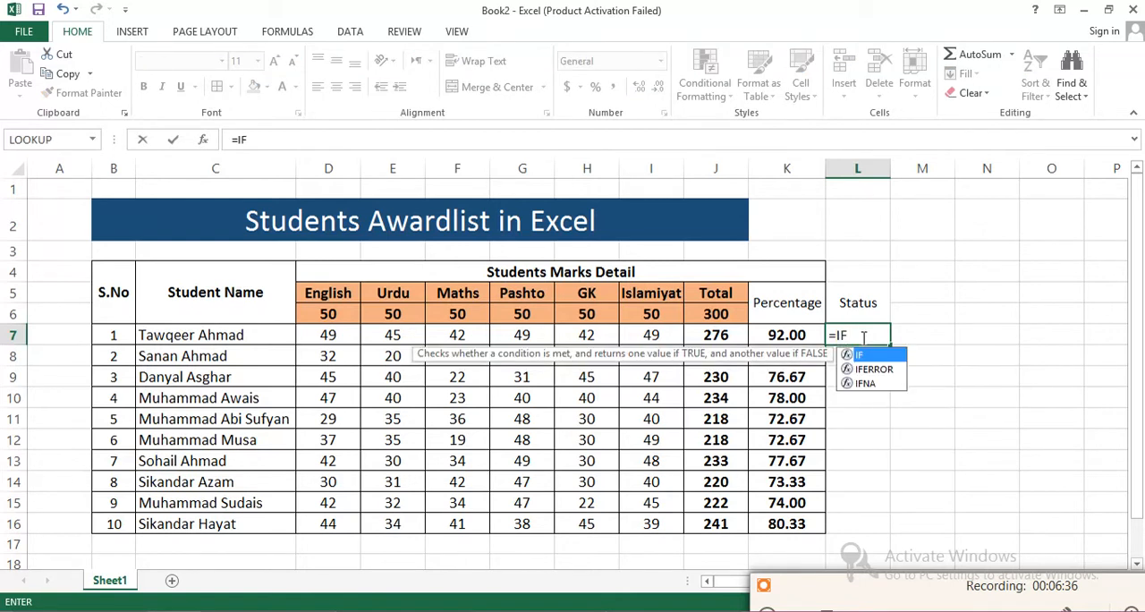
pyautogui.write('(')
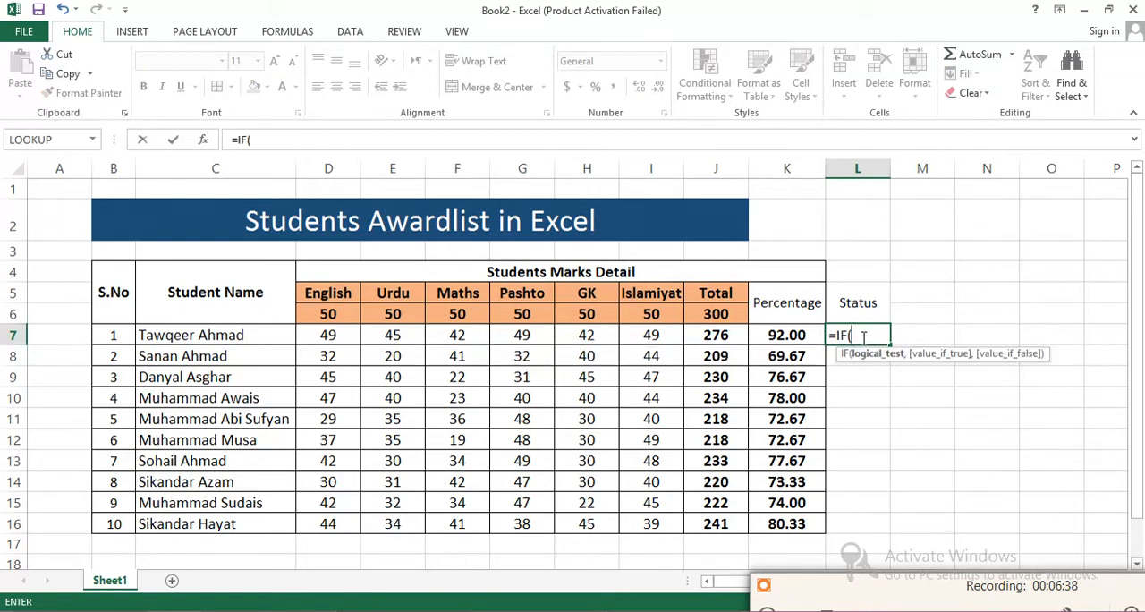
pyautogui.write('J')
pyautogui.press('BackSpace')
pyautogui.write('K7')
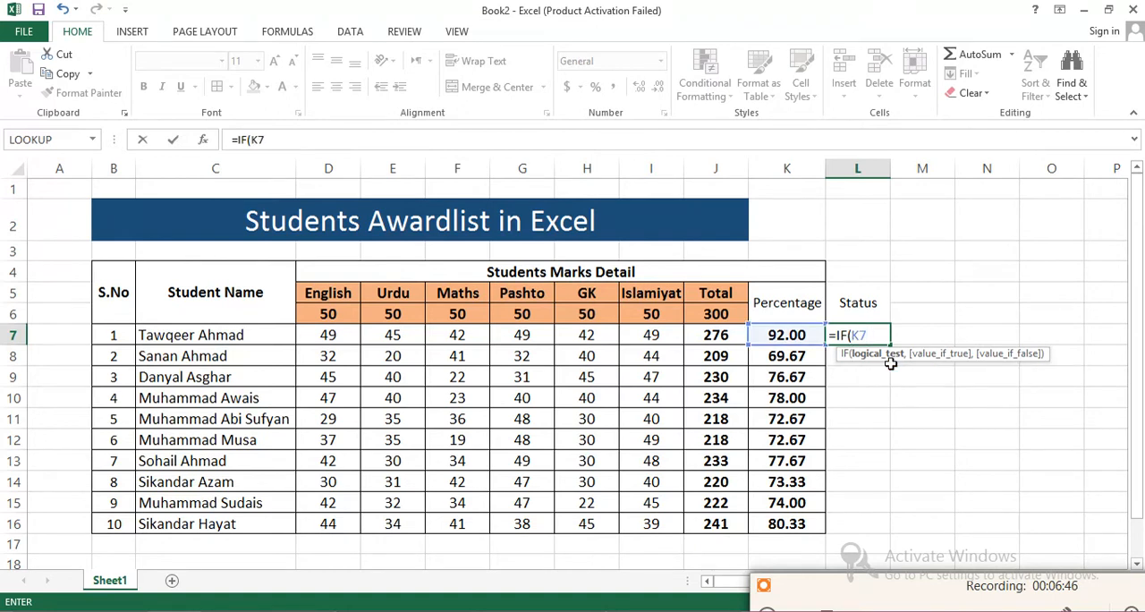
pyautogui.write('?')
pyautogui.press('BackSpace')
pyautogui.write('=40,')
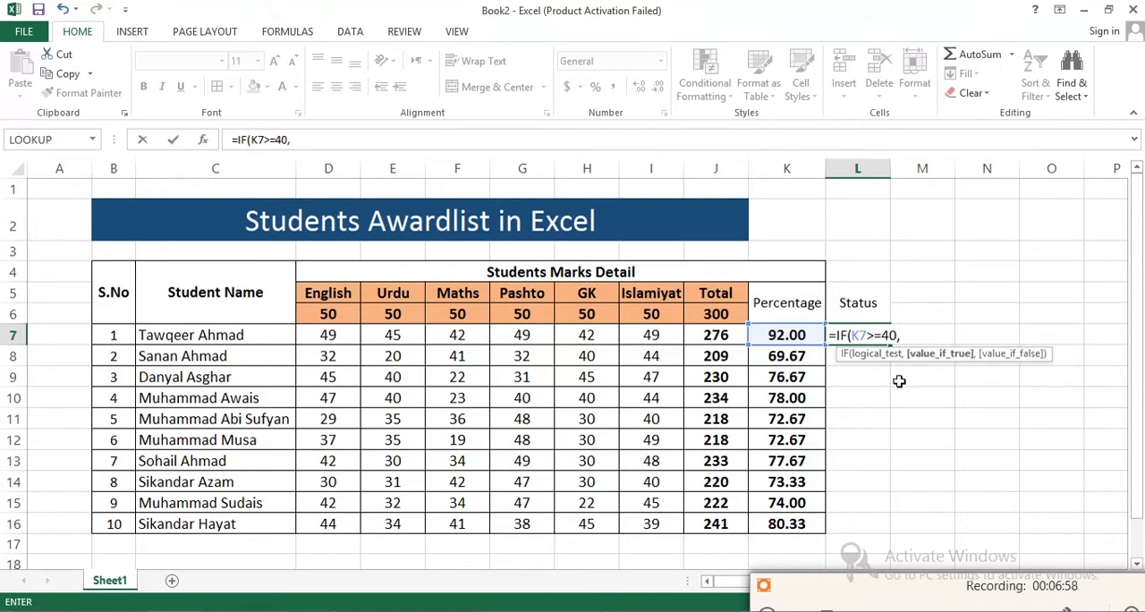
pyautogui.press('Left')
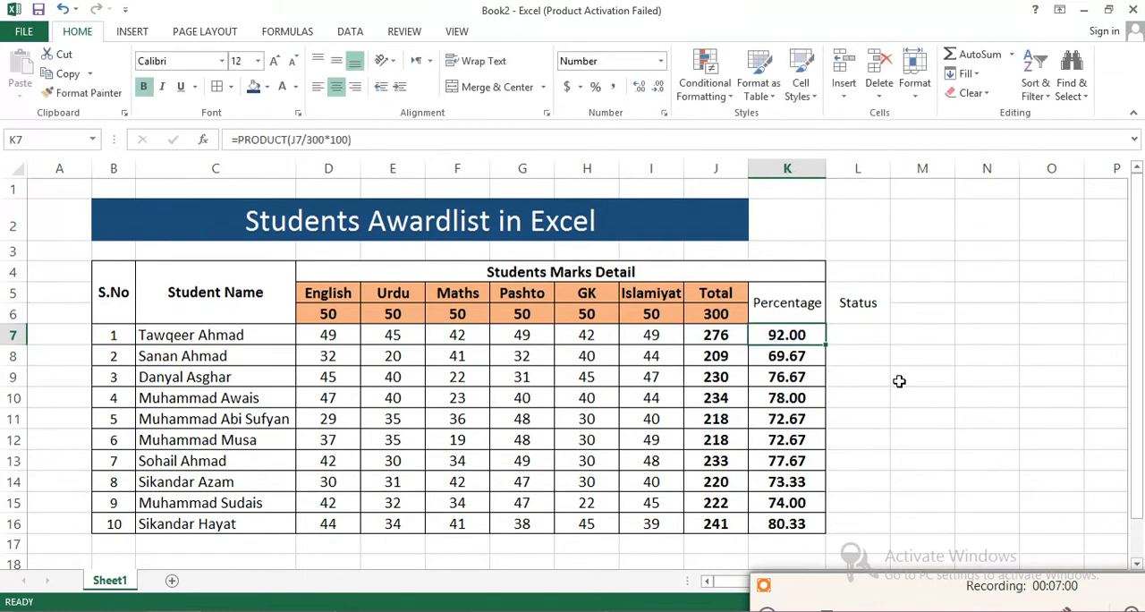
# - Complete the L7 formula as =IF(K7>=40,"Pass","Fail") and fill it down through L16
pyautogui.click(850, 337)
pyautogui.click(296, 140)
pyautogui.write('Pass')
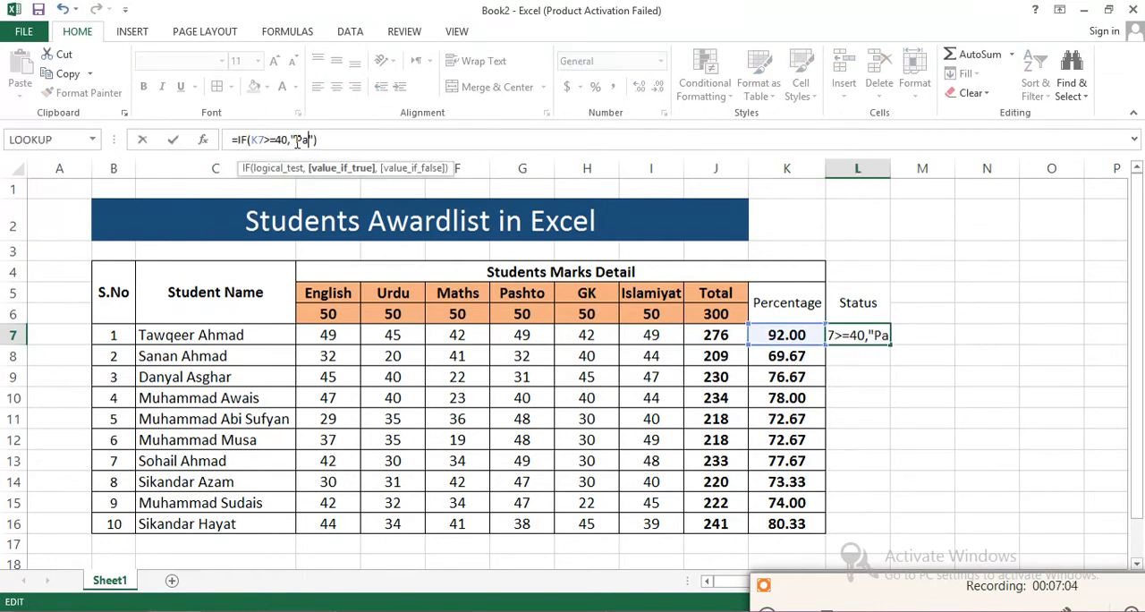
pyautogui.write('","')
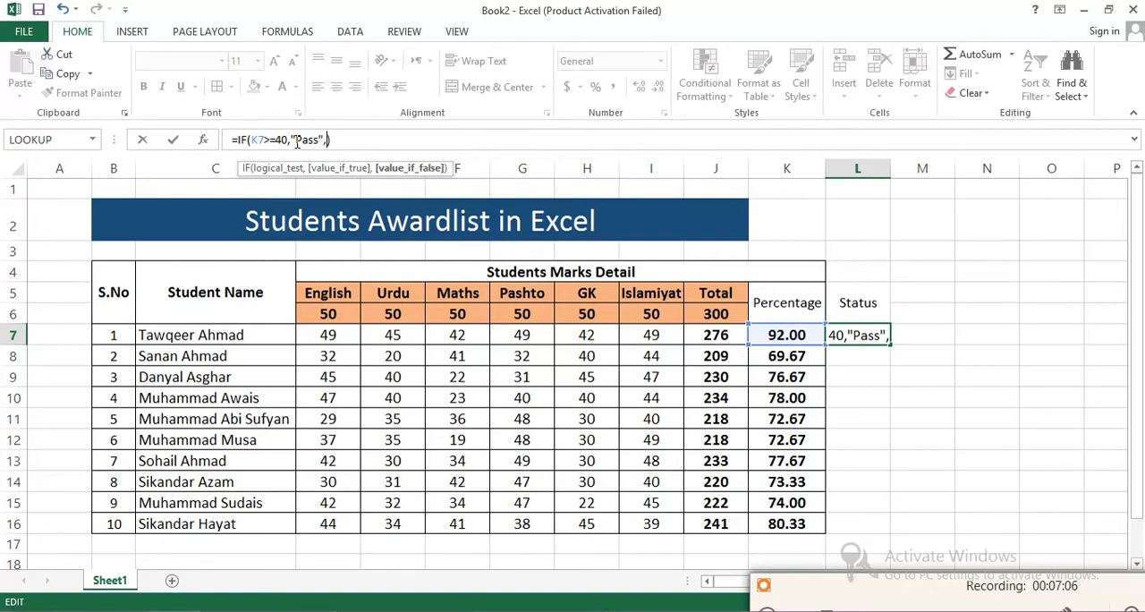
pyautogui.write('Fail')
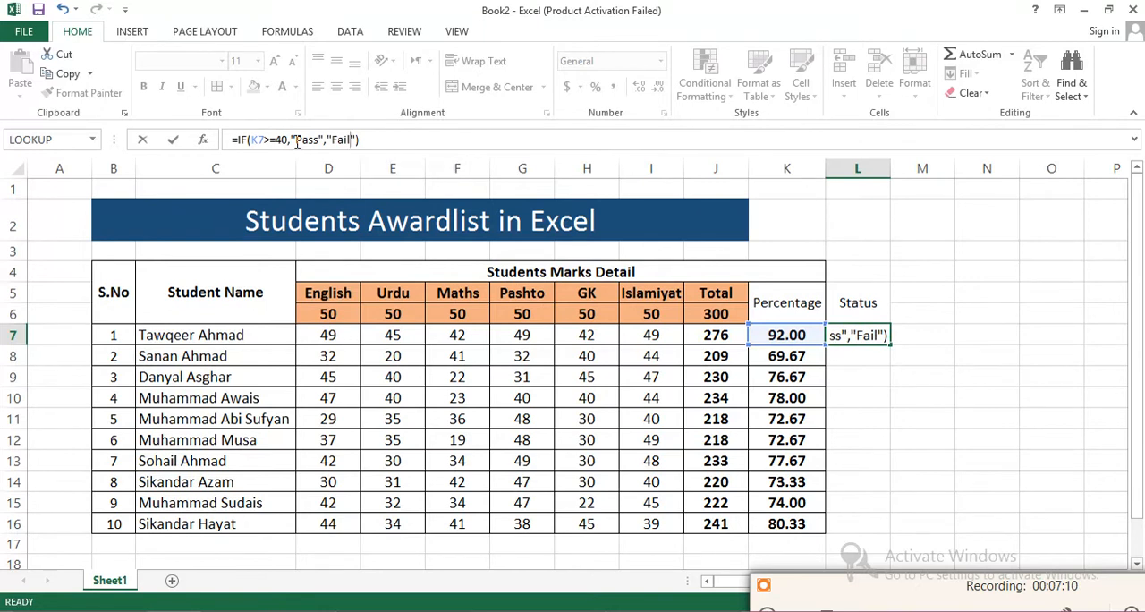
pyautogui.press('Return')
pyautogui.click(875, 334)
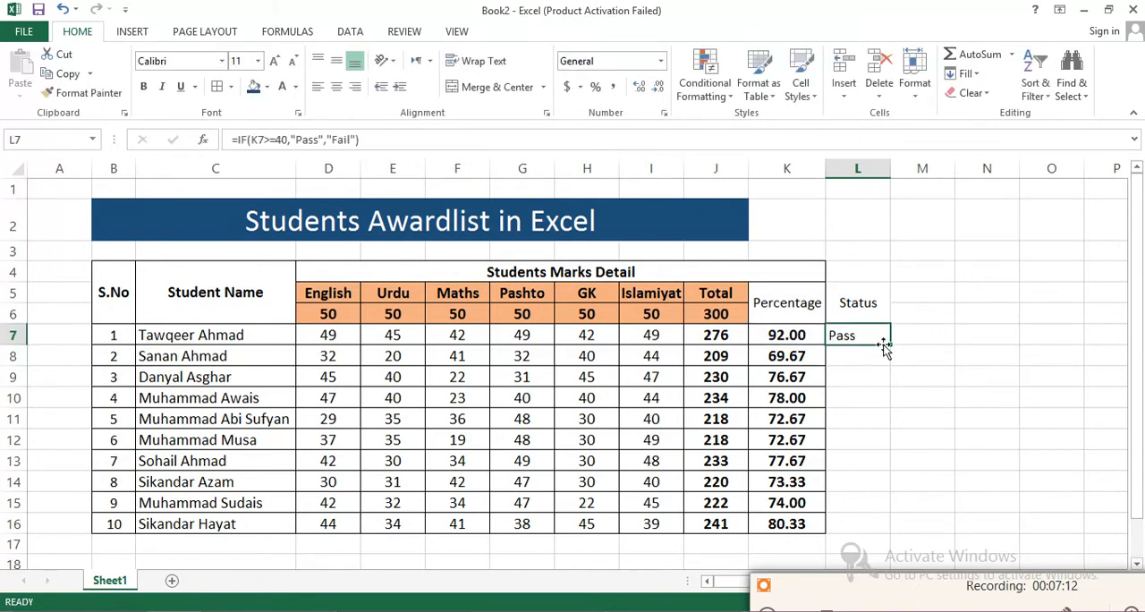
pyautogui.moveTo(889, 344); pyautogui.dragTo(895, 530)
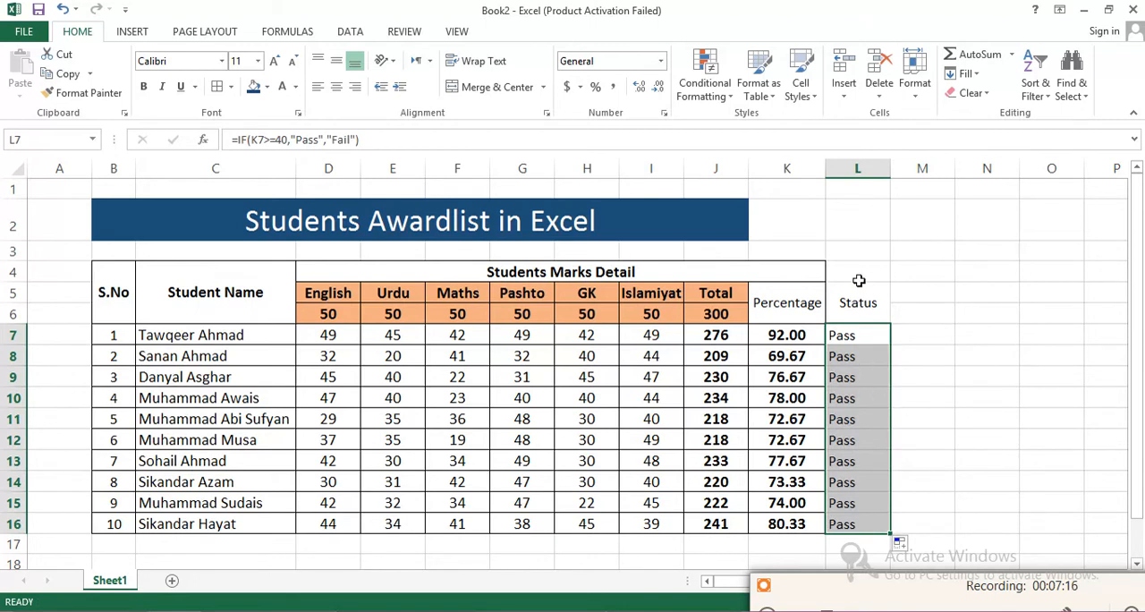
# - Extend the merged, centered Students Marks Detail heading across D4:L4 to cover the Status column
pyautogui.moveTo(858, 275); pyautogui.dragTo(858, 299)
pyautogui.moveTo(800, 265); pyautogui.dragTo(832, 269)
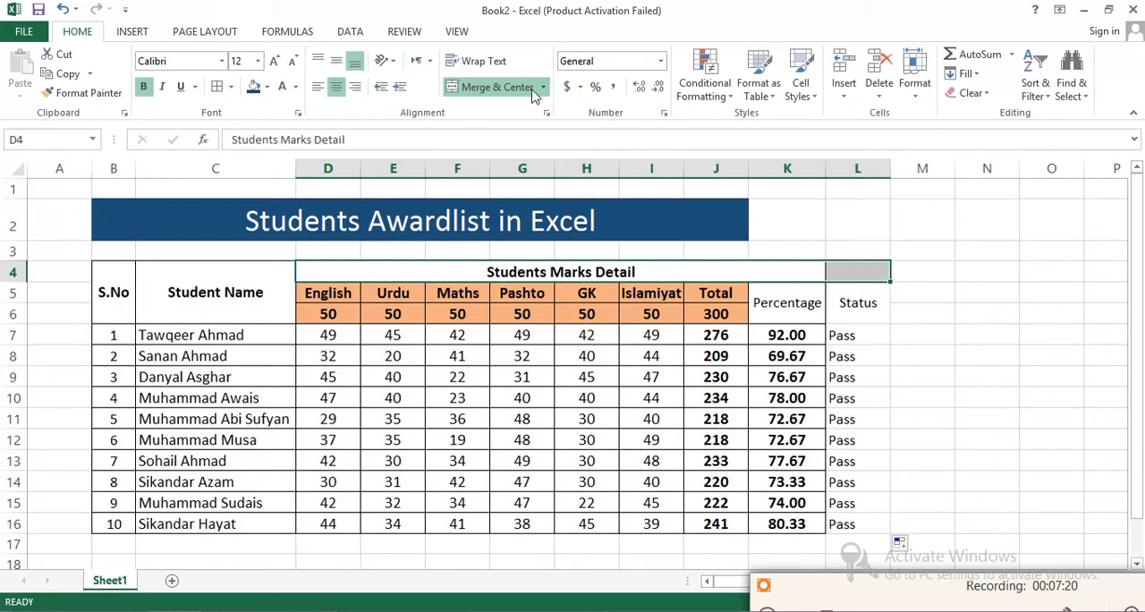
pyautogui.click(530, 87)
pyautogui.click(531, 88)
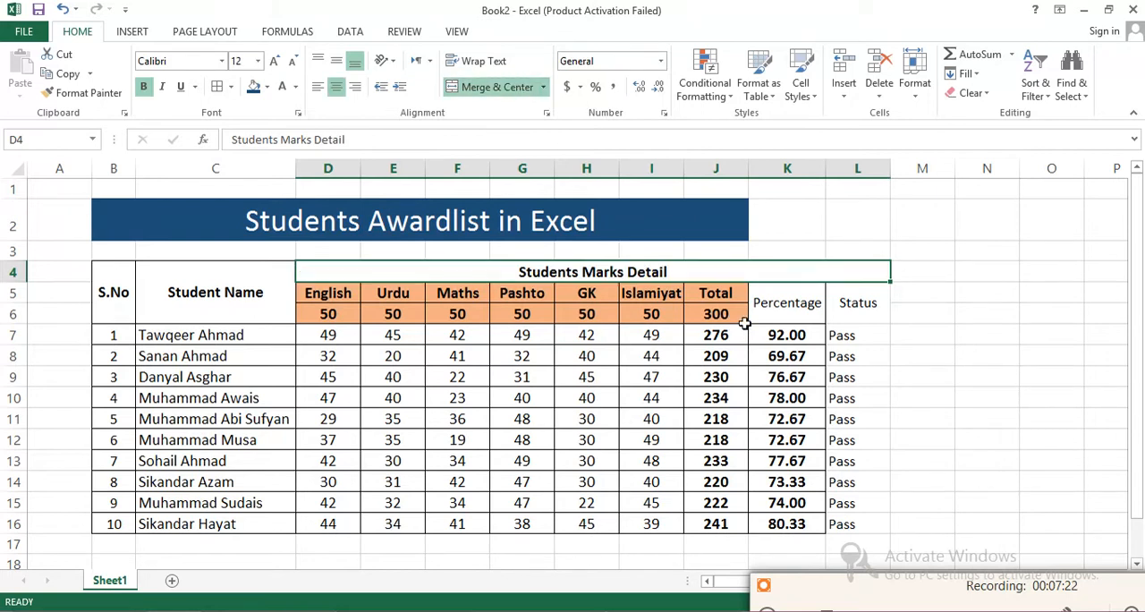
# - Center the Percentage and Status columns in K5:L16 and make them bold at font size 12
pyautogui.moveTo(800, 299); pyautogui.dragTo(872, 529)
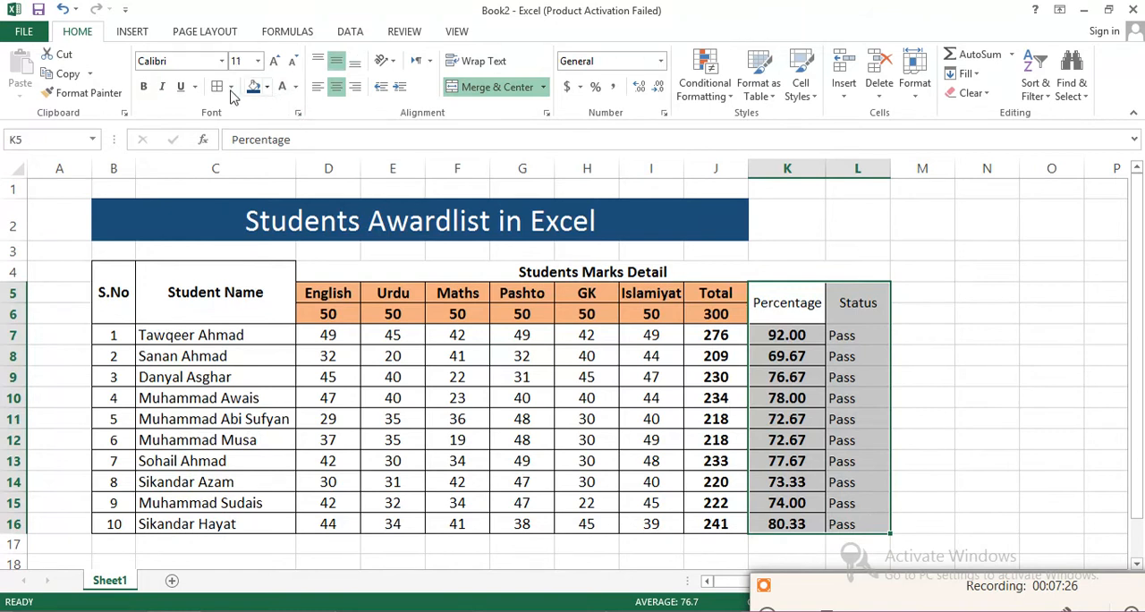
pyautogui.click(336, 86)
pyautogui.click(335, 87)
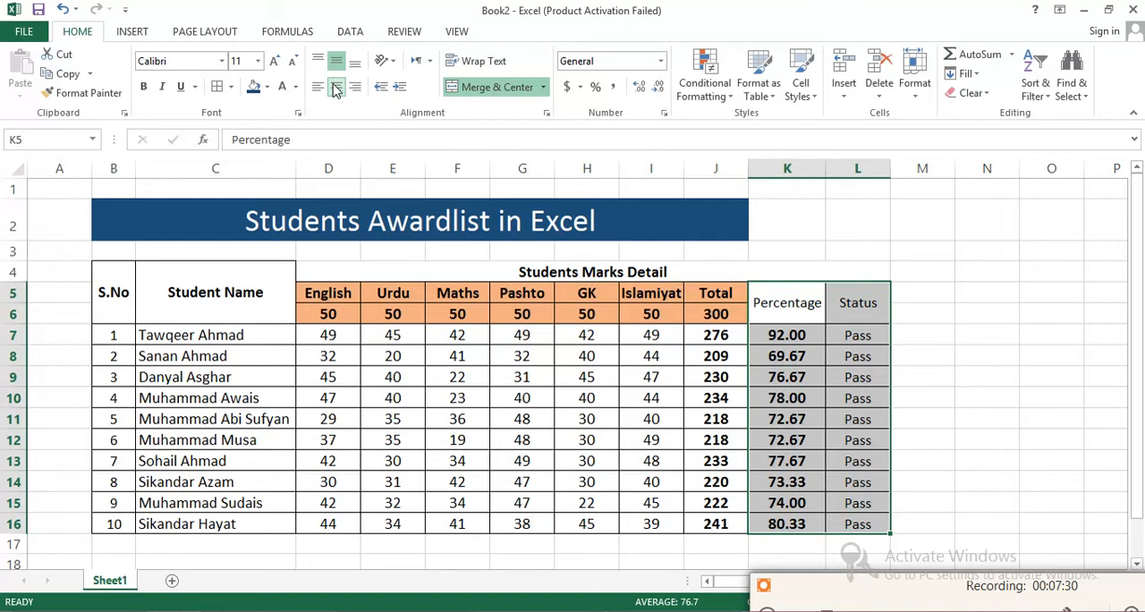
pyautogui.click(143, 87)
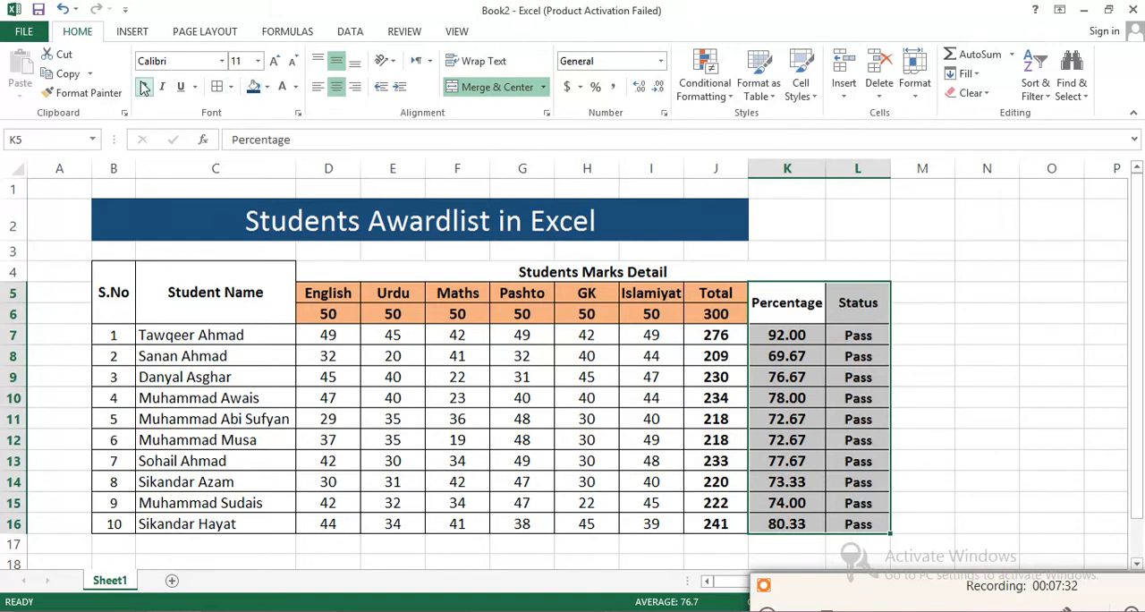
pyautogui.click(276, 61)
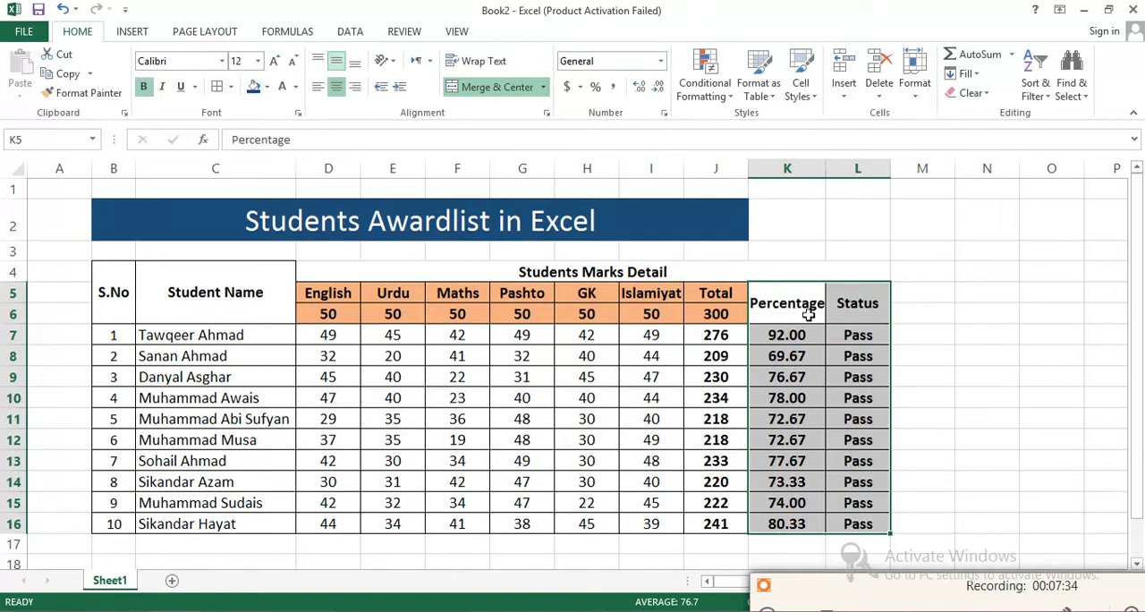
# - Remove the bold formatting from the total, percentage and status values in J7:L16
pyautogui.click(864, 319)
pyautogui.moveTo(843, 333); pyautogui.dragTo(728, 522)
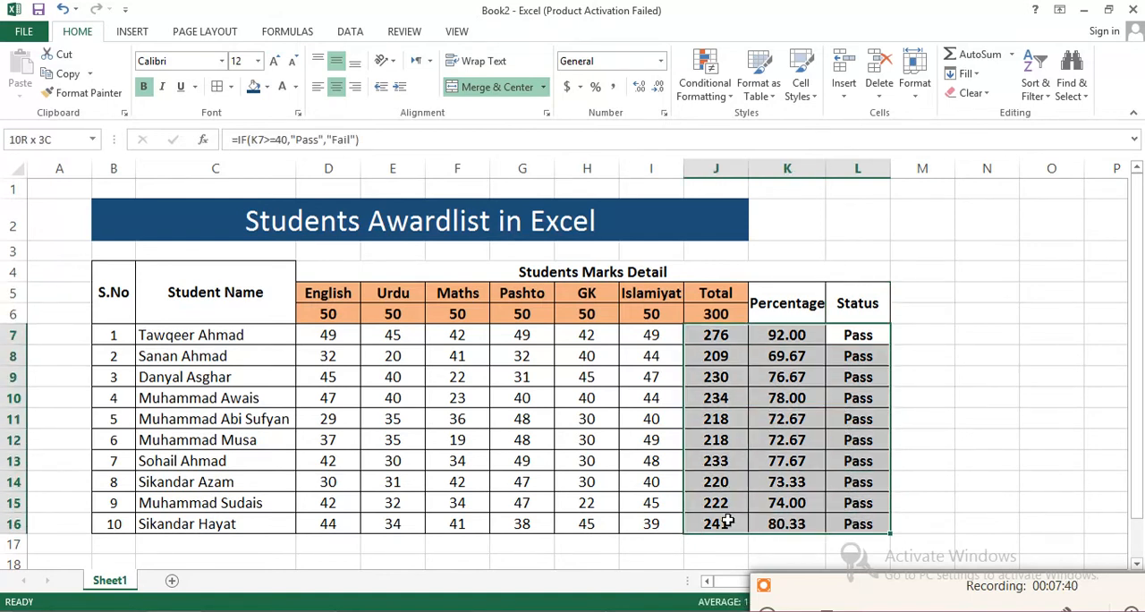
pyautogui.click(144, 88)
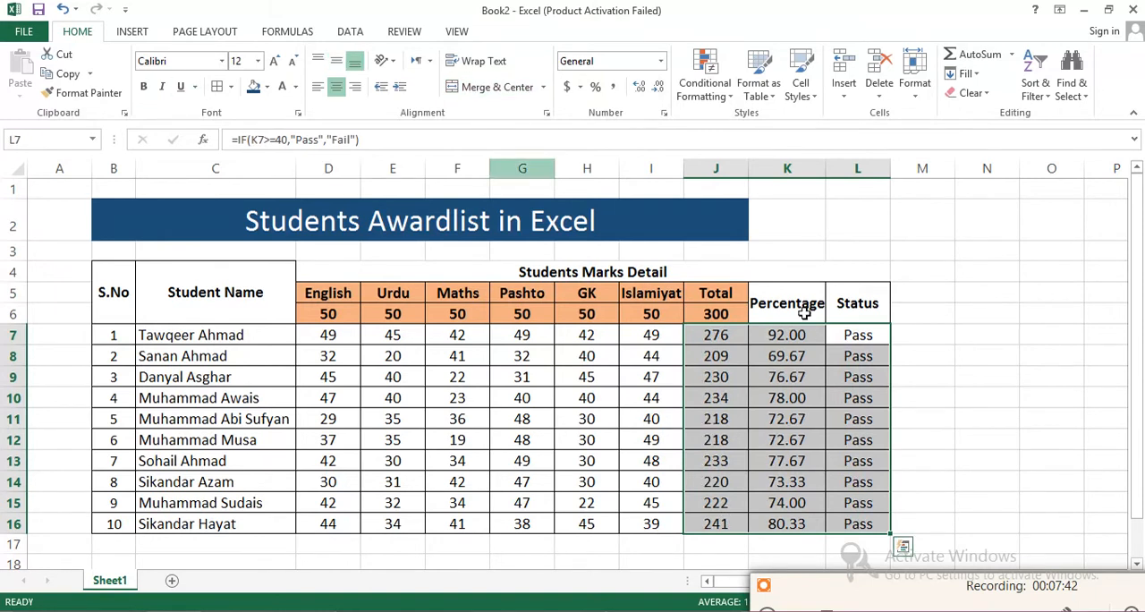
pyautogui.click(903, 320)
pyautogui.click(853, 332)
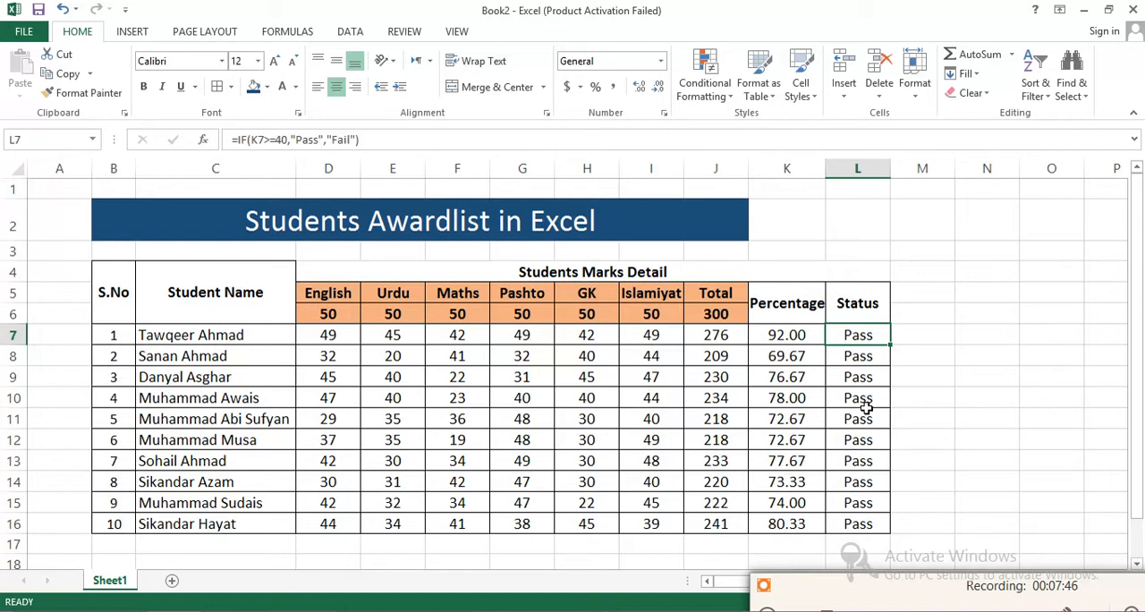
# - Set the row 11 marks for Islamiyat, Maths and English to 0, then check the percentage and status formulas in K11 and L11
pyautogui.click(641, 420)
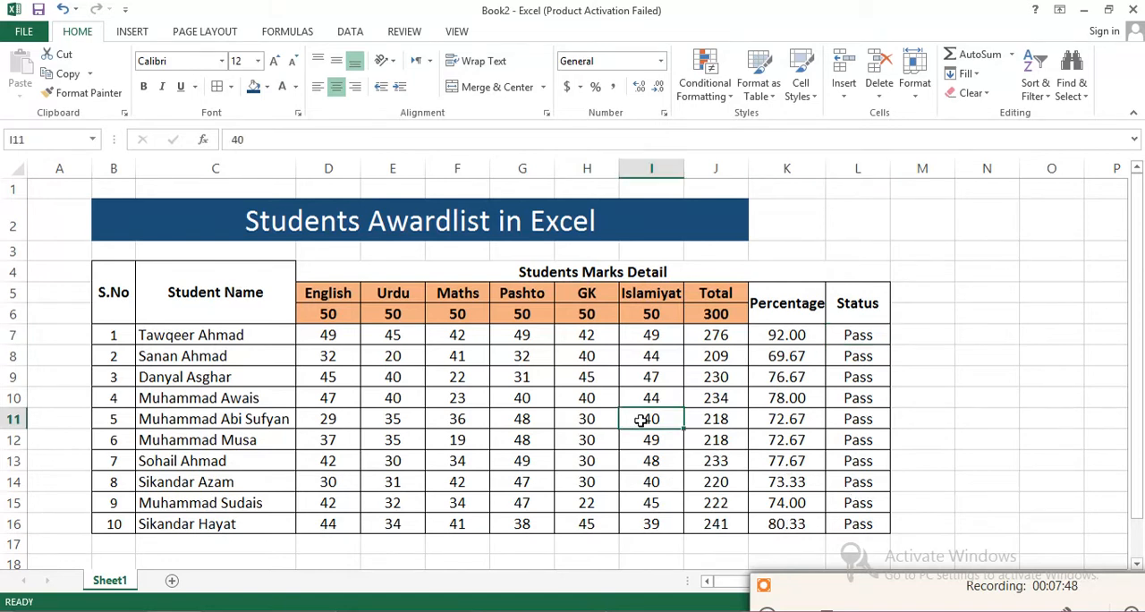
pyautogui.write('0')
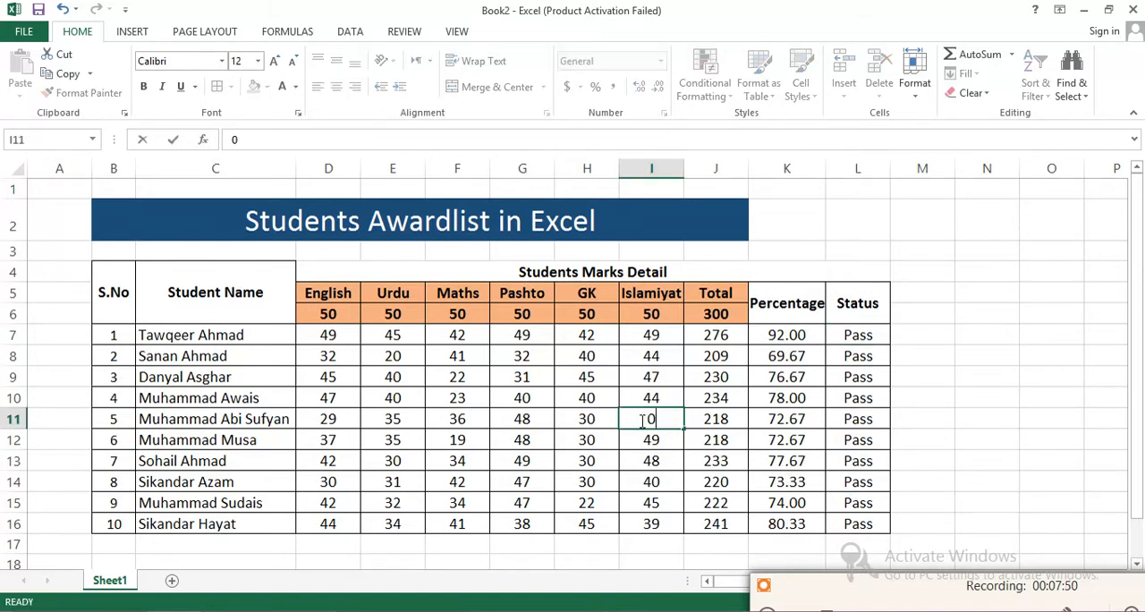
pyautogui.press('Left')
pyautogui.press('Left')
pyautogui.press('Left')
pyautogui.write('0')
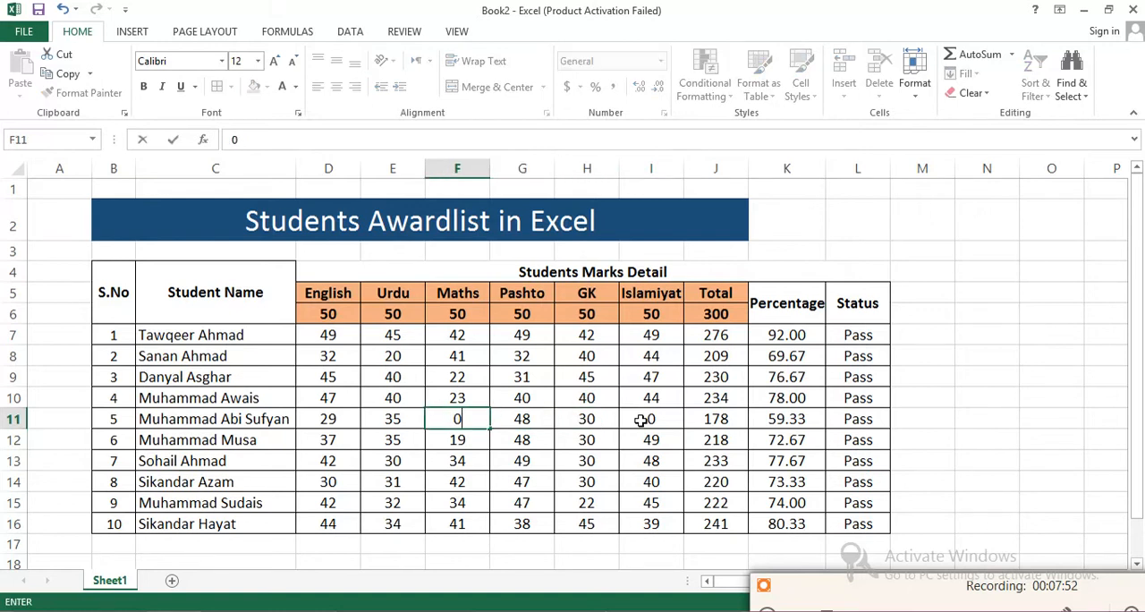
pyautogui.press('Left')
pyautogui.press('Left')
pyautogui.write('0')
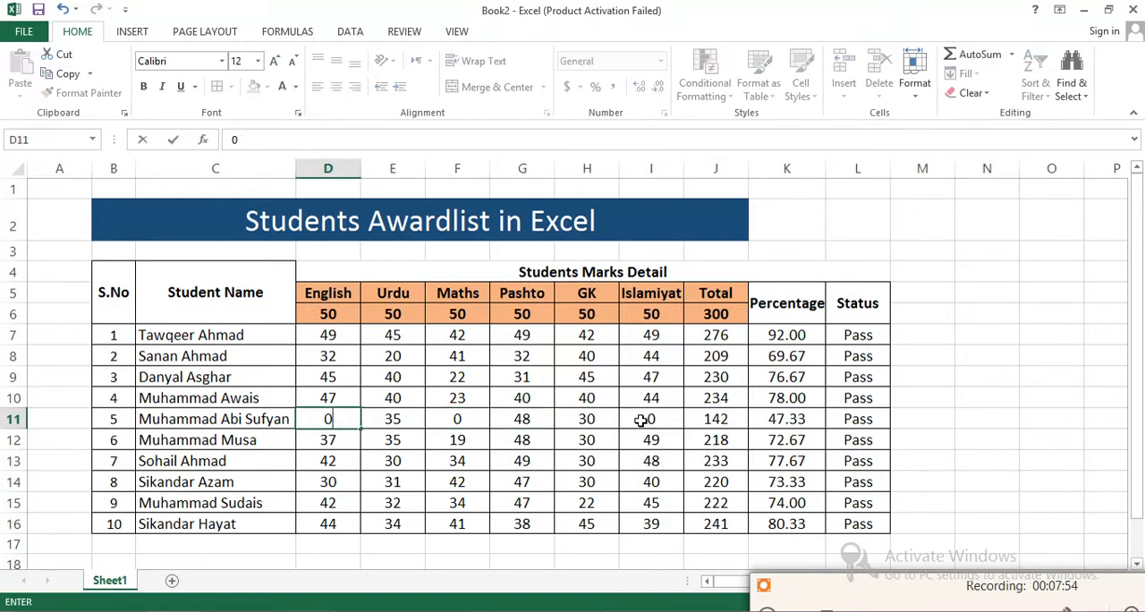
pyautogui.press('Right')
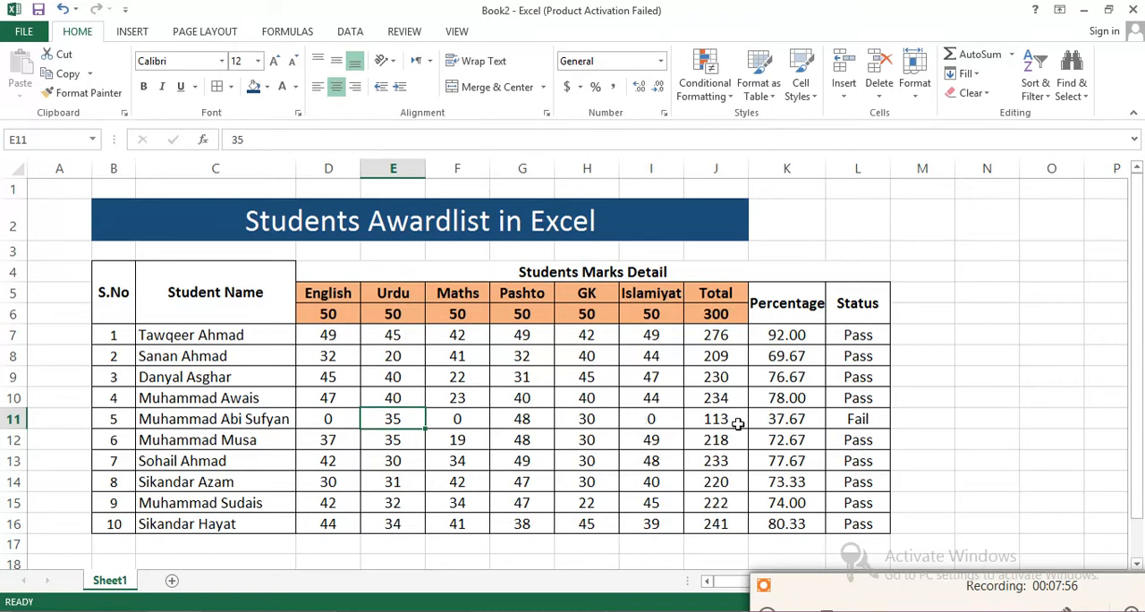
pyautogui.click(793, 422)
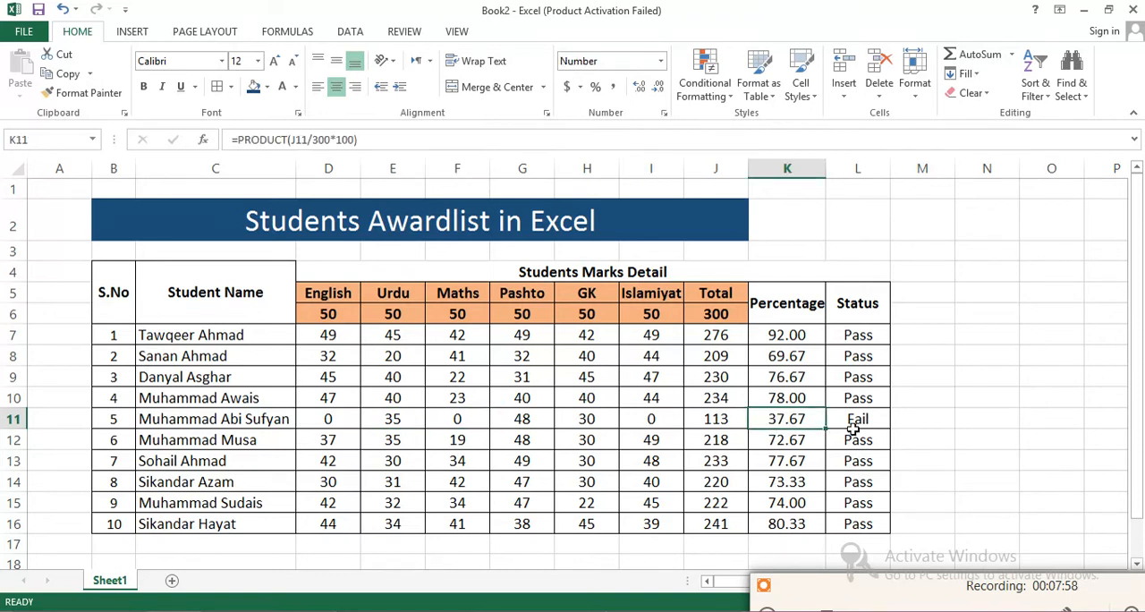
pyautogui.click(856, 418)
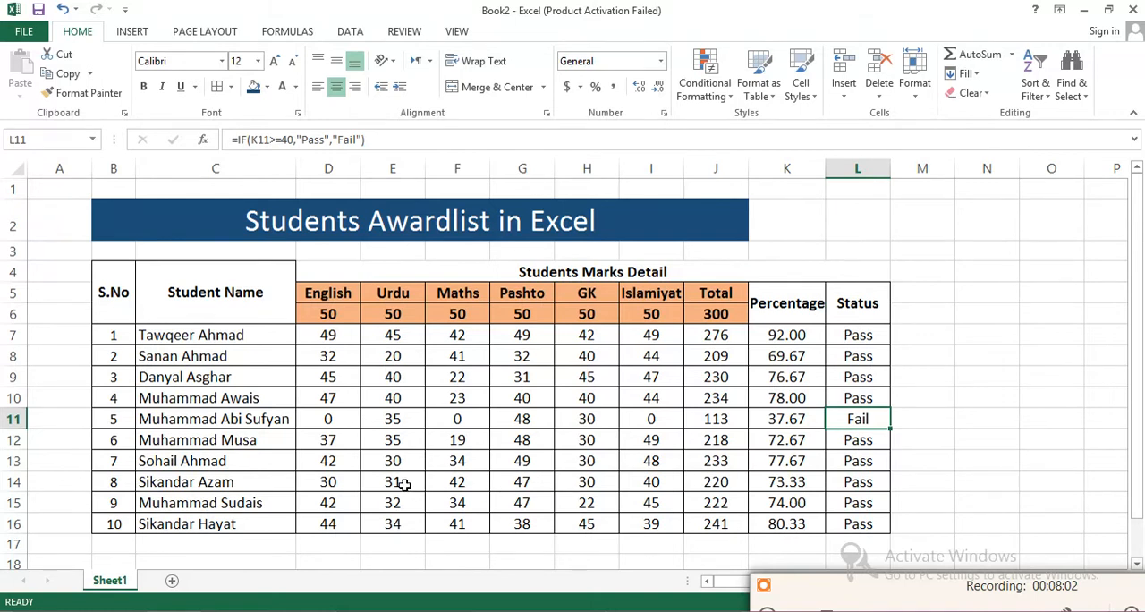
# - Set the row 15 marks to 2 for English, 3 for Pashto and 6 for Islamiyat, and check the status in L15
pyautogui.click(345, 503)
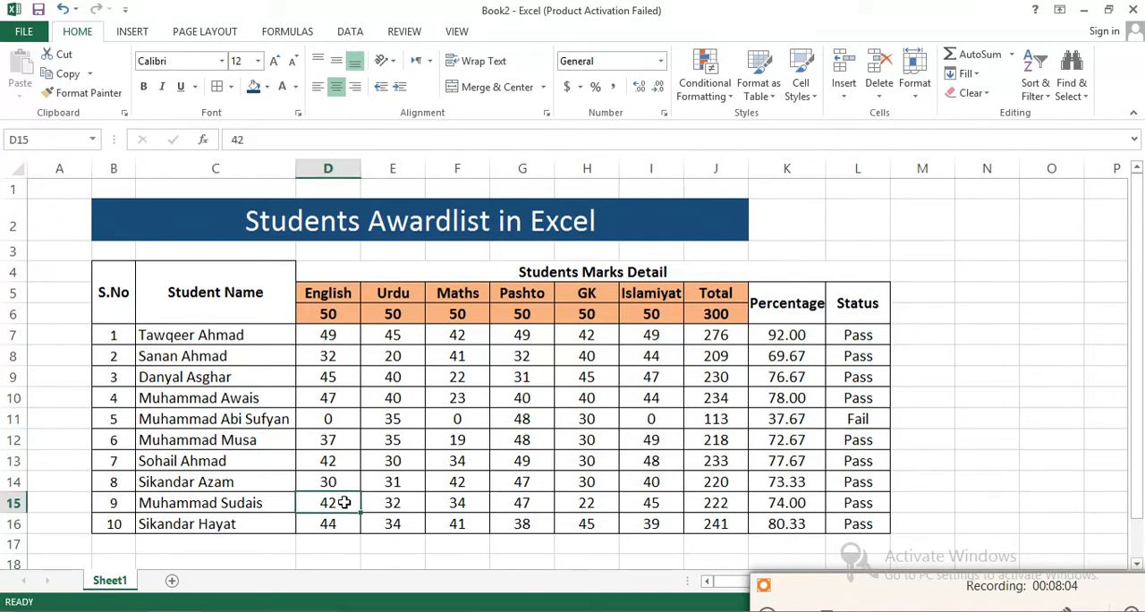
pyautogui.write('2')
pyautogui.press('Right')
pyautogui.press('Right')
pyautogui.press('Right')
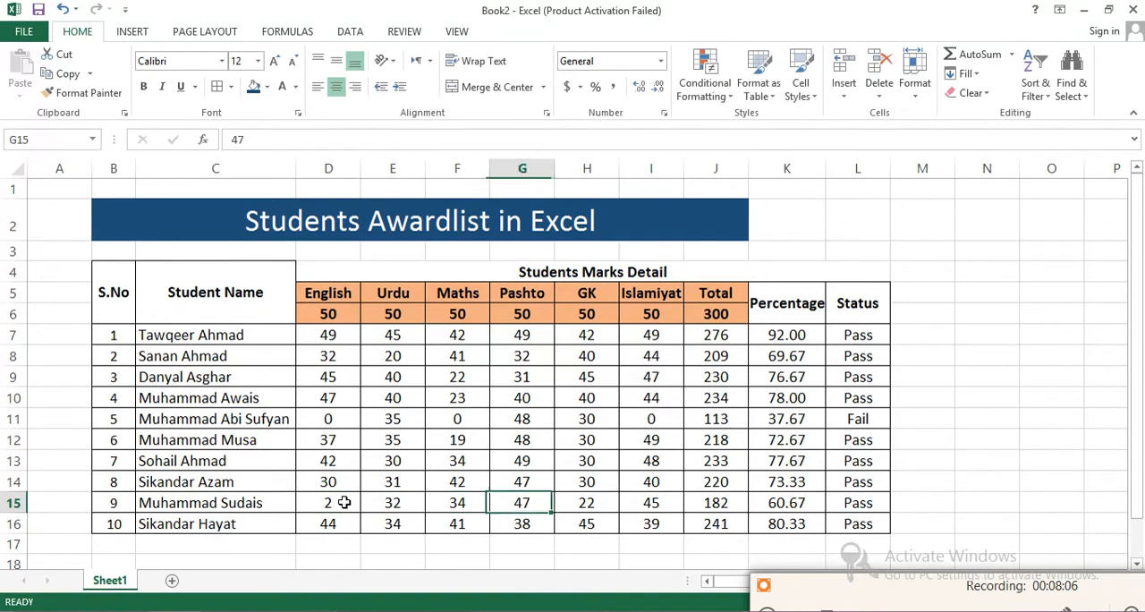
pyautogui.write('3')
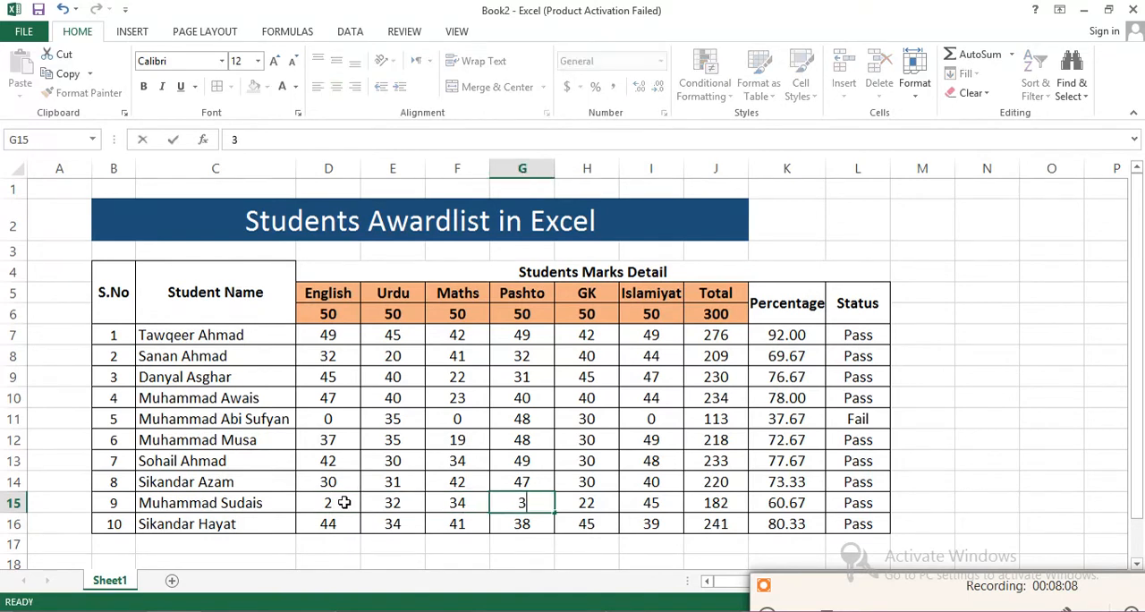
pyautogui.press('Right')
pyautogui.press('Right')
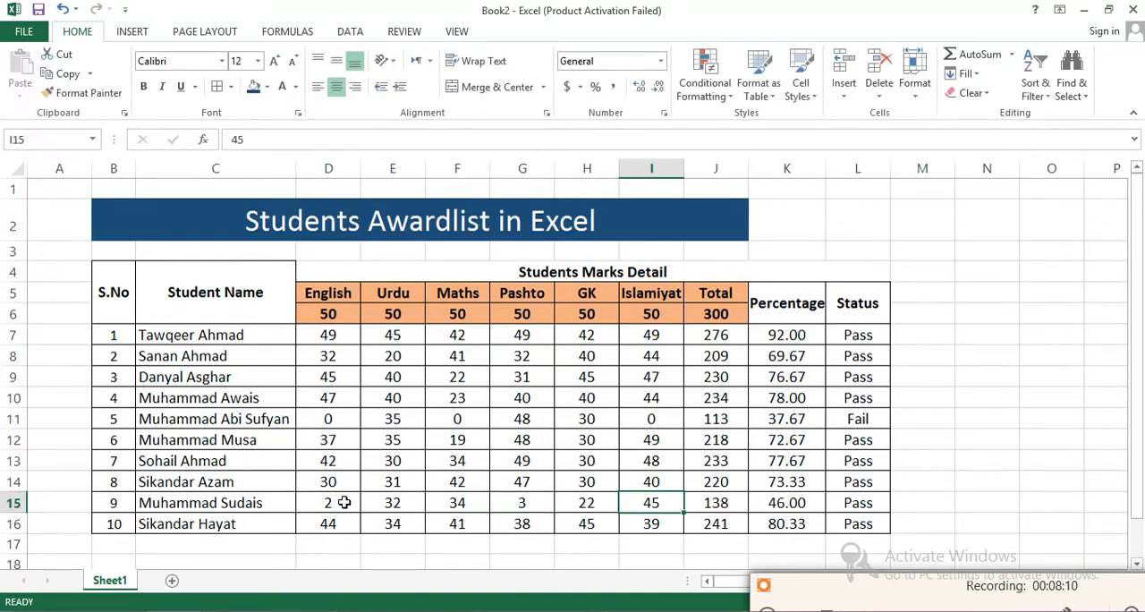
pyautogui.write('6')
pyautogui.press('Right')
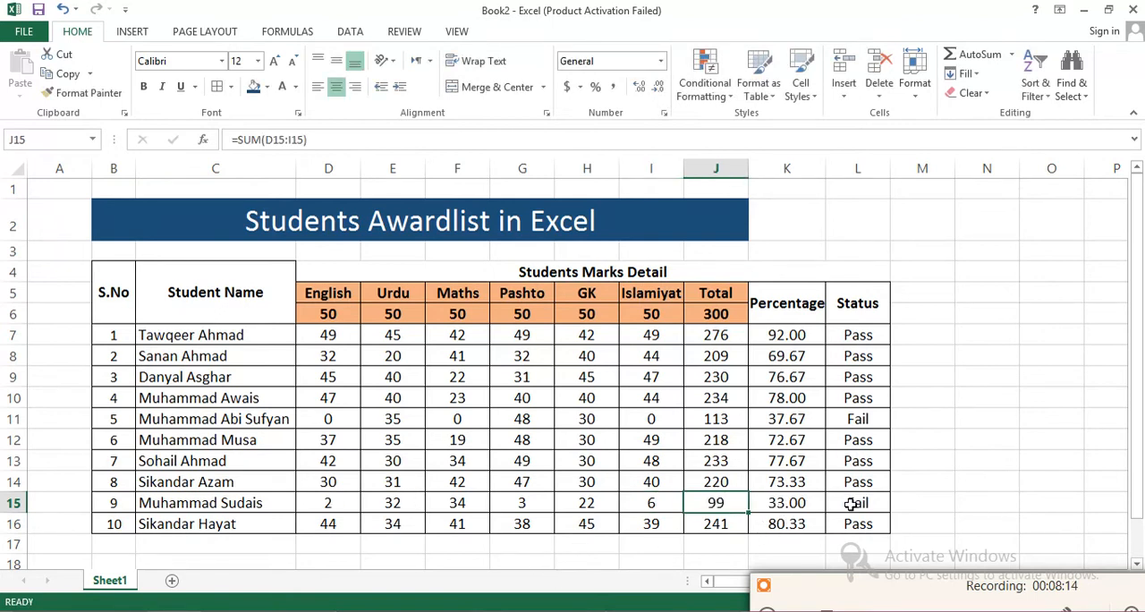
pyautogui.moveTo(867, 504); pyautogui.dragTo(877, 373)
pyautogui.click(878, 418)
pyautogui.click(869, 503)
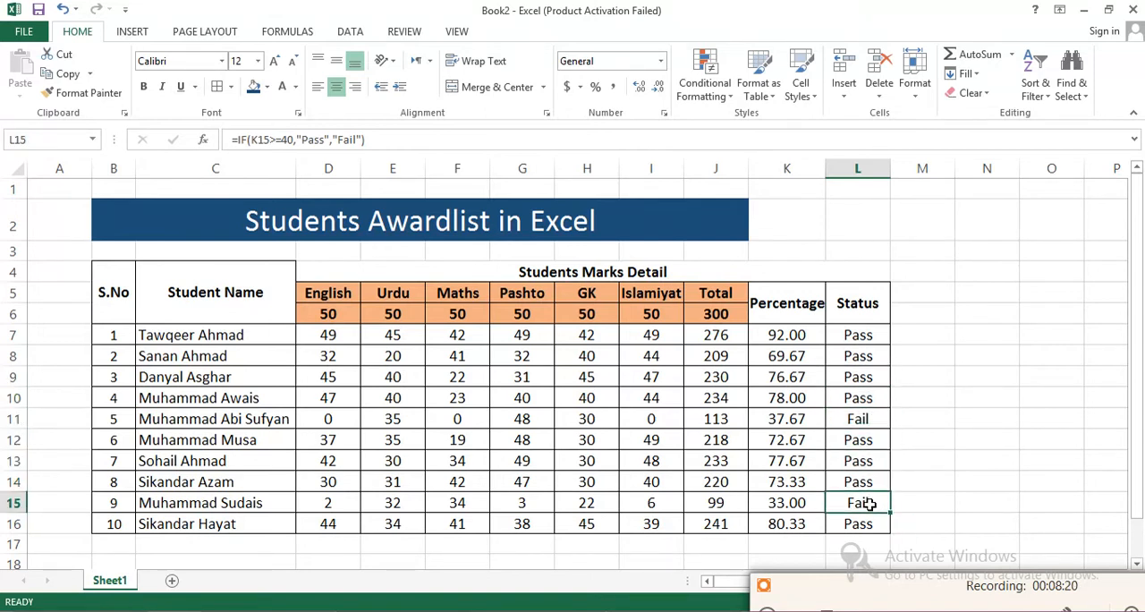
# - Merge and center M5:M6 beside the Status header and enter the heading Grade
pyautogui.moveTo(917, 292); pyautogui.dragTo(917, 313)
pyautogui.moveTo(902, 583); pyautogui.dragTo(926, 589)
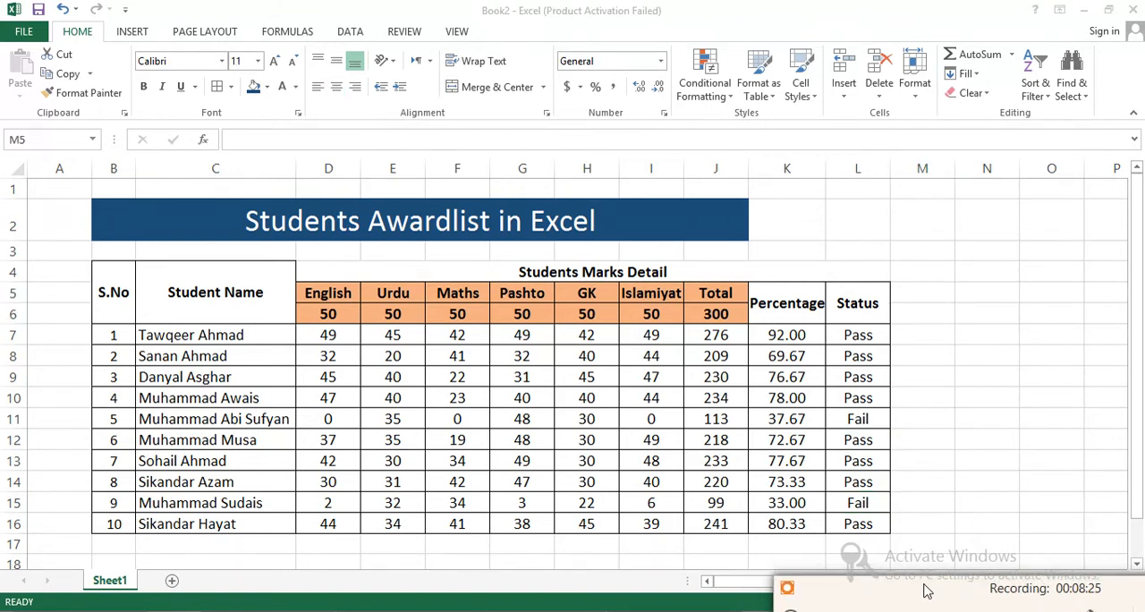
pyautogui.click(908, 298)
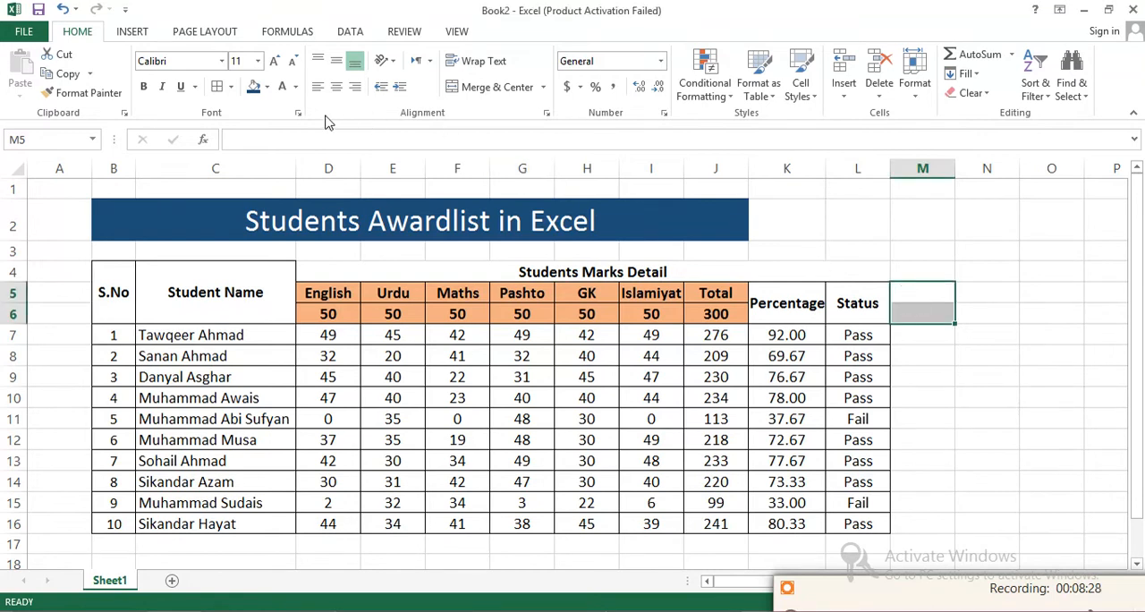
pyautogui.click(497, 90)
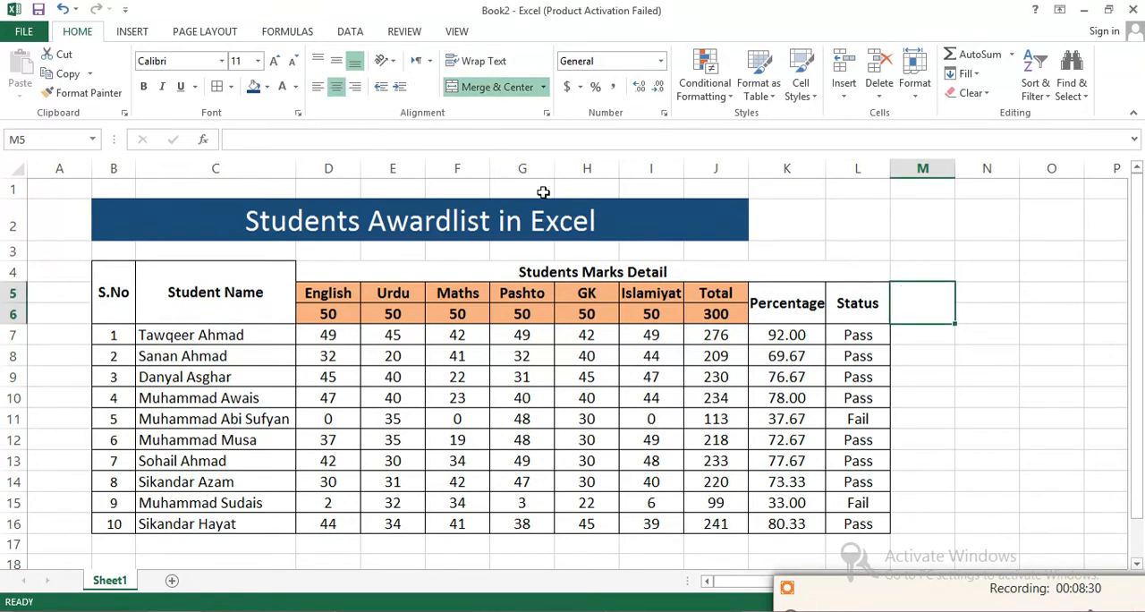
pyautogui.write('Grade')
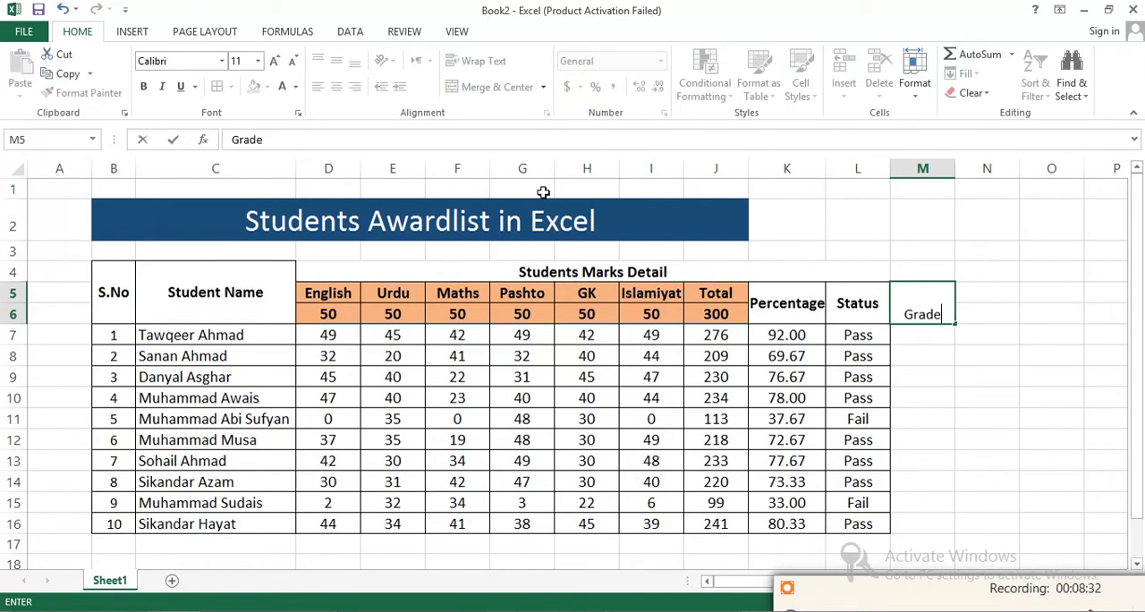
pyautogui.click(974, 347)
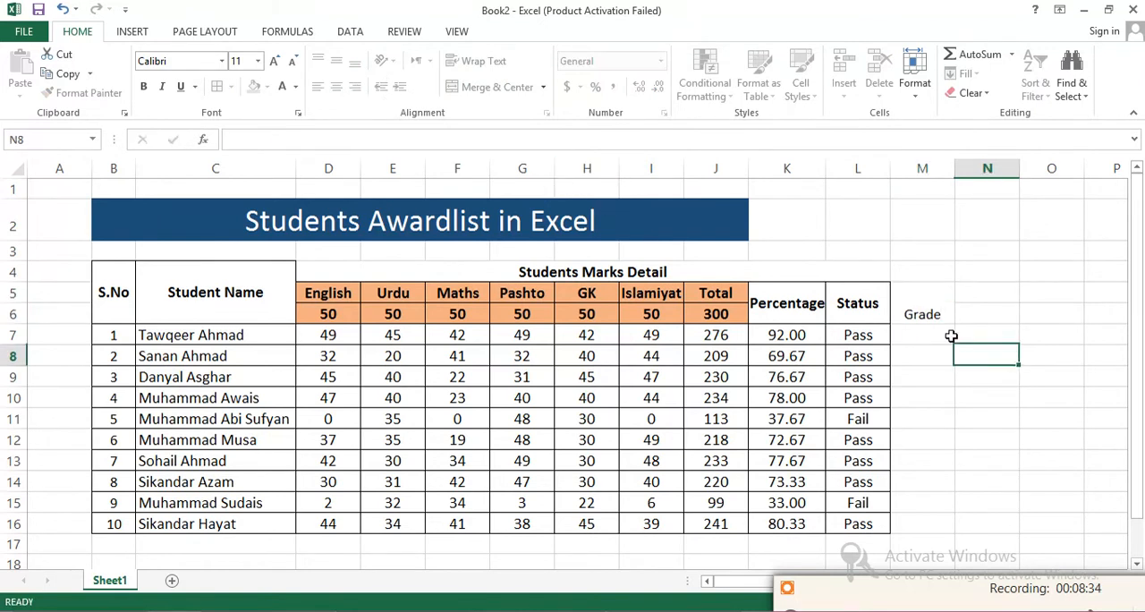
# - Make the Grade heading middle-aligned, bold and size 12, and add cell borders to the Grade column in M5:M16
pyautogui.click(928, 313)
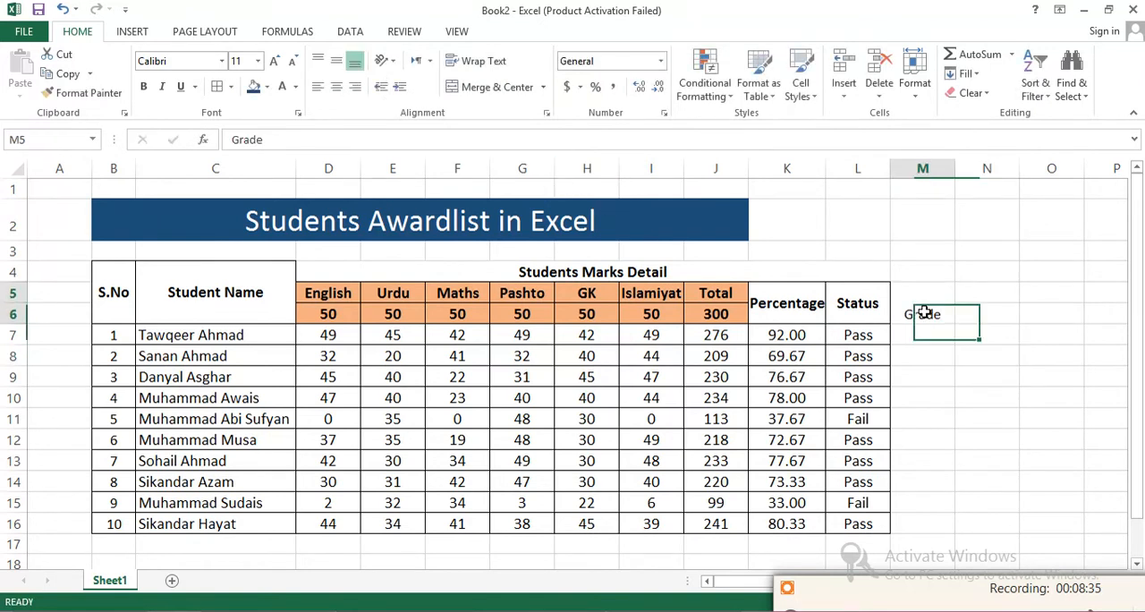
pyautogui.click(336, 61)
pyautogui.click(275, 61)
pyautogui.click(143, 85)
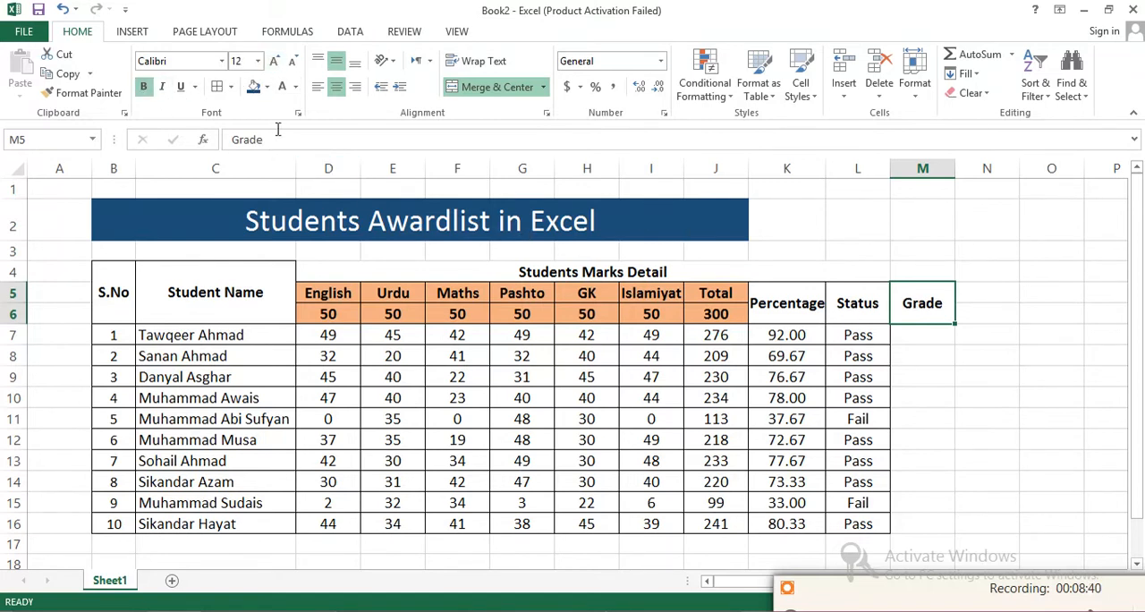
pyautogui.moveTo(915, 335); pyautogui.dragTo(937, 523)
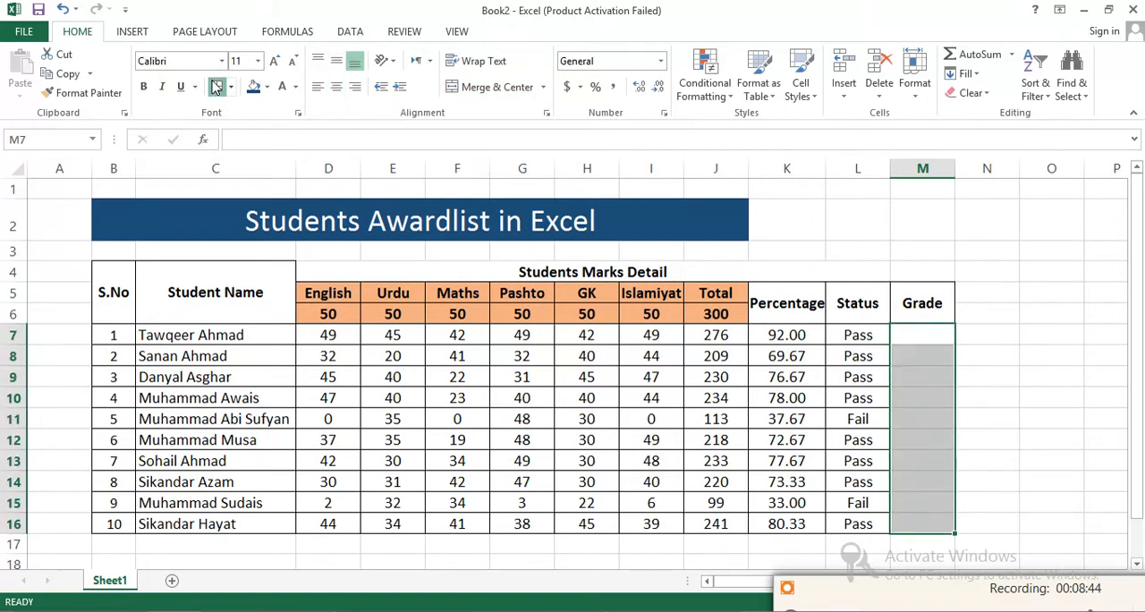
# - Start an IF formula in M7 with the condition K7>60
pyautogui.click(911, 330)
pyautogui.write('=IF')
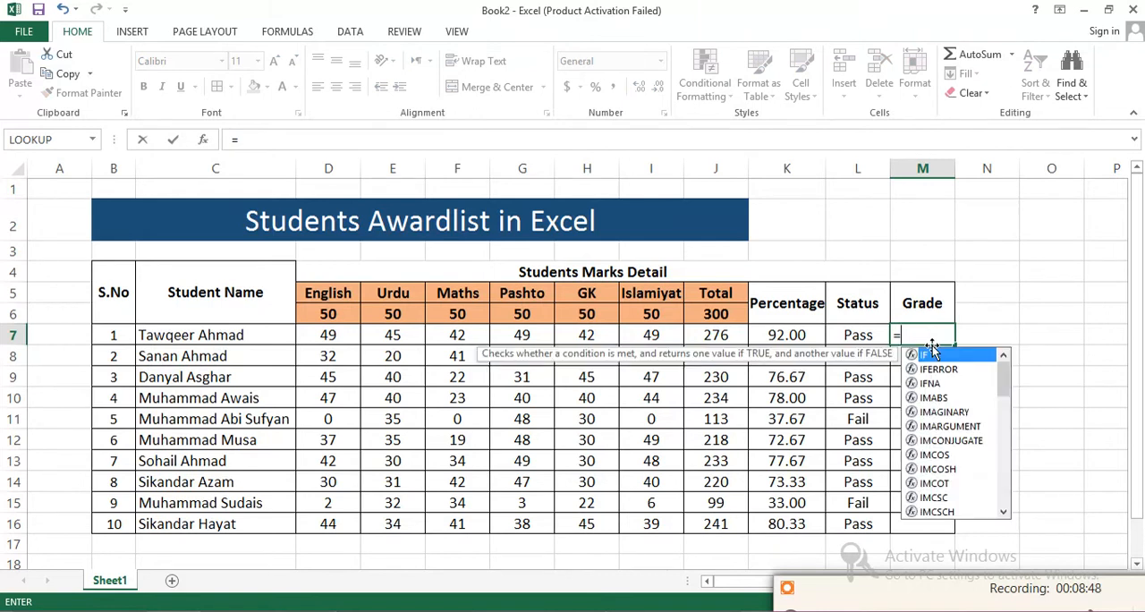
pyautogui.write('(')
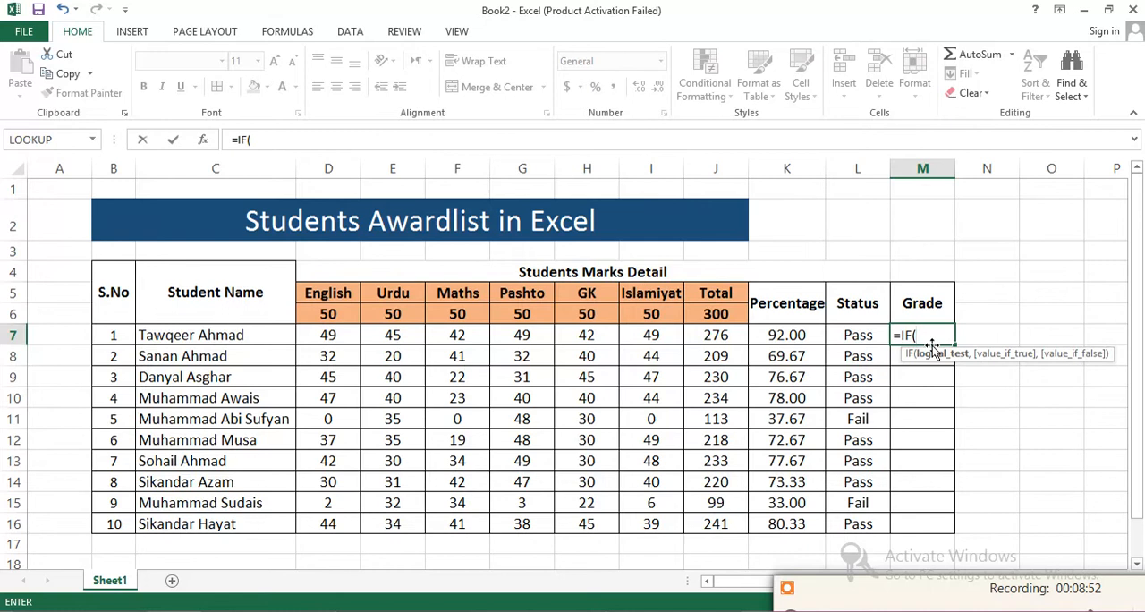
pyautogui.write('K7')
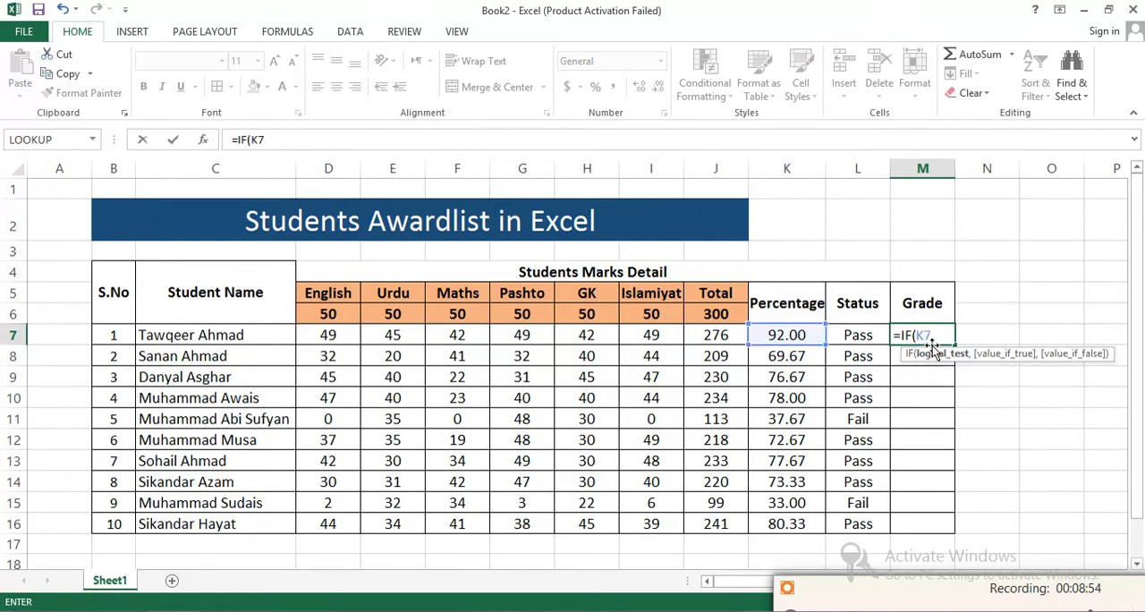
pyautogui.write('?')
pyautogui.press('BackSpace')
pyautogui.write('60')
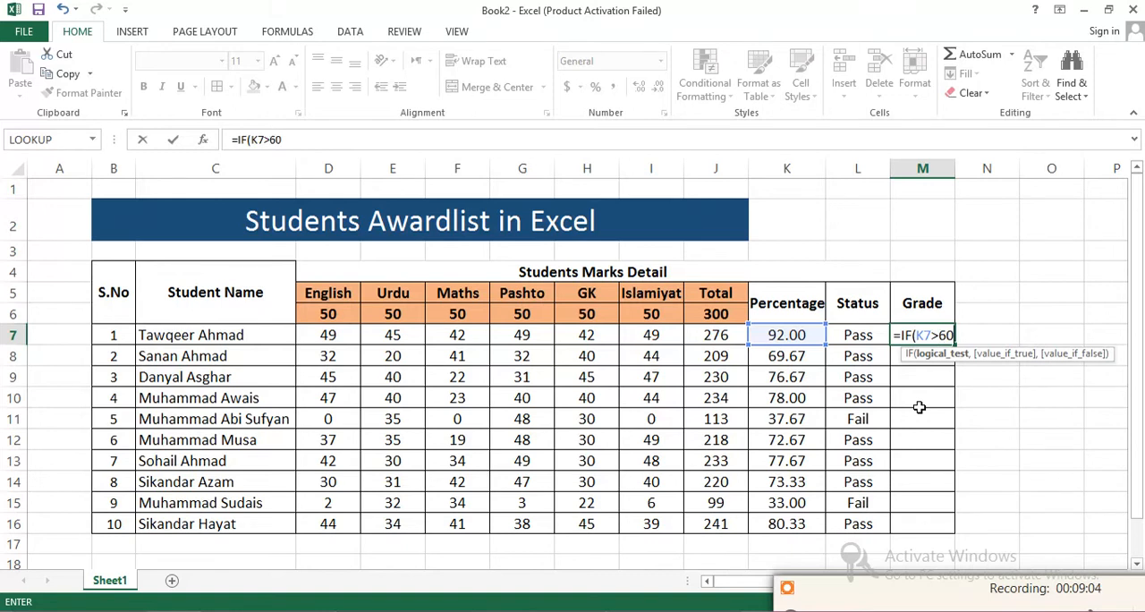
pyautogui.press('Return')
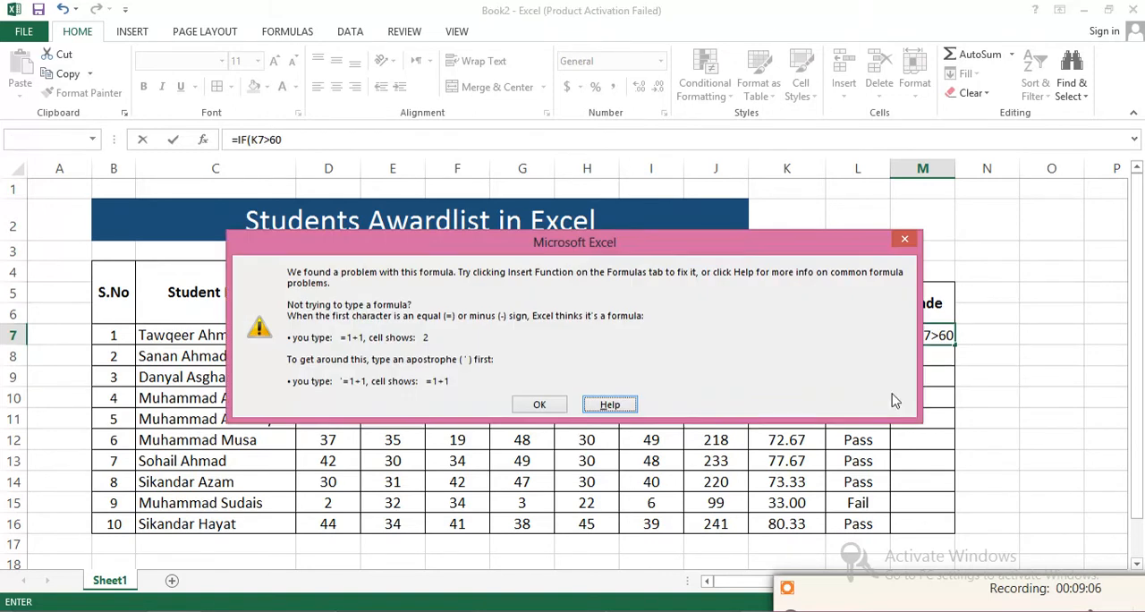
pyautogui.click(906, 240)
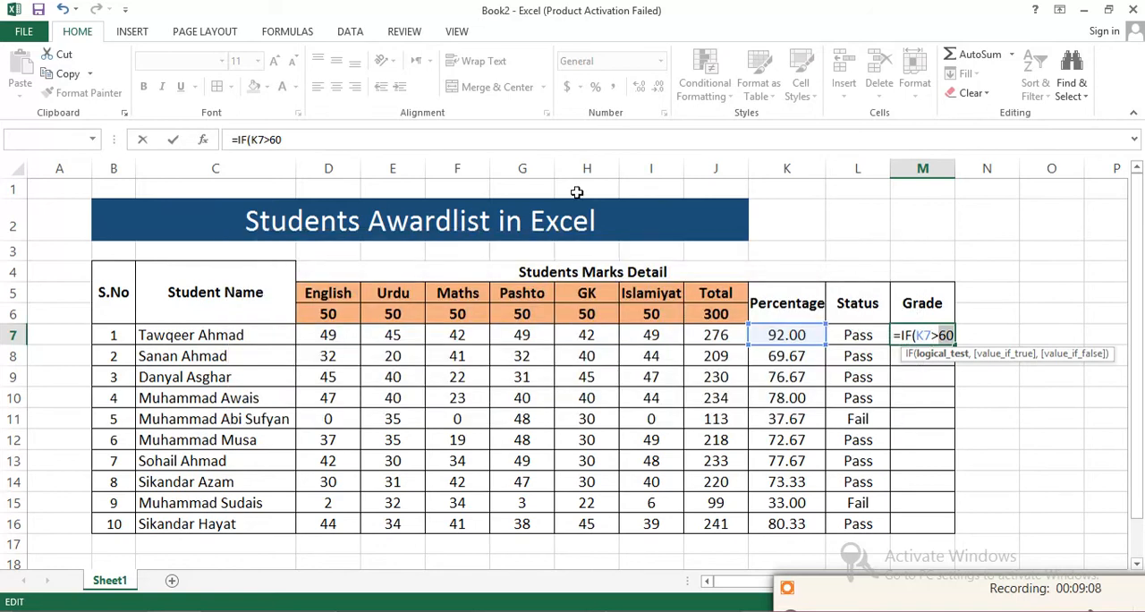
# - Change the M7 formula's condition to K7>=60 and enter "B" as its value if true
pyautogui.click(270, 140)
pyautogui.write('=60,')
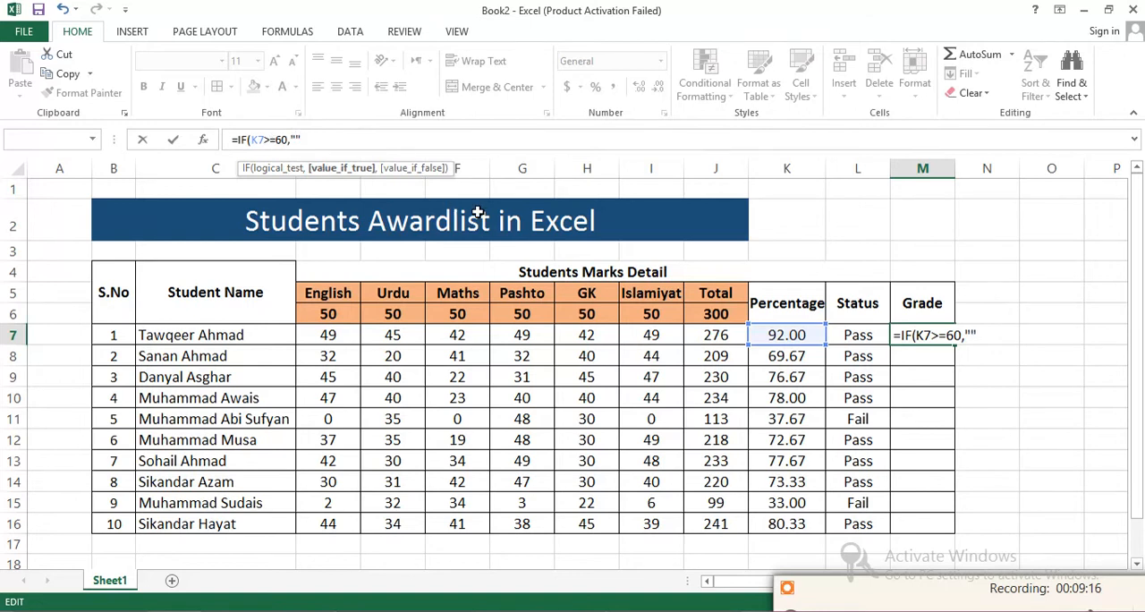
pyautogui.write('B",')
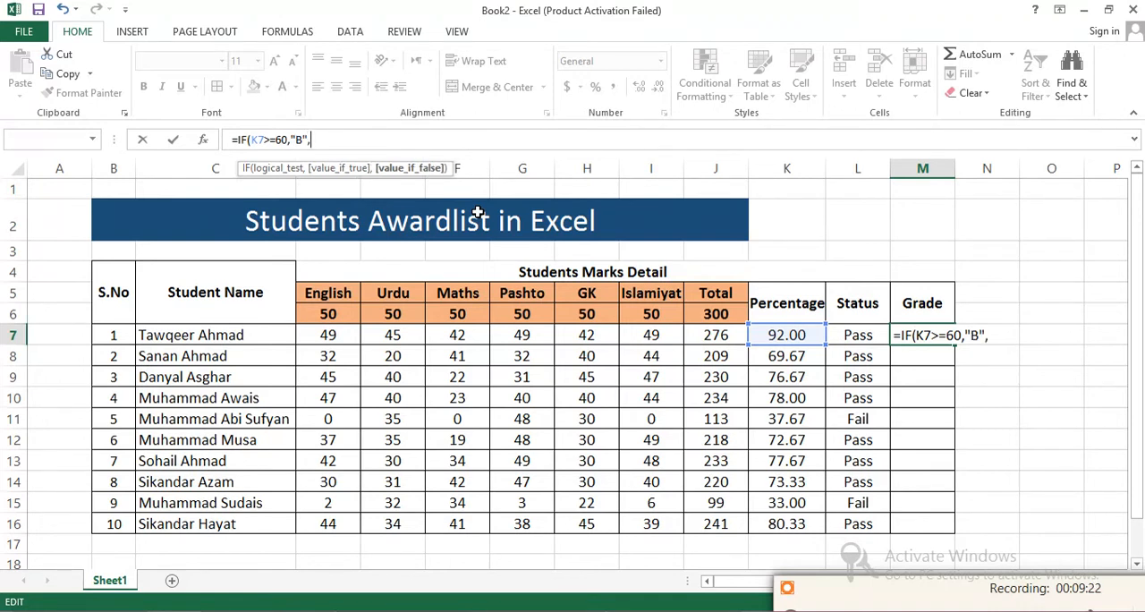
pyautogui.write('IF(')
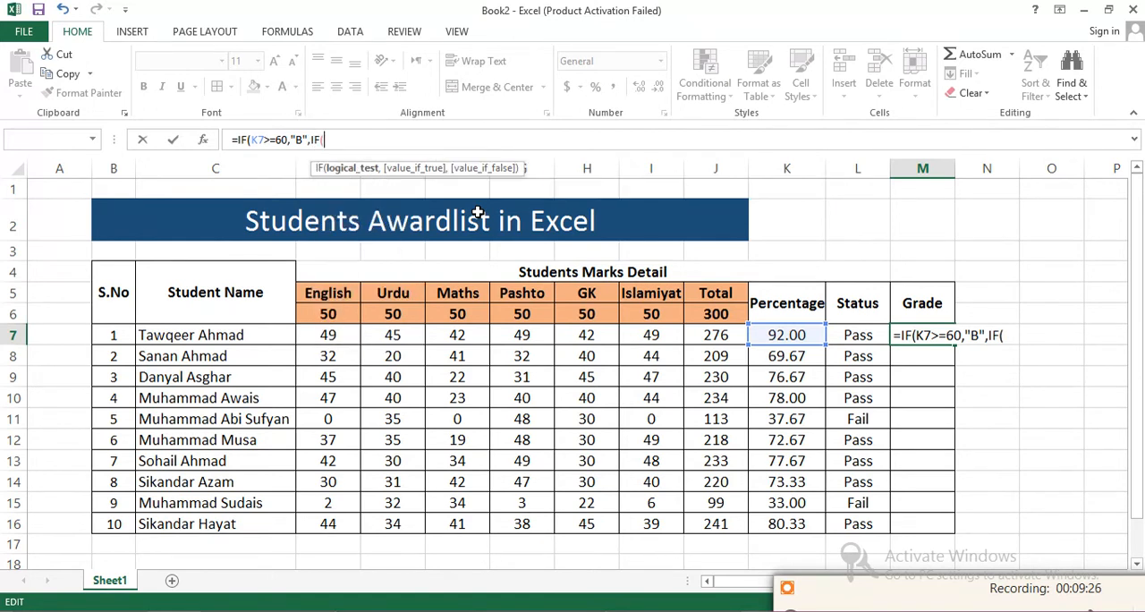
pyautogui.write('K7>=')
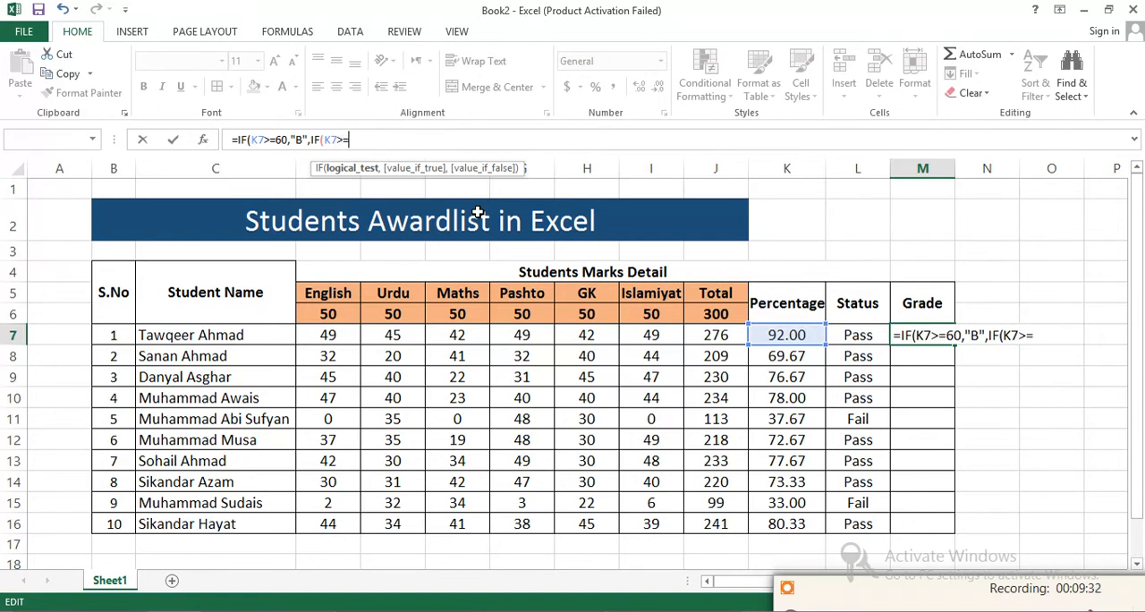
# - Nest a second IF in the M7 formula that returns "A" when K7>=70
pyautogui.write('70,')
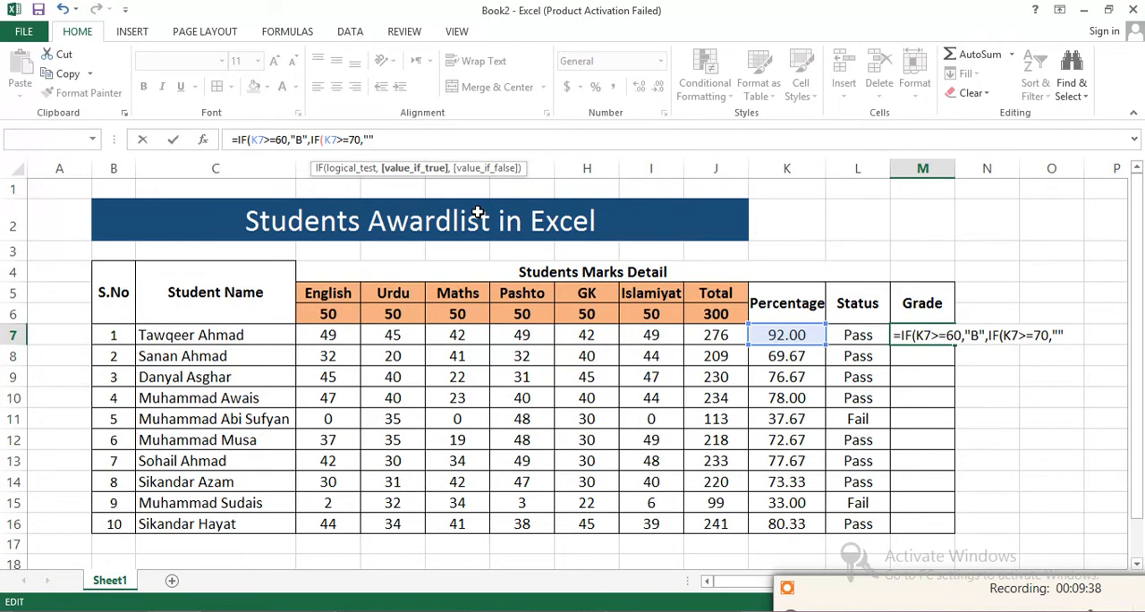
pyautogui.write('A')
pyautogui.write(',IF')
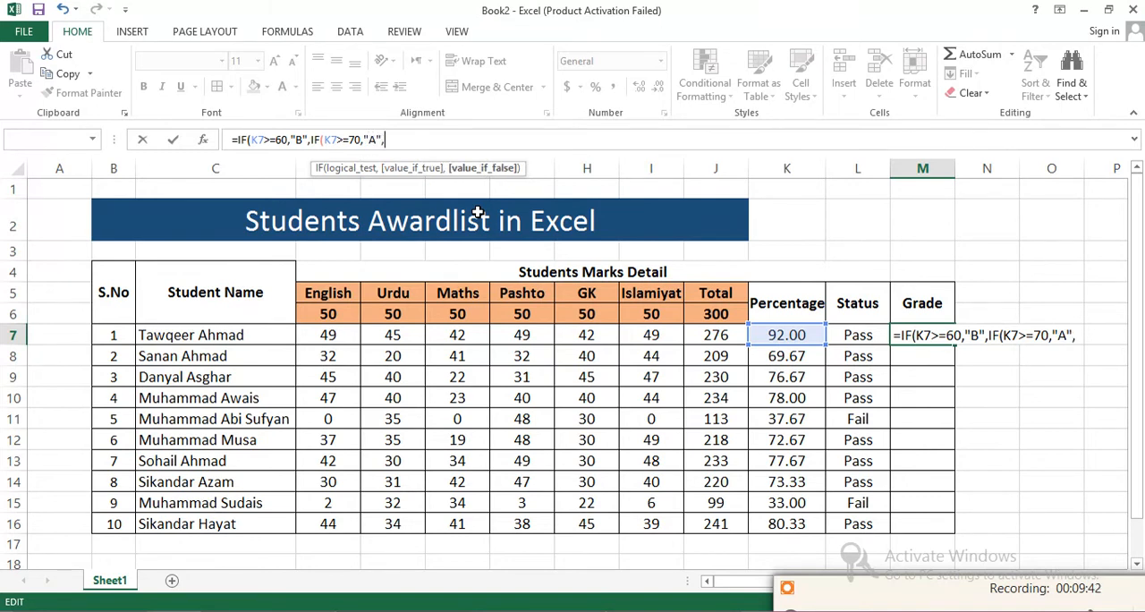
pyautogui.write('(K')
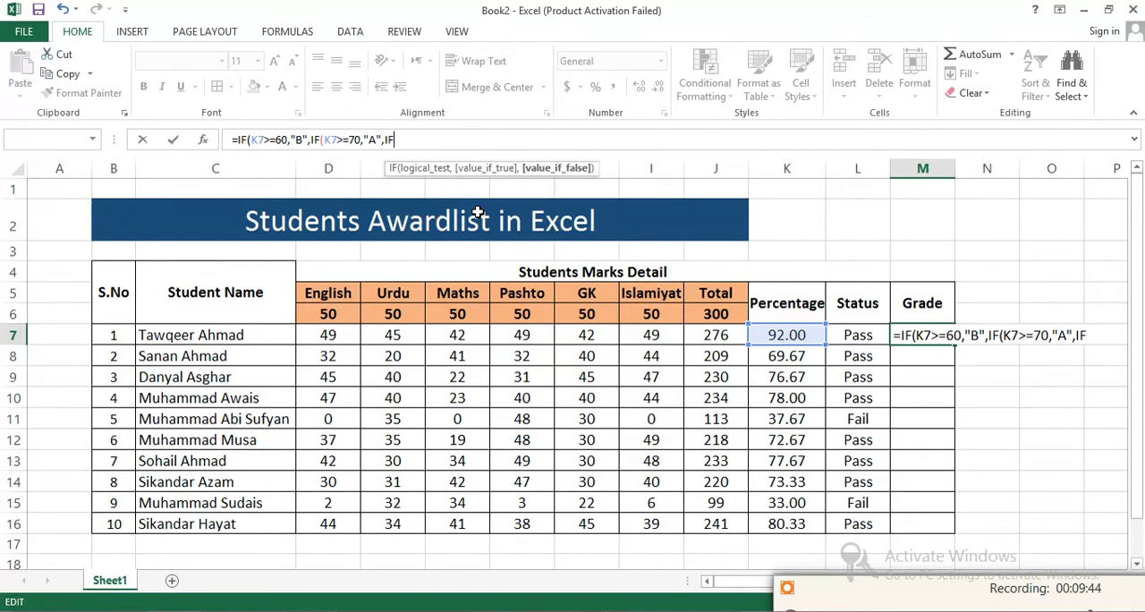
pyautogui.write('7')
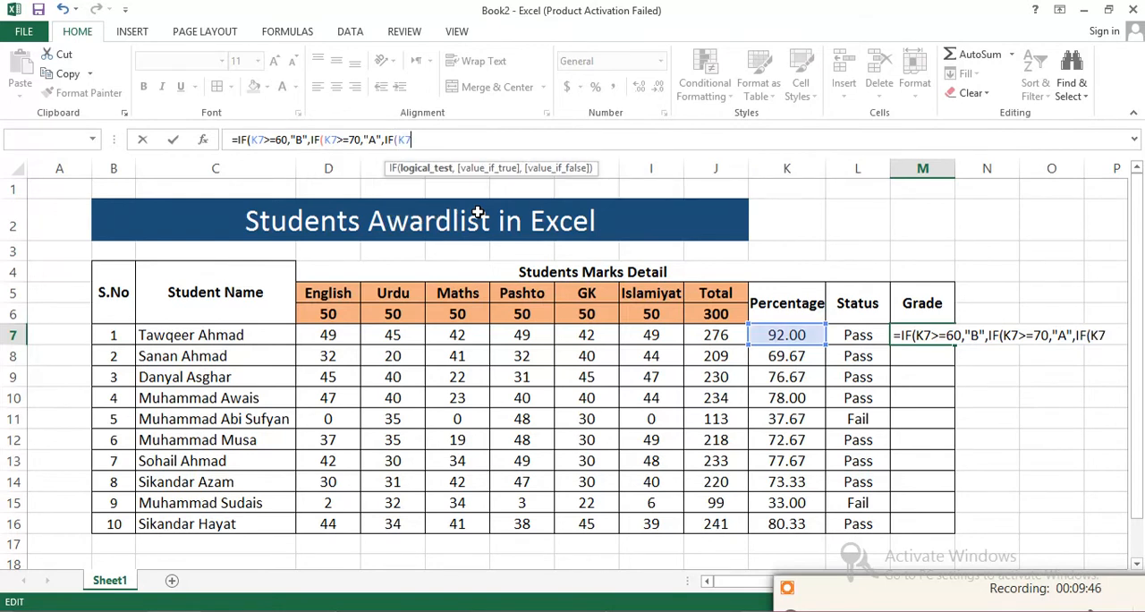
pyautogui.write('>=80,')
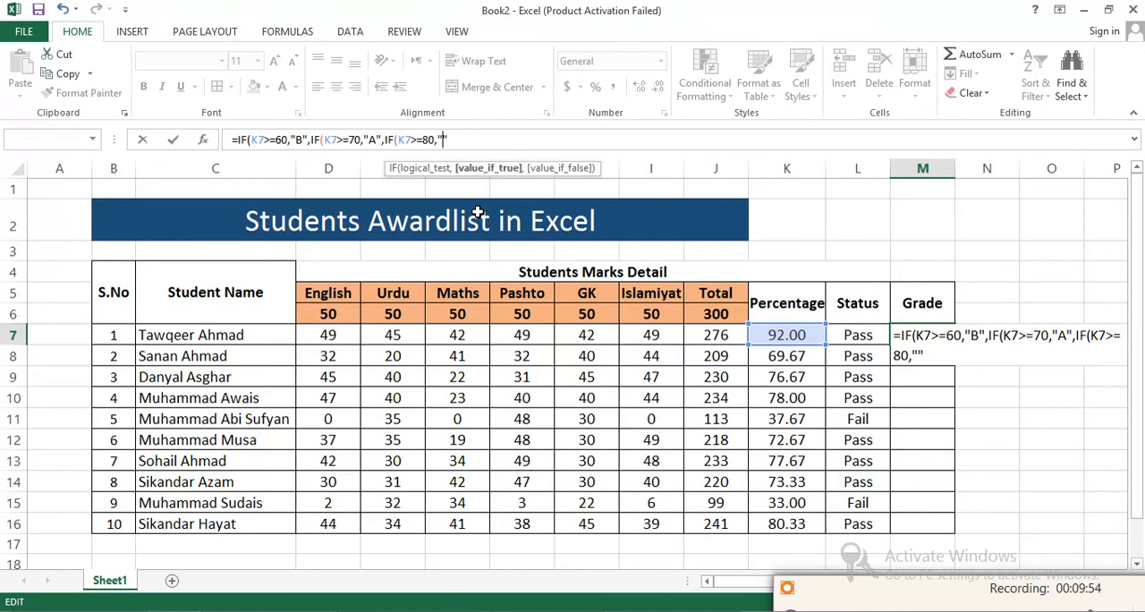
pyautogui.write('""AA')
# - Nest a third IF in the M7 formula that returns "A-1" when K7>=80
pyautogui.press('BackSpace')
pyautogui.write('-1",')
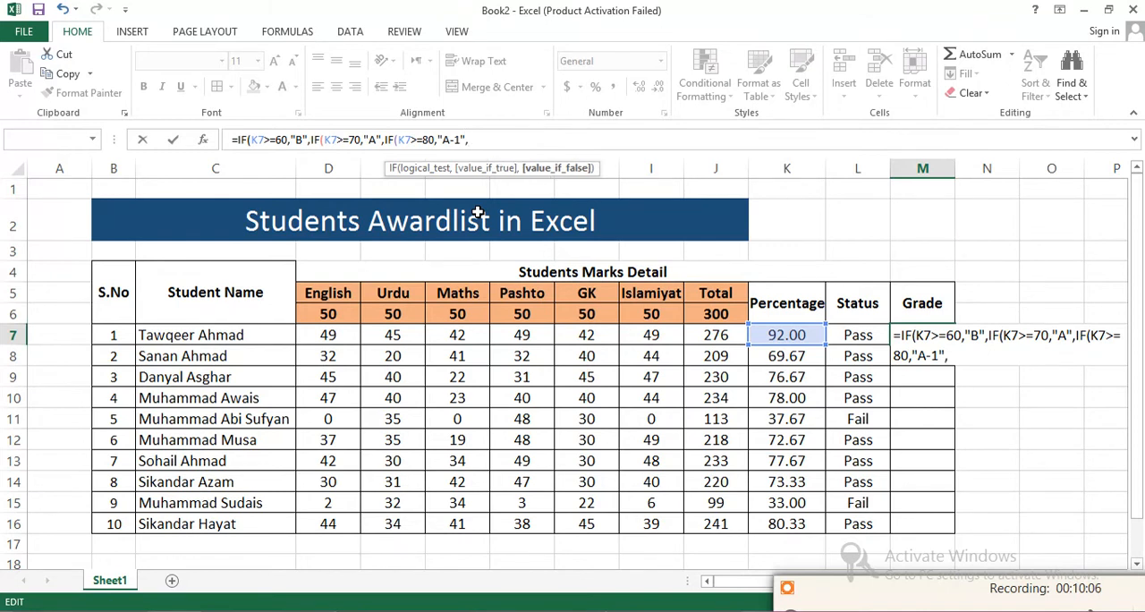
pyautogui.write('If(')
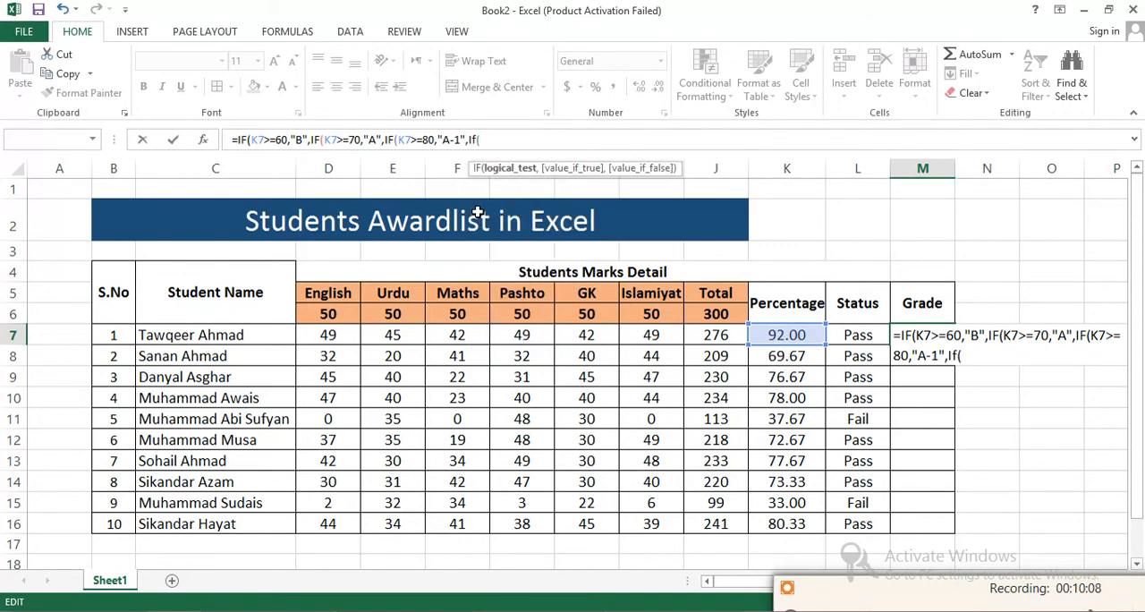
# - Nest a fourth IF returning "AA" when K7>=90, close all the parentheses and enter the M7 formula
pyautogui.write('K7>=90')
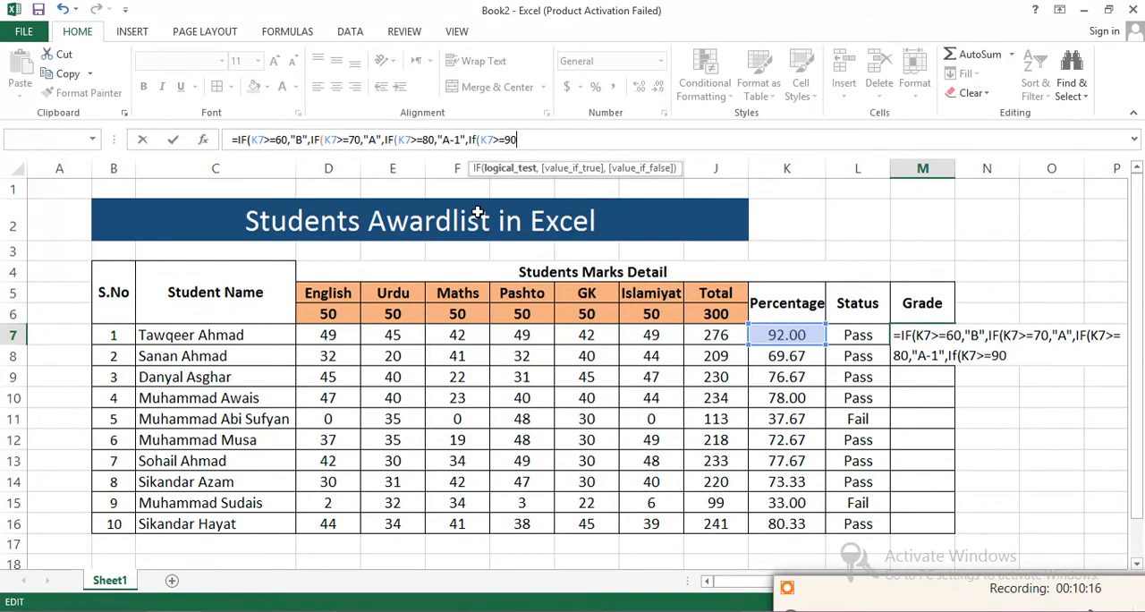
pyautogui.write(',""')
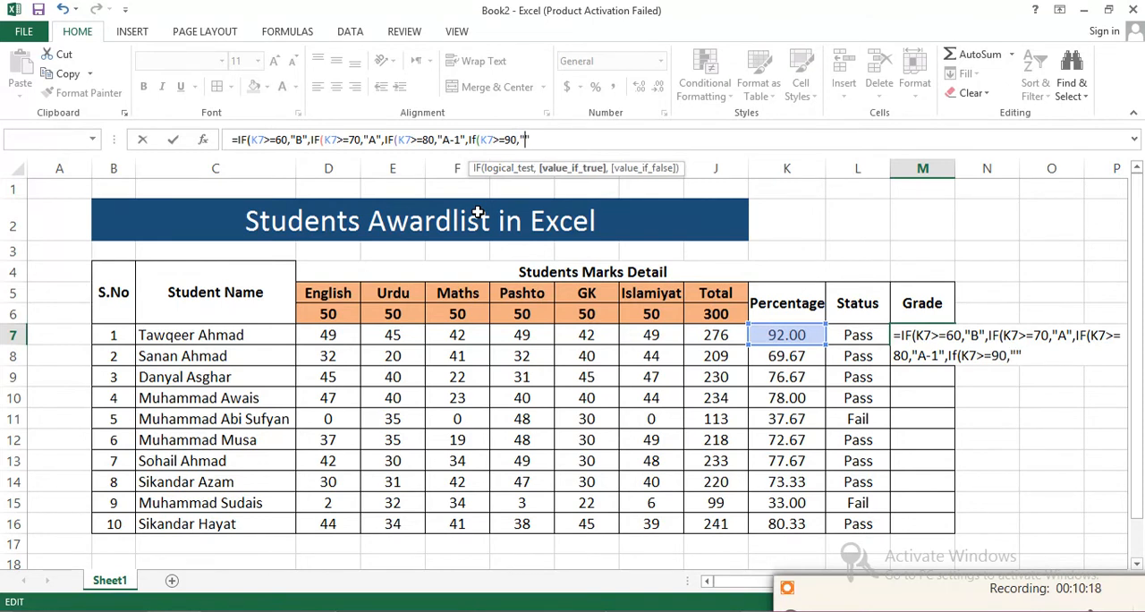
pyautogui.write('AA')
pyautogui.write('))))')
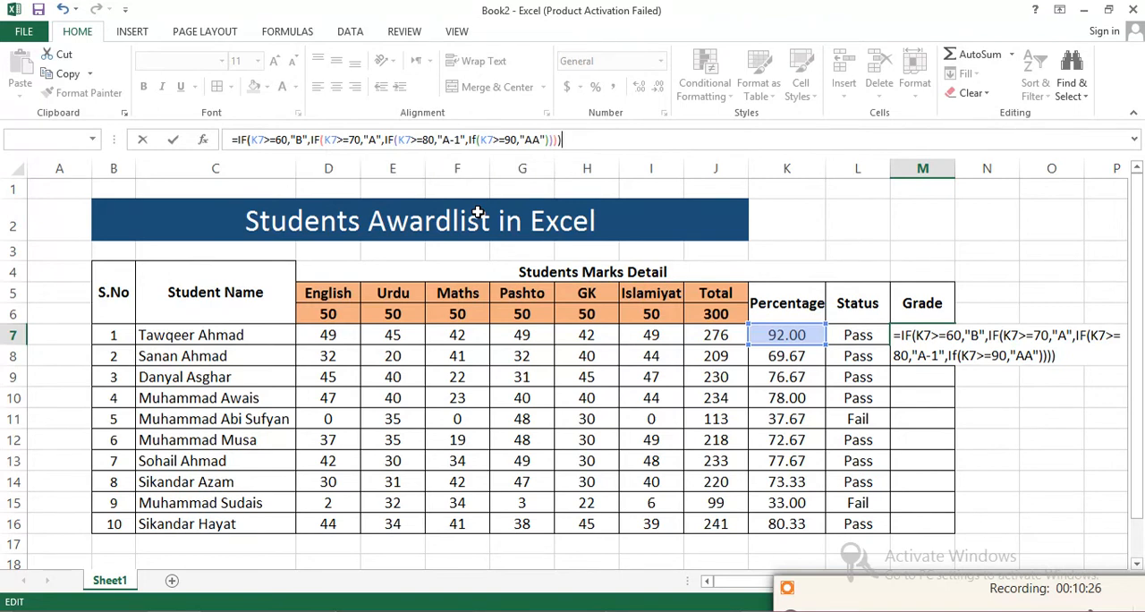
pyautogui.press('Return')
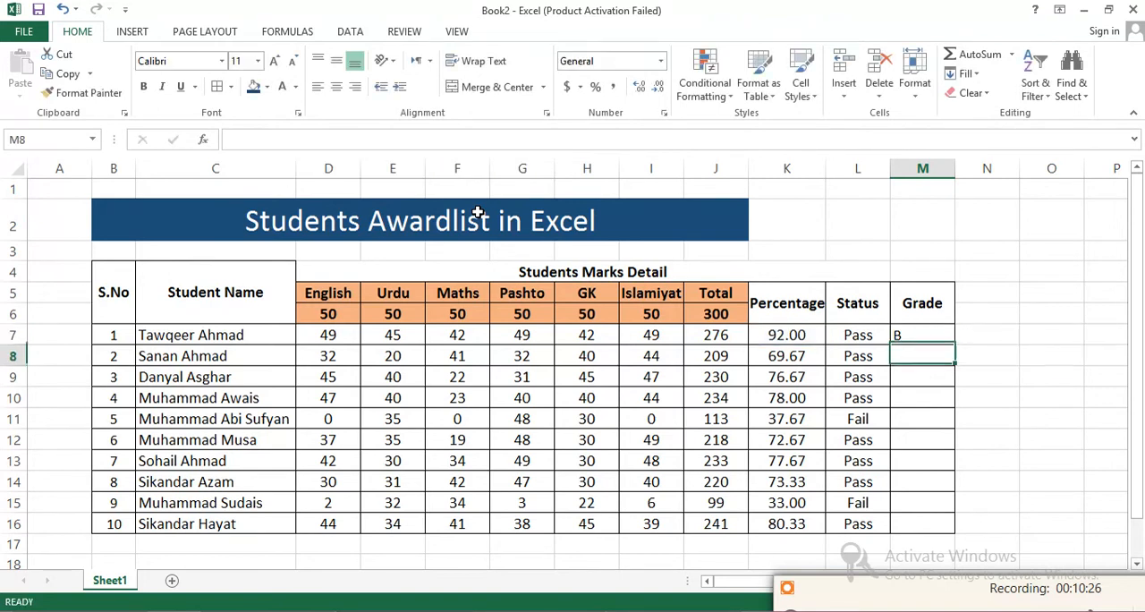
# - Edit the M7 formula so the first IF tests K7>=90 and the second tests K7>=80
pyautogui.click(905, 335)
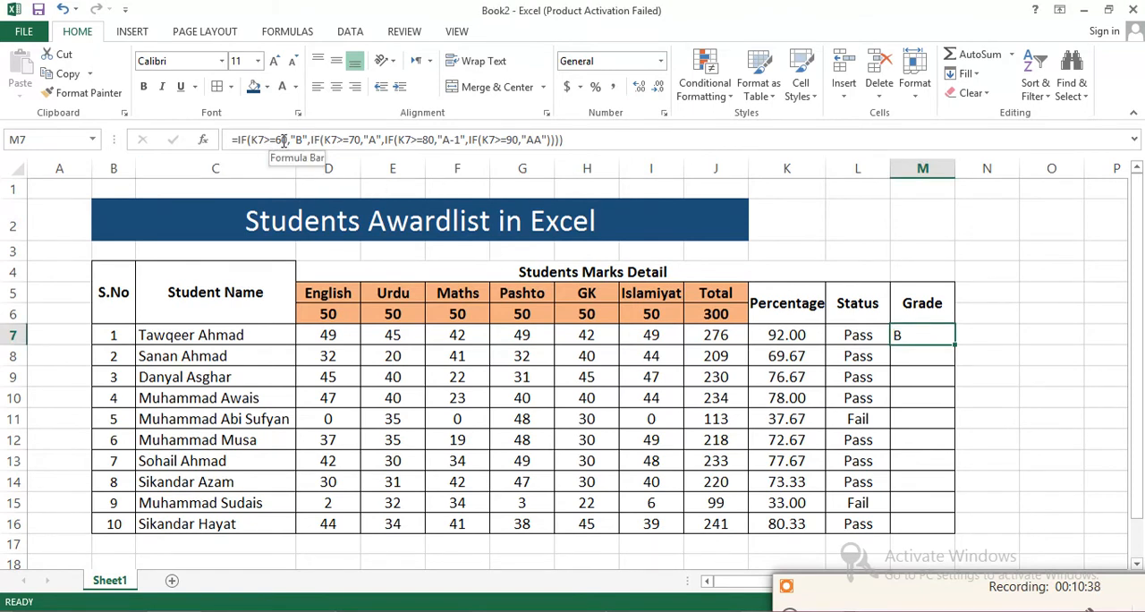
pyautogui.click(282, 139)
pyautogui.press('BackSpace')
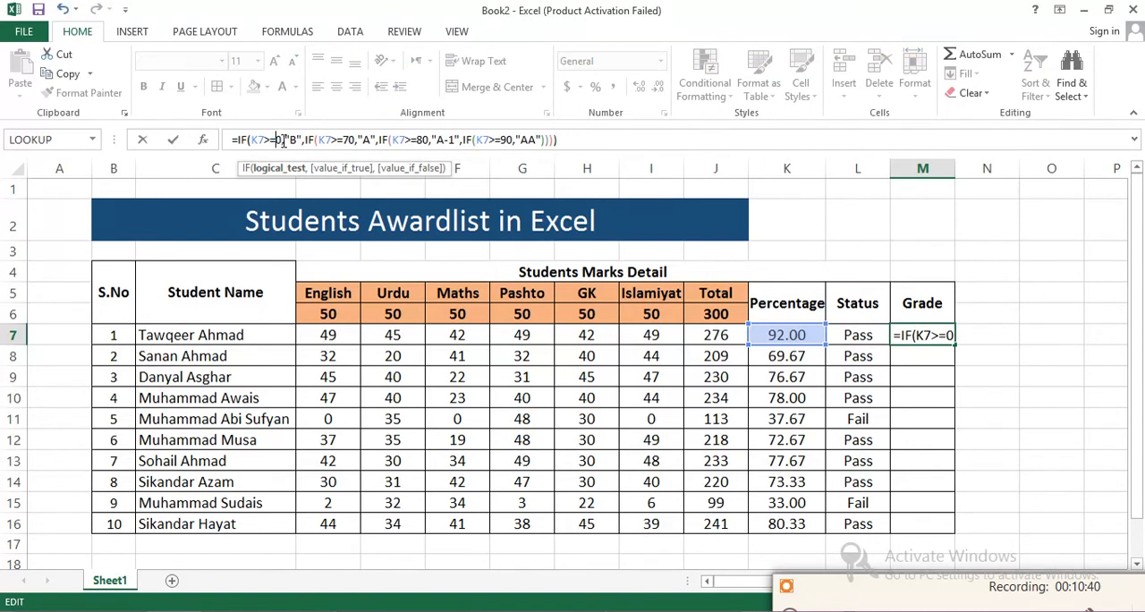
pyautogui.write('9')
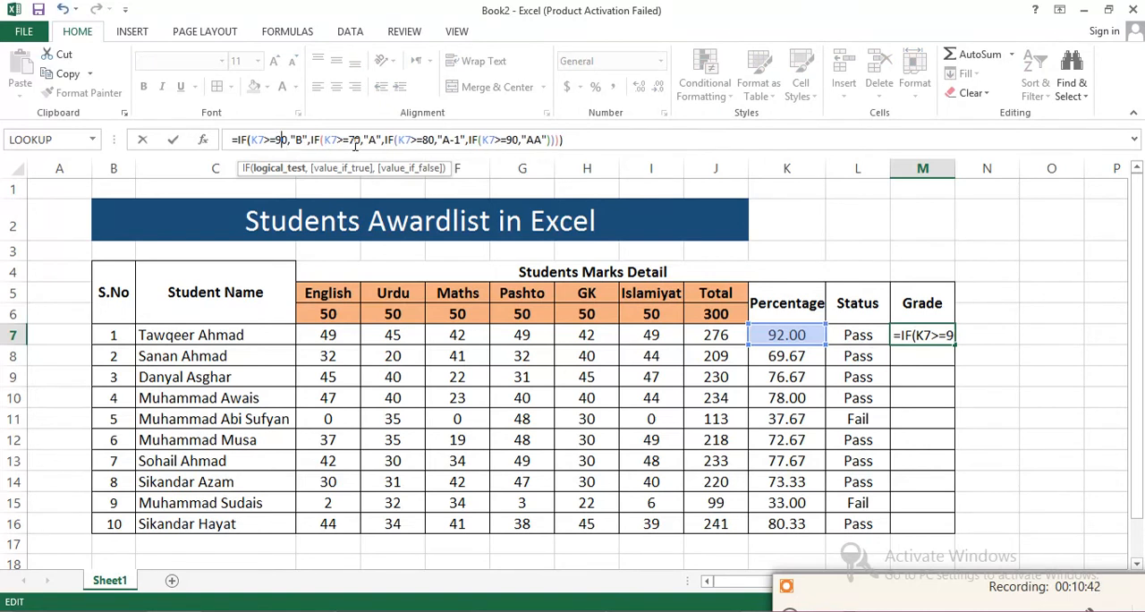
pyautogui.click(355, 141)
pyautogui.press('BackSpace')
pyautogui.write('8')
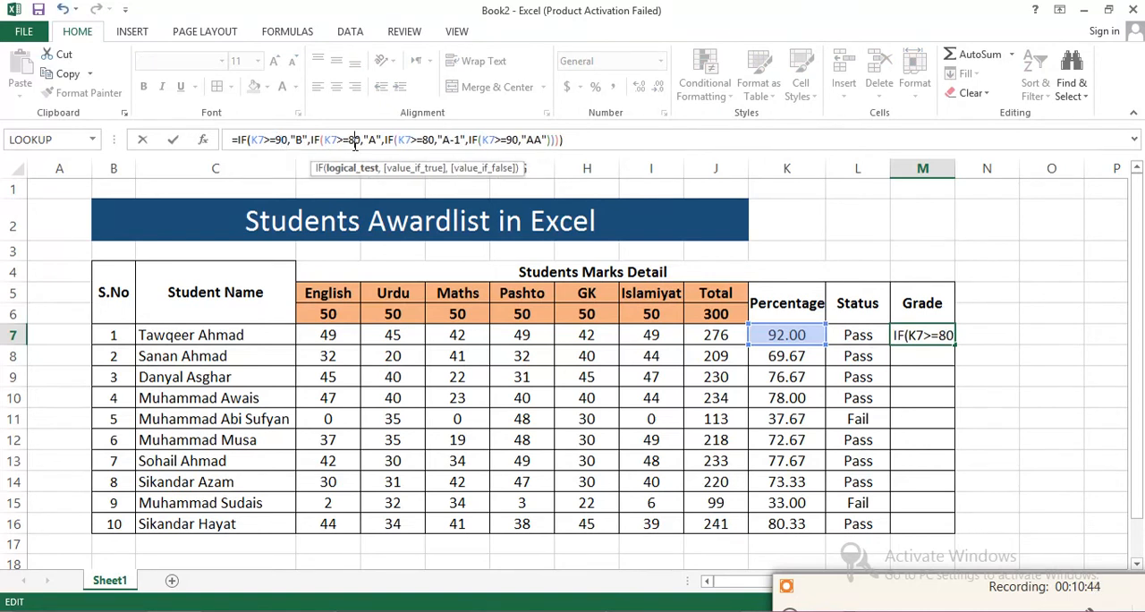
# - Change the third IF's threshold in the M7 formula to 70 and the fourth's to 60
pyautogui.press('Right')
pyautogui.press('Right')
pyautogui.press('Right')
pyautogui.press('Right')
pyautogui.press('Right')
pyautogui.press('Right')
pyautogui.press('Right')
pyautogui.press('Right')
pyautogui.press('Right')
pyautogui.press('Right')
pyautogui.press('Right')
pyautogui.press('Right')
pyautogui.press('Right')
pyautogui.press('Right')
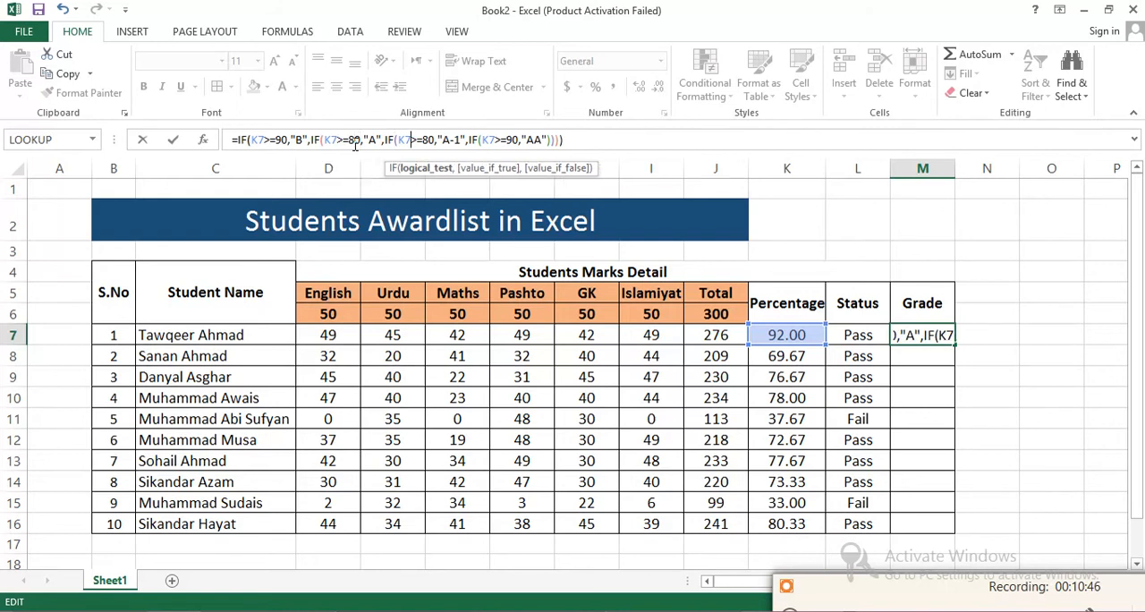
pyautogui.press('Delete')
pyautogui.write('7')
pyautogui.click(513, 141)
pyautogui.press('BackSpace')
pyautogui.write('7')
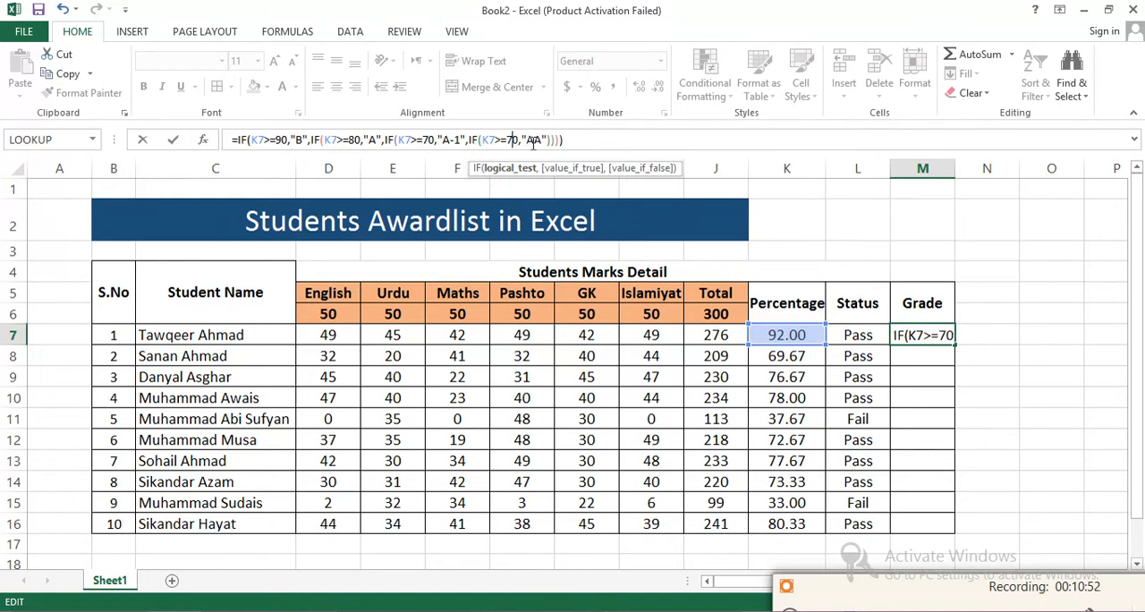
pyautogui.press('BackSpace')
pyautogui.write('6')
# - Set the M7 formula's grades to "AA" for K7>=90 and "A-1" for K7>=80
pyautogui.click(300, 139)
pyautogui.press('BackSpace')
pyautogui.write('AA')
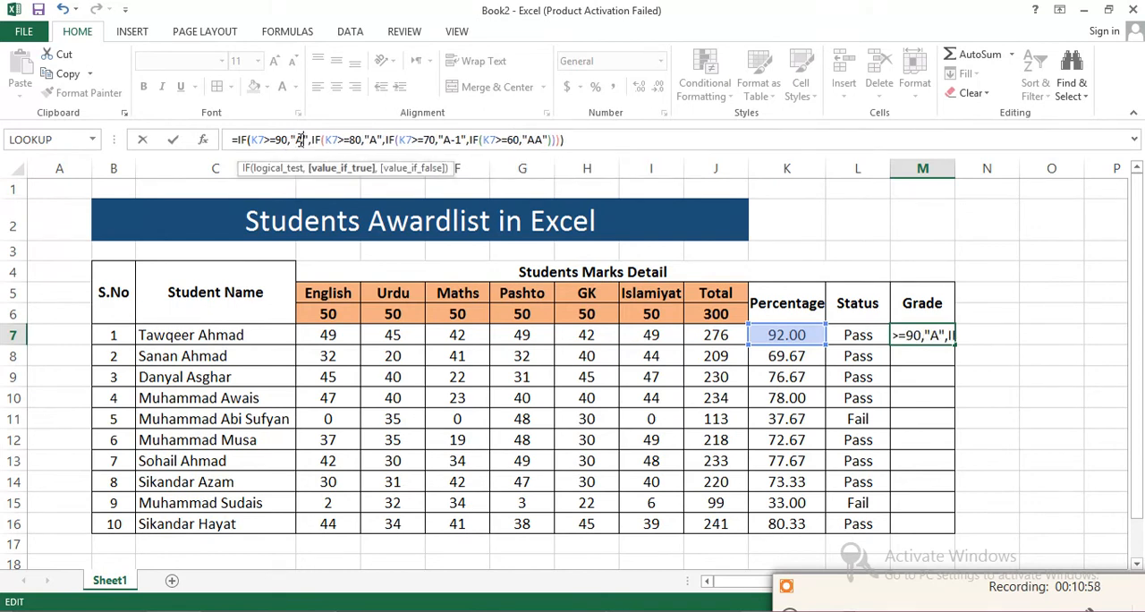
pyautogui.press('Right')
pyautogui.press('Right')
pyautogui.press('Right')
pyautogui.press('Right')
pyautogui.press('Right')
pyautogui.press('Right')
pyautogui.press('Right')
pyautogui.press('Right')
pyautogui.press('Right')
pyautogui.press('Right')
pyautogui.press('Right')
pyautogui.press('Right')
pyautogui.press('Right')
pyautogui.press('Right')
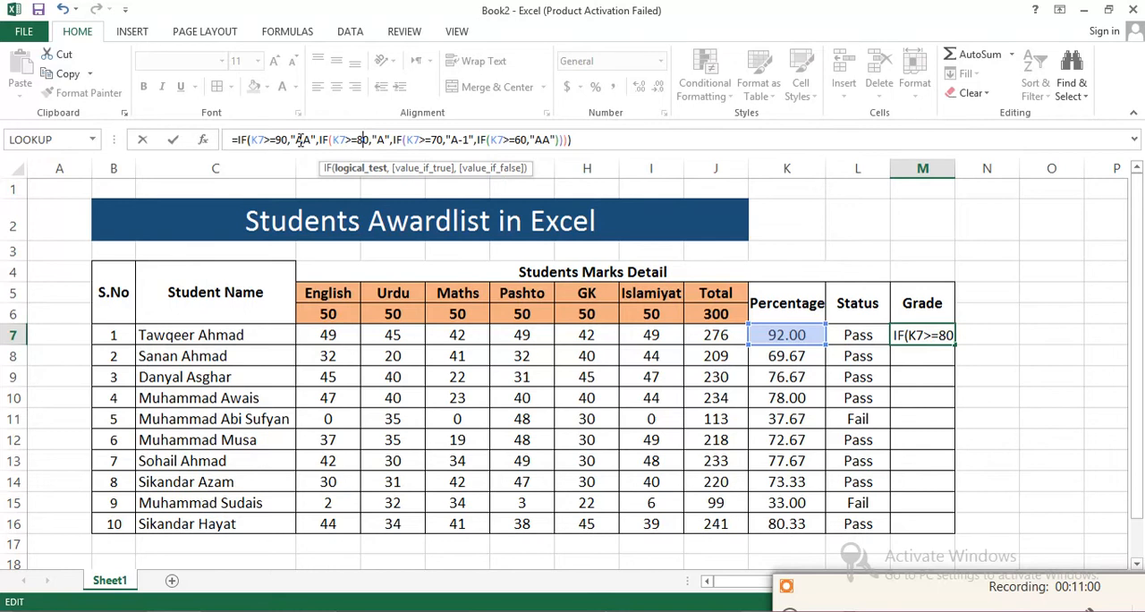
pyautogui.write('-1')
# - Set the grades to "A" for K7>=70 and "B" for K7>=60, and enter the corrected M7 formula
pyautogui.press('Right')
pyautogui.press('Right')
pyautogui.press('Right')
pyautogui.press('Right')
pyautogui.press('Right')
pyautogui.press('Right')
pyautogui.press('Right')
pyautogui.press('Right')
pyautogui.press('Right')
pyautogui.press('Right')
pyautogui.press('Right')
pyautogui.press('Right')
pyautogui.press('Right')
pyautogui.press('Right')
pyautogui.press('Right')
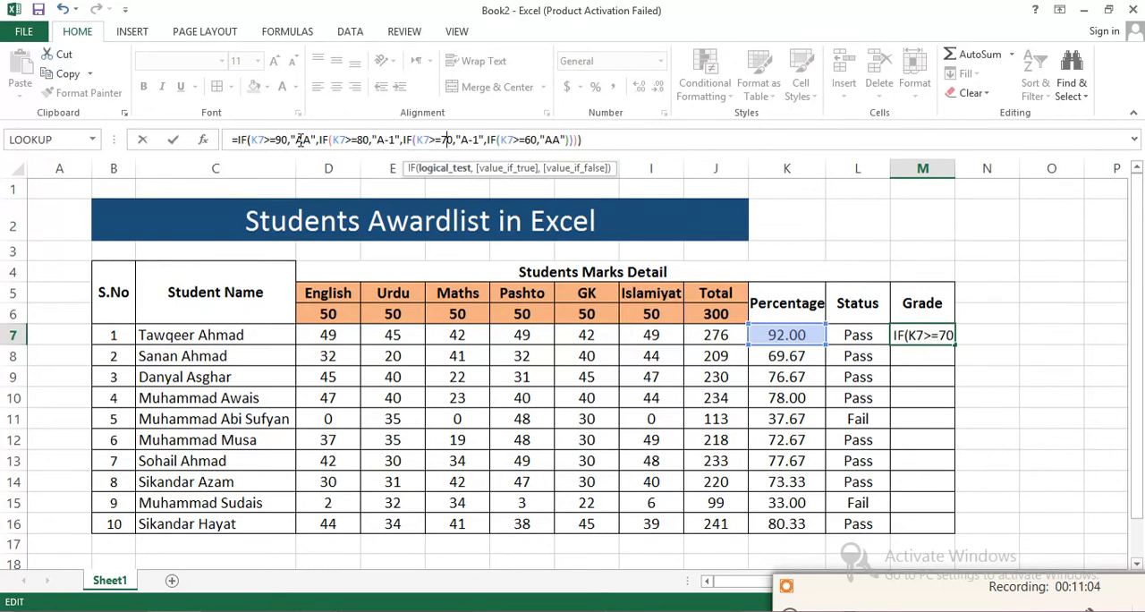
pyautogui.press('BackSpace')
pyautogui.press('BackSpace')
pyautogui.press('Right')
pyautogui.press('Right')
pyautogui.press('Right')
pyautogui.press('Right')
pyautogui.press('Right')
pyautogui.press('Right')
pyautogui.press('Right')
pyautogui.press('Right')
pyautogui.press('Right')
pyautogui.press('Right')
pyautogui.press('Right')
pyautogui.press('Right')
pyautogui.press('Right')
pyautogui.press('Right')
pyautogui.press('Right')
pyautogui.press('BackSpace')
pyautogui.press('BackSpace')
pyautogui.write('B')
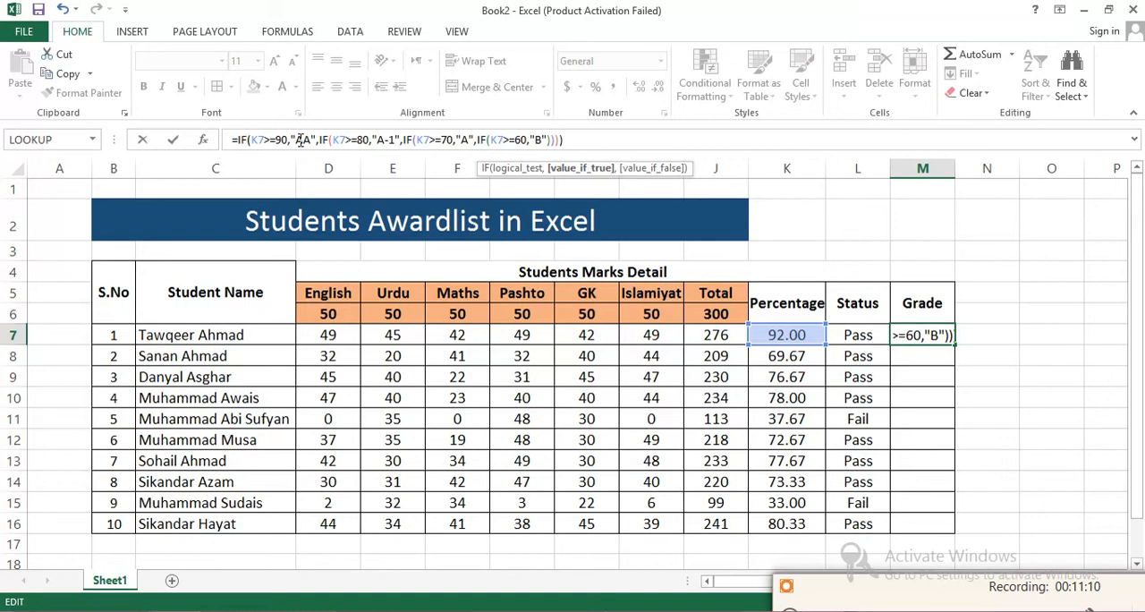
pyautogui.press('Return')
# - Center the Grade cells M7:M16 horizontally and middle-align them vertically
pyautogui.click(913, 333)
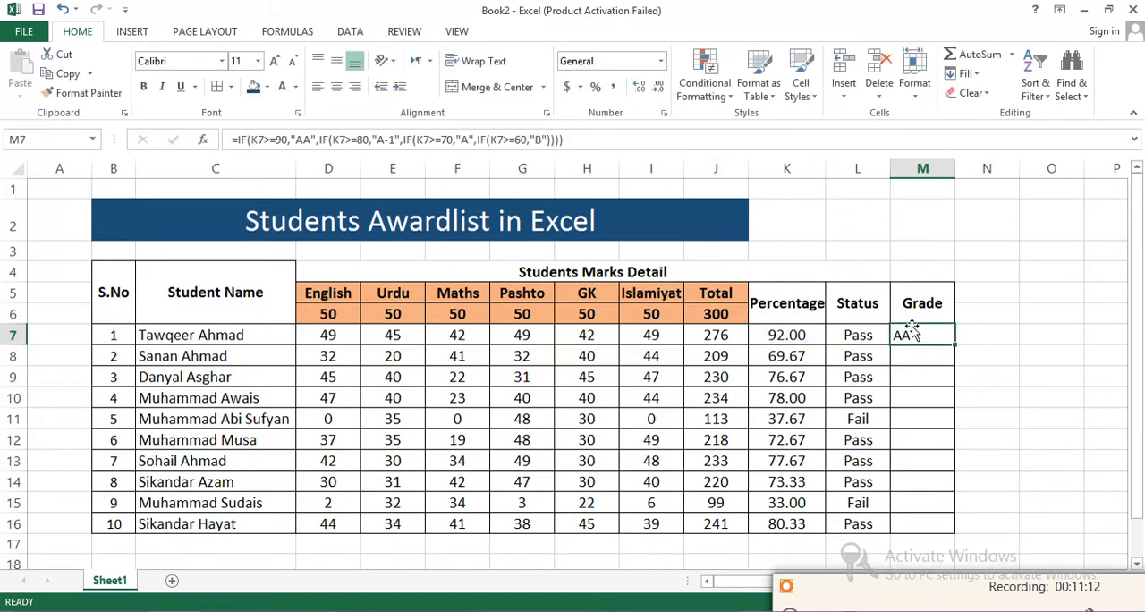
pyautogui.moveTo(913, 333); pyautogui.dragTo(933, 526)
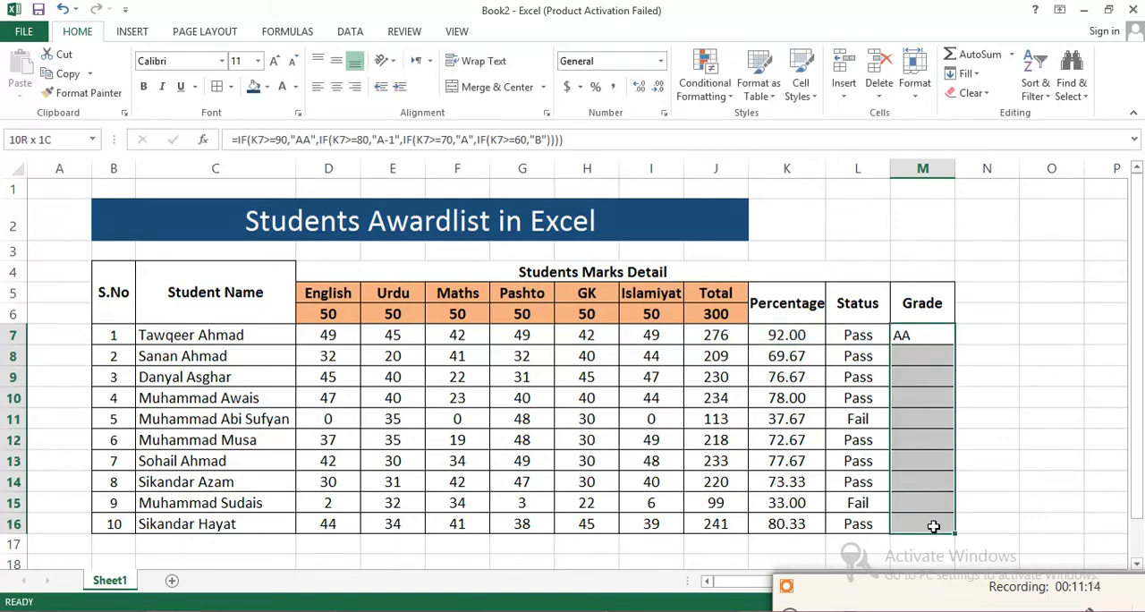
pyautogui.click(337, 86)
pyautogui.click(336, 60)
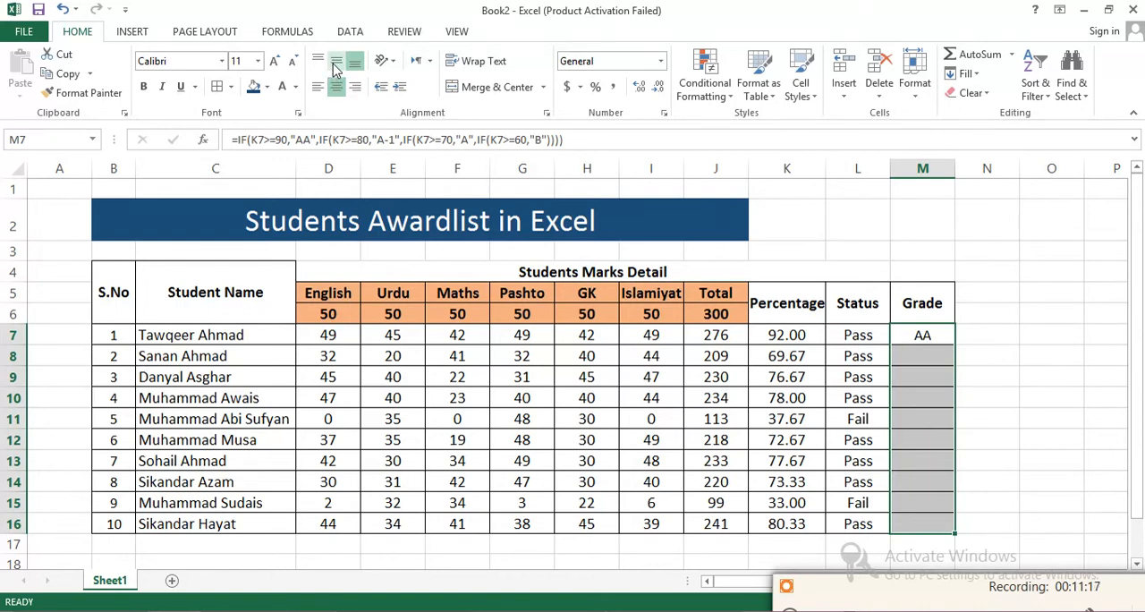
# - Fill the M7 grade formula down through M16
pyautogui.click(979, 334)
pyautogui.click(925, 333)
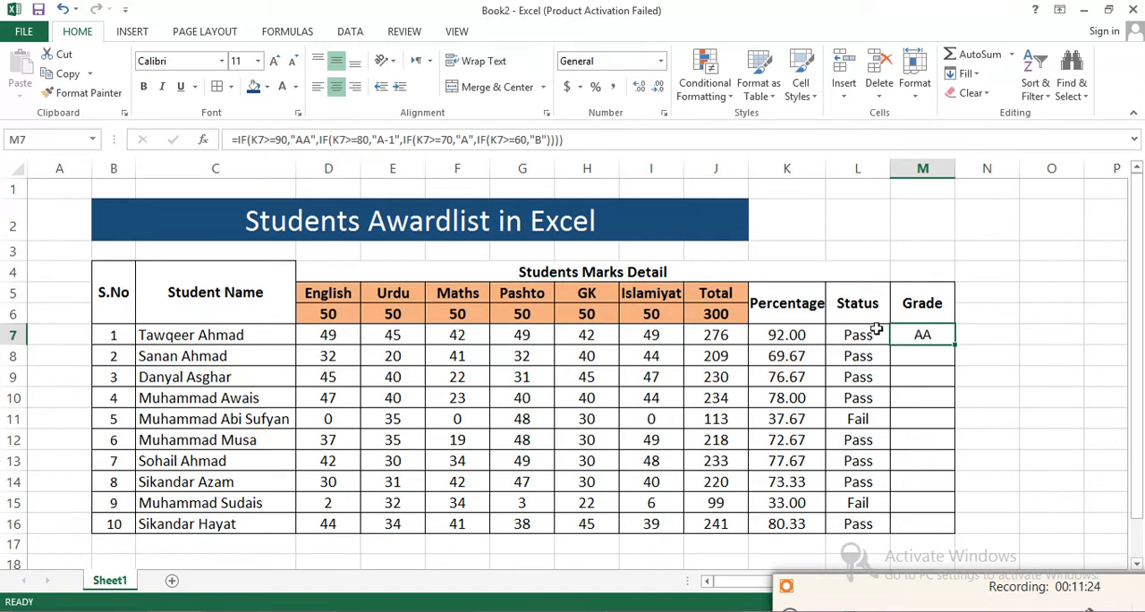
pyautogui.moveTo(955, 346); pyautogui.dragTo(956, 531)
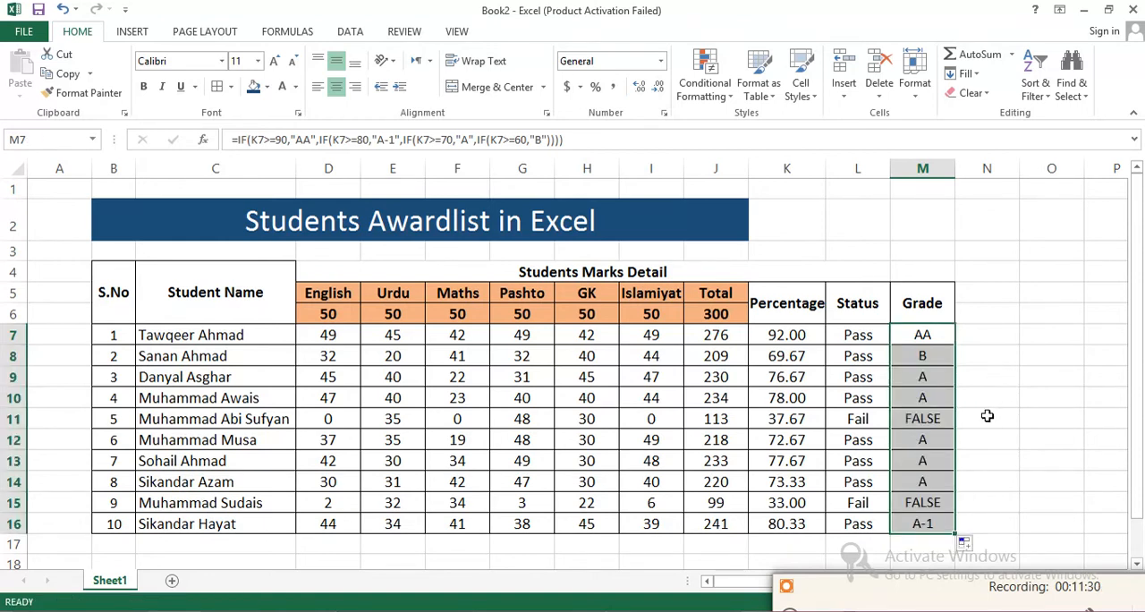
# - Examine the Grade formulas in M11 and M15, the rows with a Fail status, leaving the M15 formula as it is
pyautogui.click(932, 503)
pyautogui.click(863, 418)
pyautogui.click(907, 420)
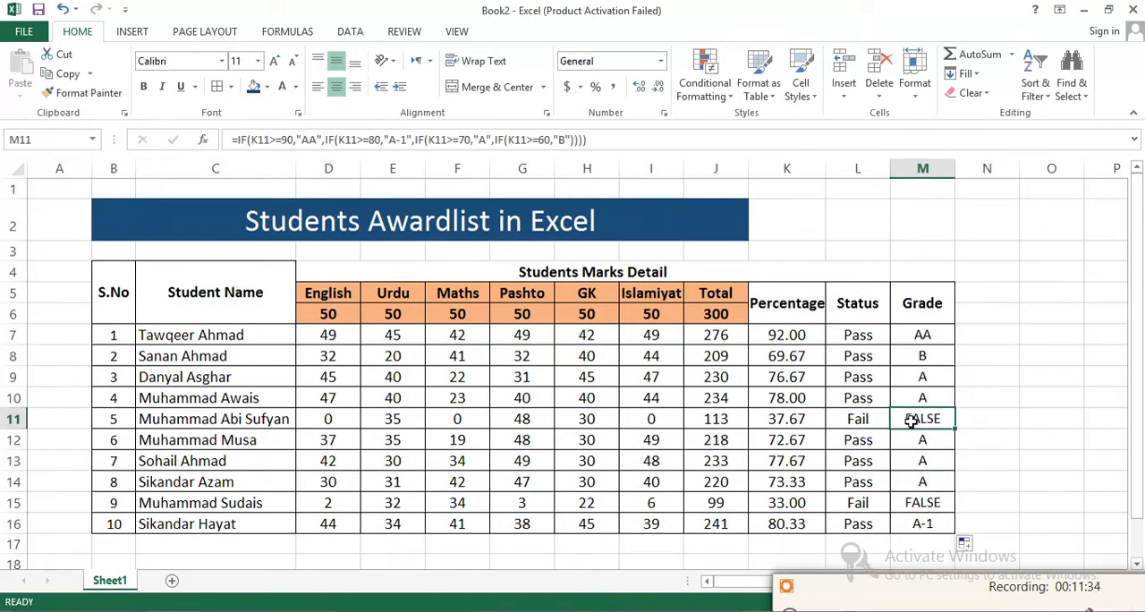
pyautogui.click(919, 501)
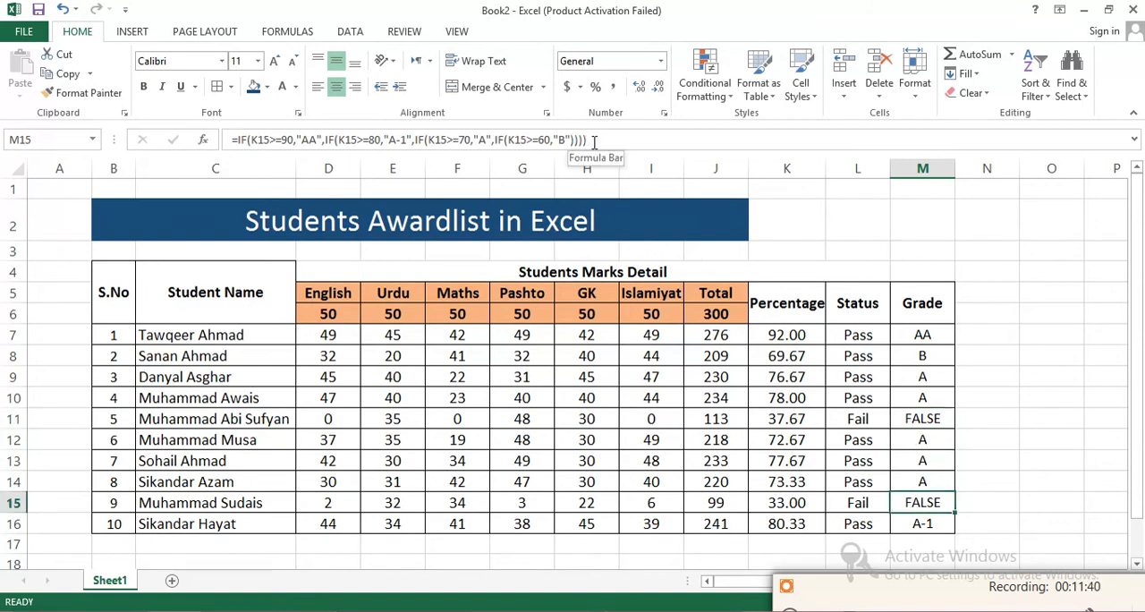
pyautogui.moveTo(588, 141); pyautogui.dragTo(364, 126)
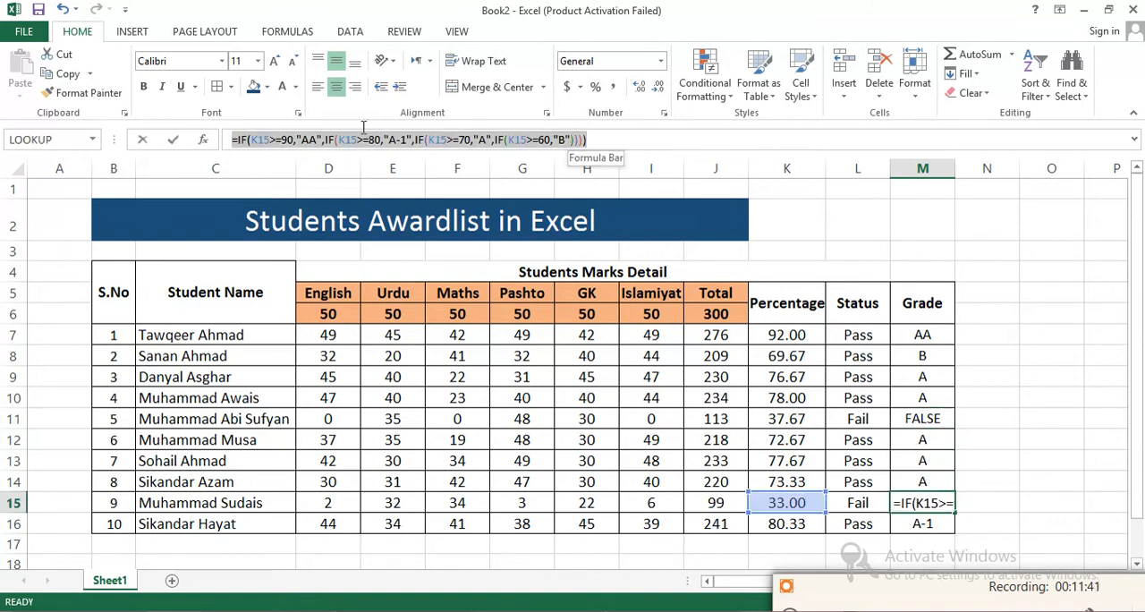
pyautogui.write('=')
pyautogui.click(998, 477)
pyautogui.hotkey('ctrl', 'z')
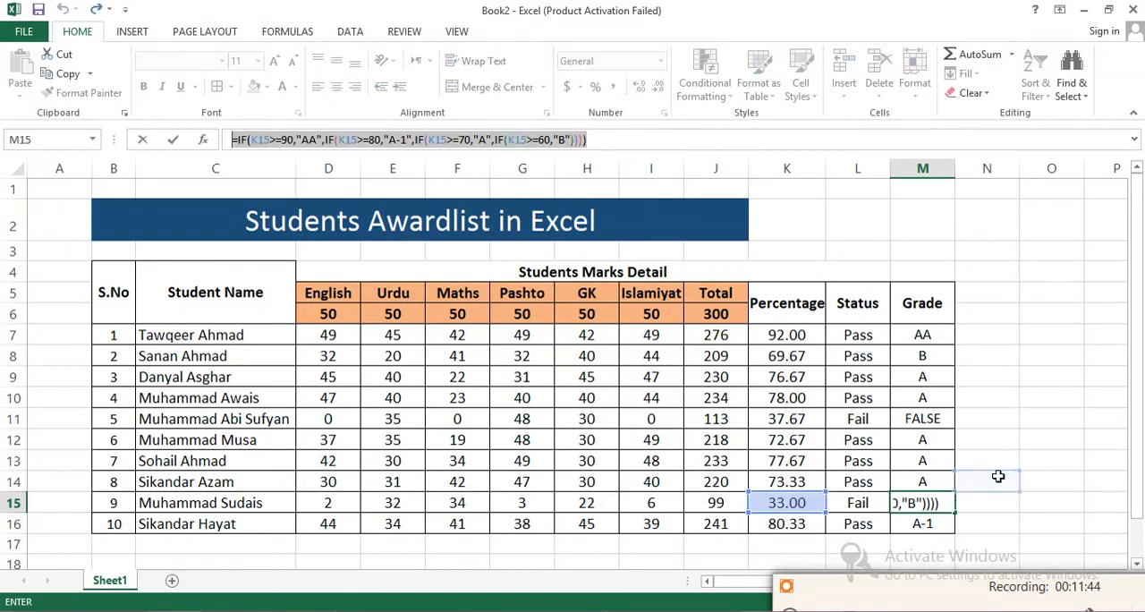
pyautogui.press('Return')
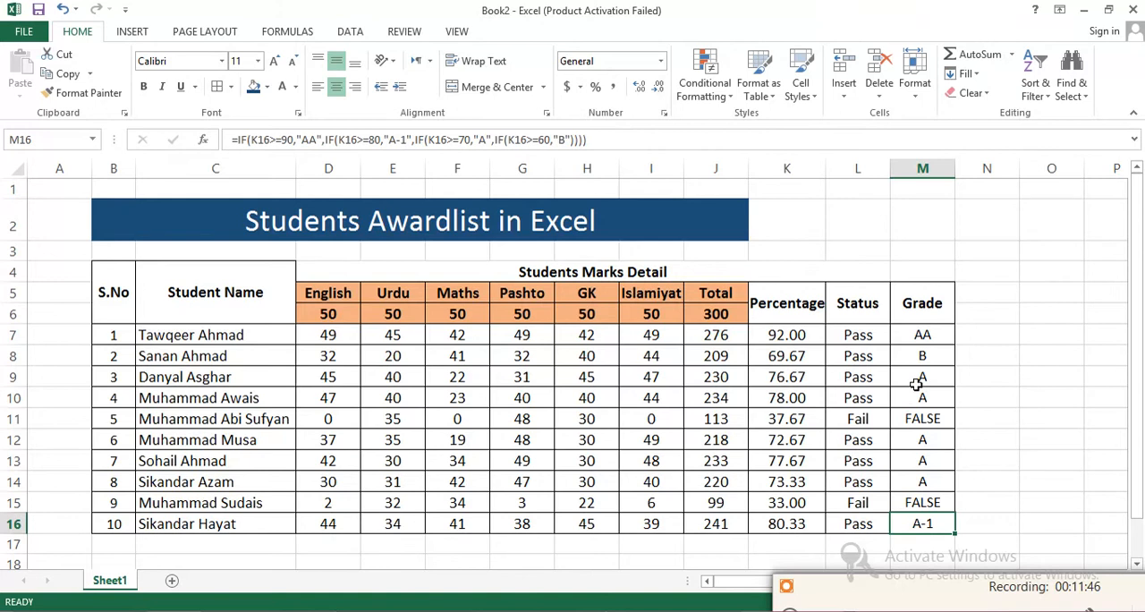
# - Insert a copy of the IF(K7>=60,"B") condition after the last condition of the M7 grade formula, separated by a single comma
pyautogui.moveTo(931, 336); pyautogui.dragTo(926, 526)
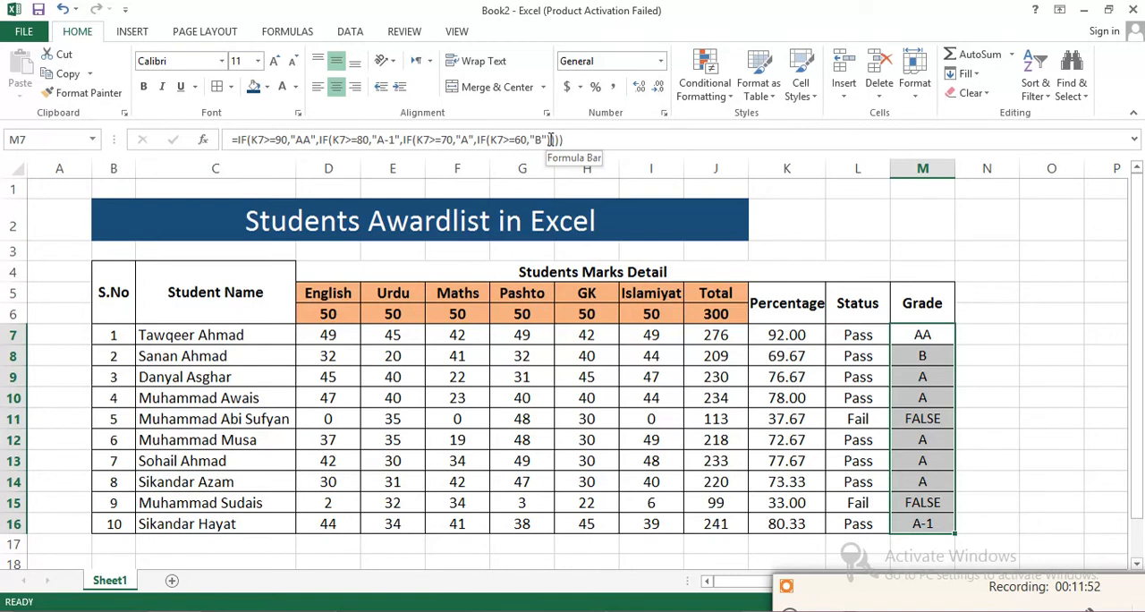
pyautogui.moveTo(547, 140); pyautogui.dragTo(476, 149)
pyautogui.hotkey('ctrl', 'c')
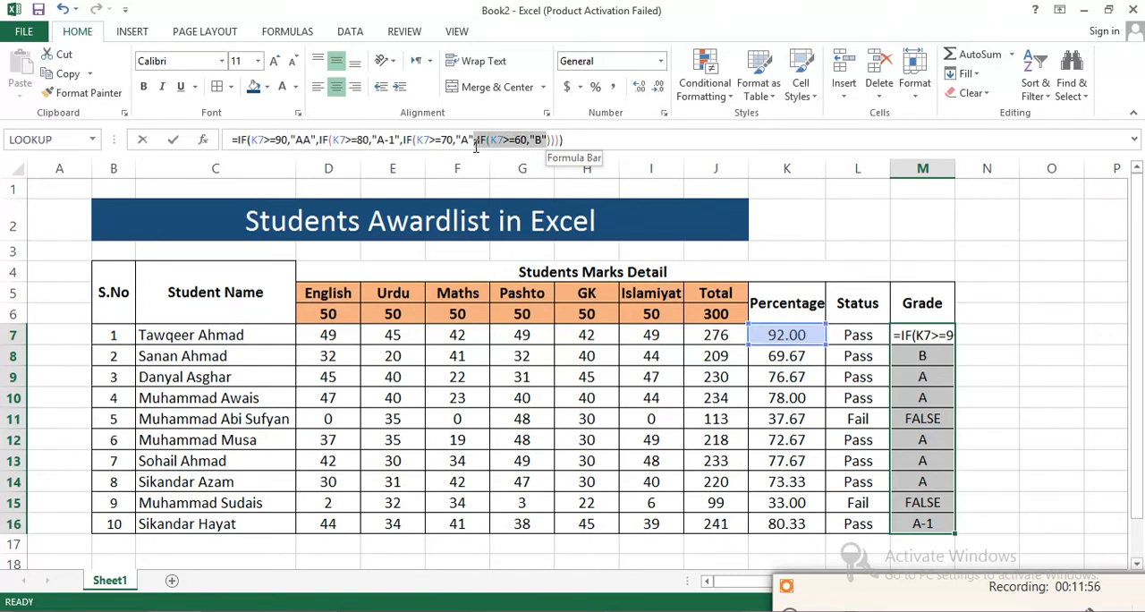
pyautogui.click(476, 143)
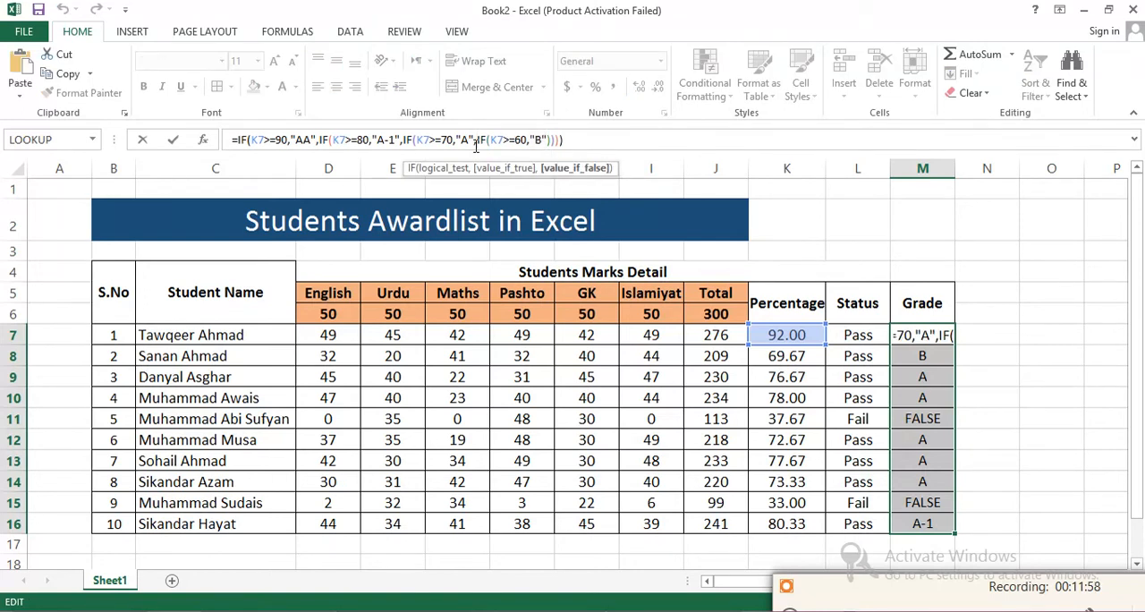
pyautogui.click(546, 140)
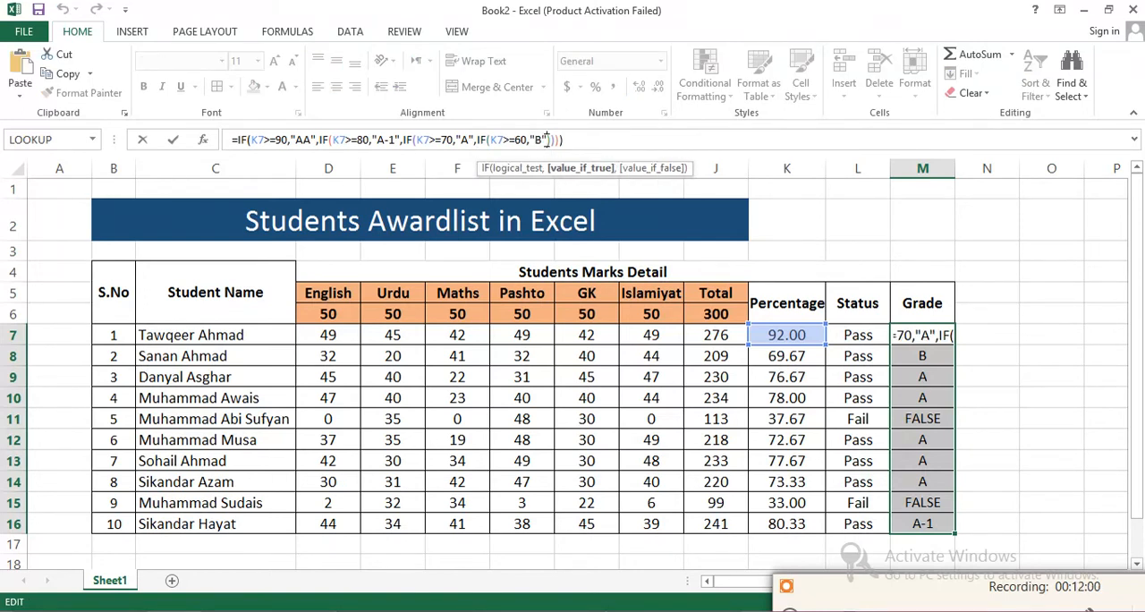
pyautogui.write(',,')
pyautogui.hotkey('ctrl', 'v')
pyautogui.click(561, 143)
pyautogui.press('BackSpace')
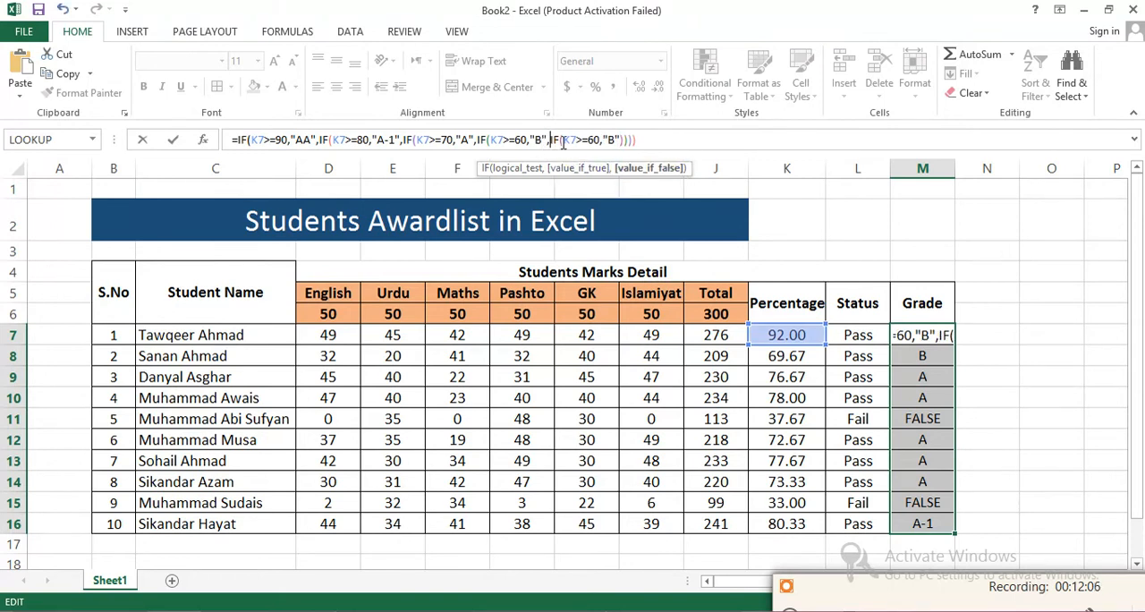
# - Change the inserted condition in the M7 formula to K7>=50 with the grade "C"
pyautogui.click(593, 143)
pyautogui.press('BackSpace')
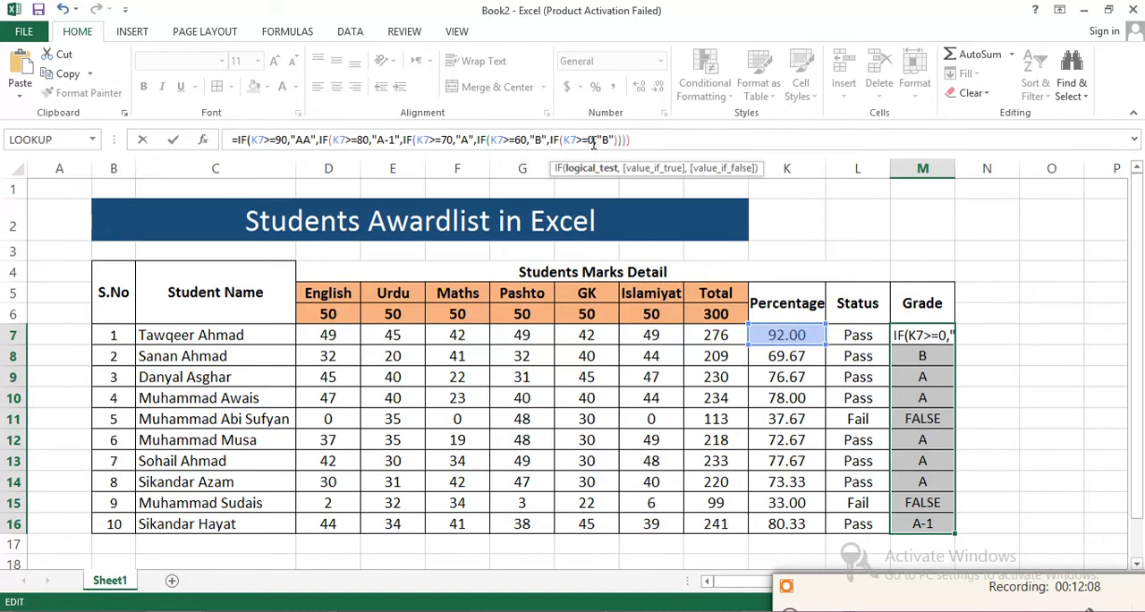
pyautogui.write('5')
pyautogui.click(614, 143)
pyautogui.press('BackSpace')
pyautogui.write('C')
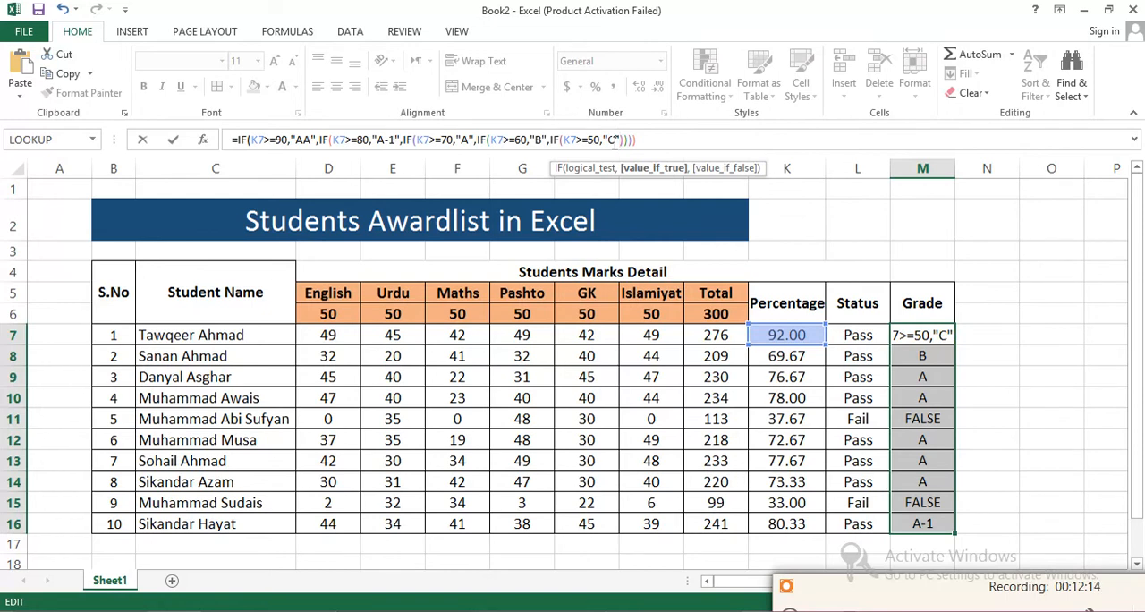
# - Add another nested condition IF(K7>=40,"D") after the "C" grade in the M7 formula
pyautogui.write(',IF(K7>=60,"B"')
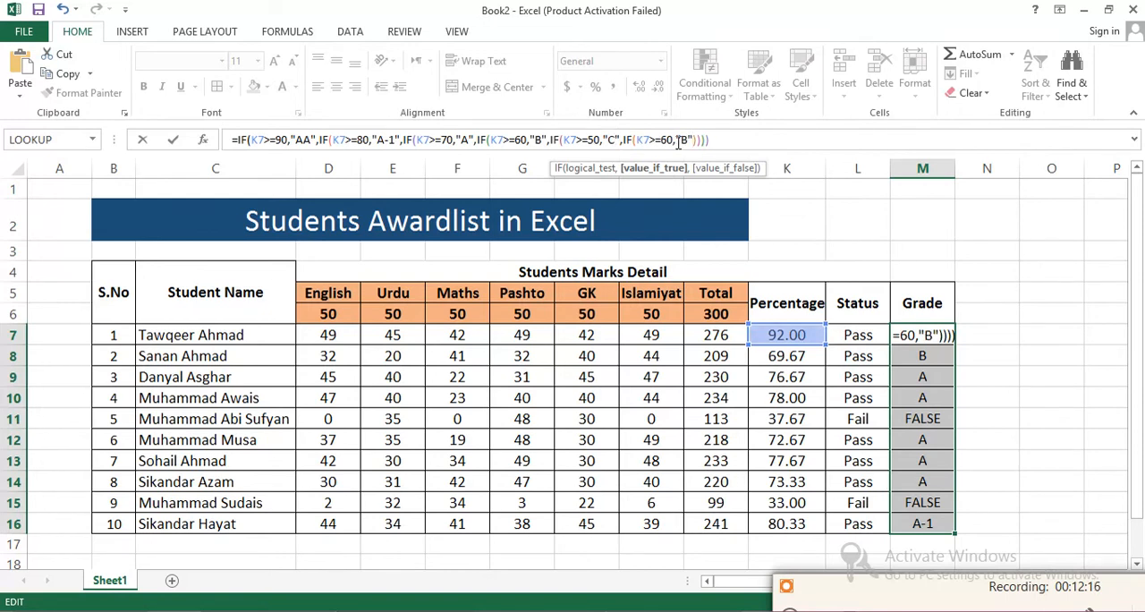
pyautogui.click(668, 140)
pyautogui.press('BackSpace')
pyautogui.write('4')
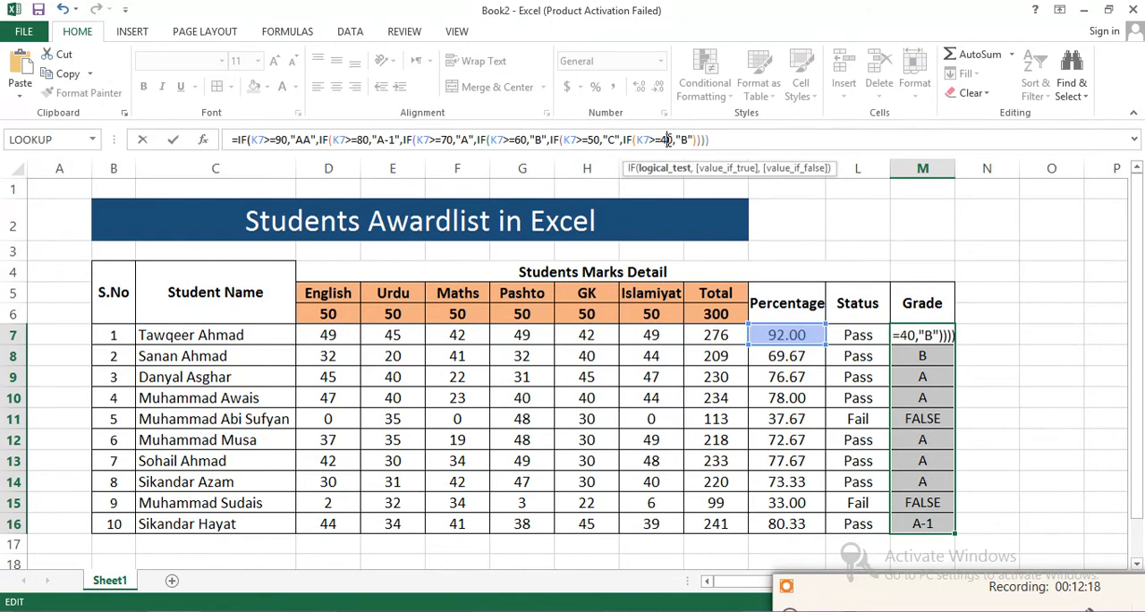
pyautogui.click(688, 141)
pyautogui.press('BackSpace')
pyautogui.write('D')
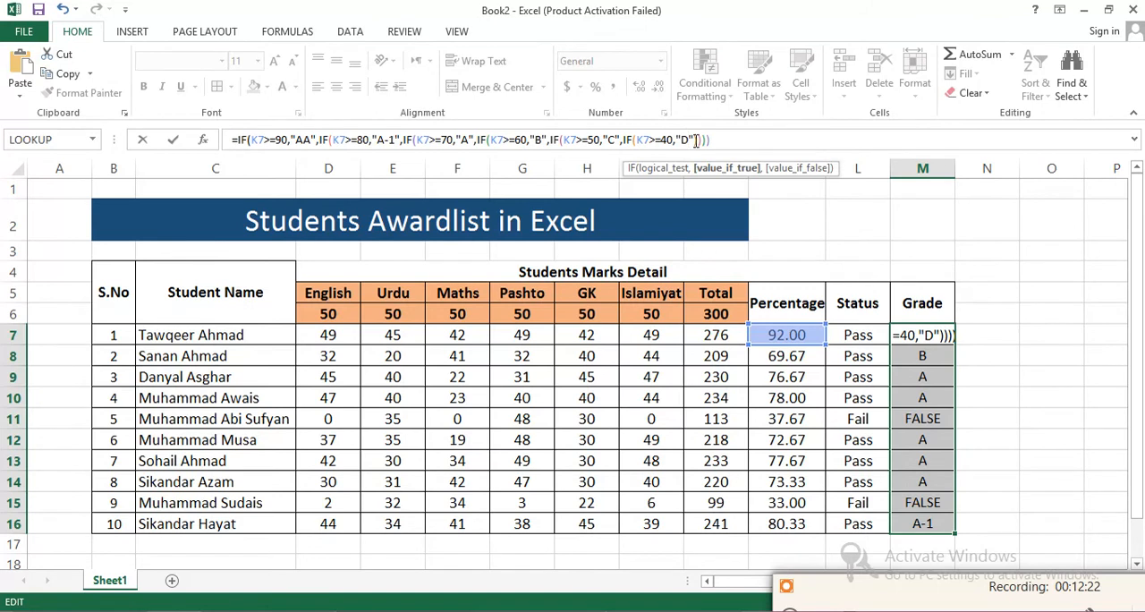
# - Add a last nested condition IF(K7>=30,"E") after the "D" grade in the M7 formula
pyautogui.write(',IF(K7>=60,"B"')
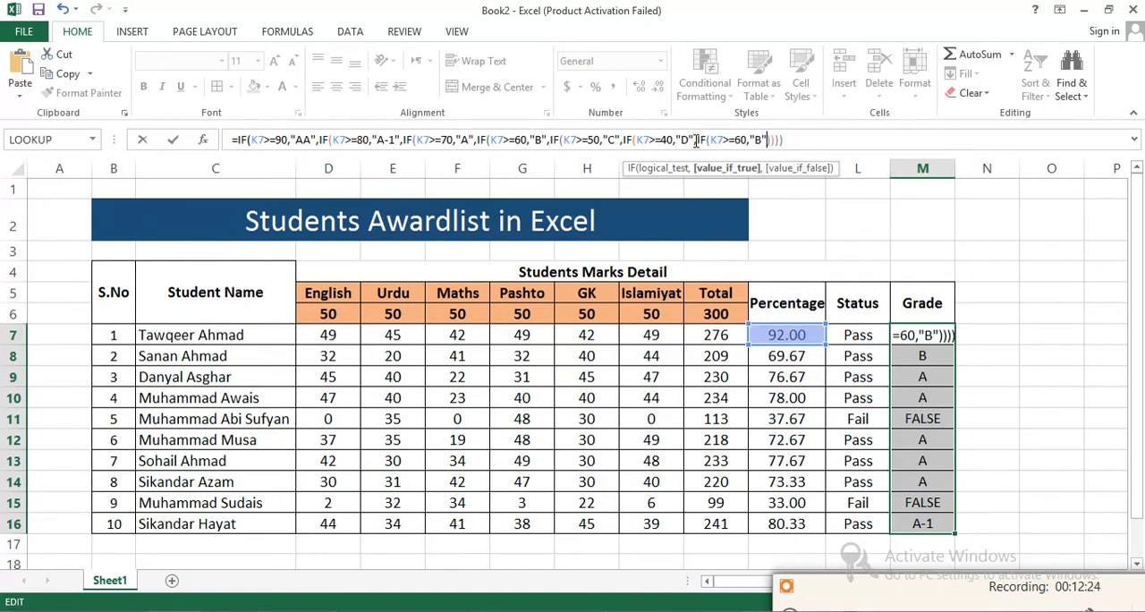
pyautogui.press('BackSpace')
pyautogui.write('E')
pyautogui.press('Left')
pyautogui.press('Left')
pyautogui.press('Left')
pyautogui.press('Left')
pyautogui.press('BackSpace')
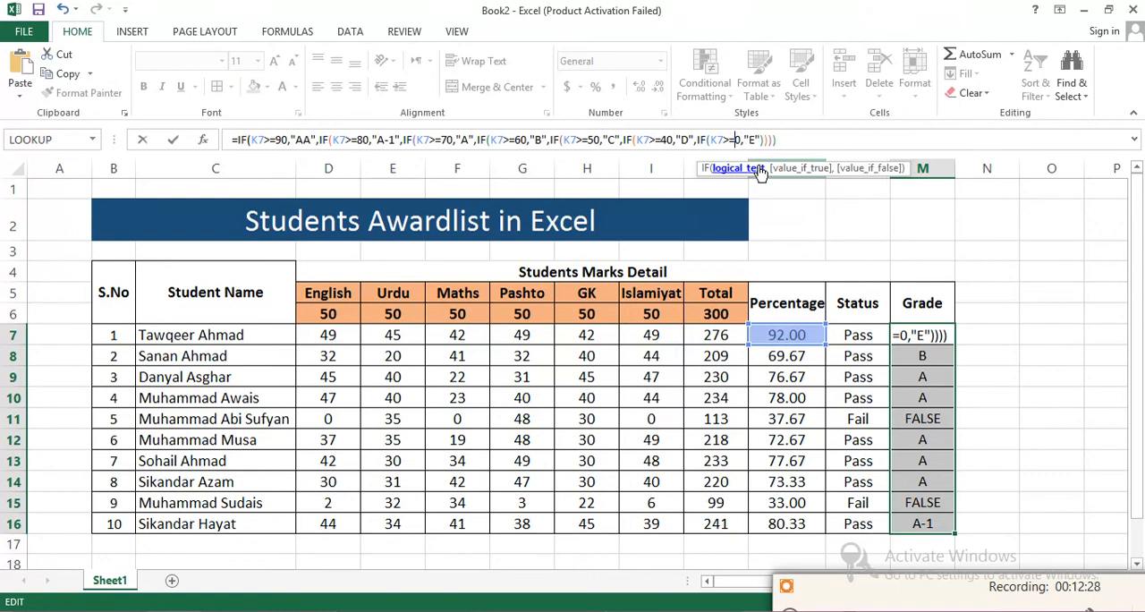
pyautogui.write('3')
pyautogui.press('Right')
pyautogui.press('Right')
pyautogui.press('Right')
pyautogui.press('Right')
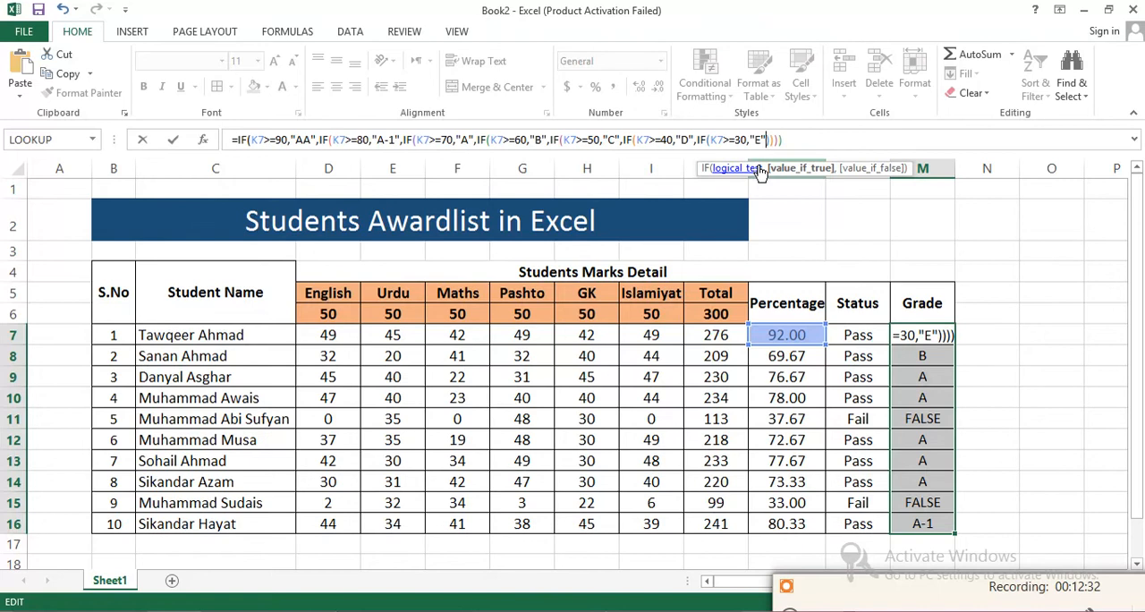
# - Close all seven nested IFs of the M7 formula with matching parentheses and enter it
pyautogui.hotkey('ctrl', 'z')
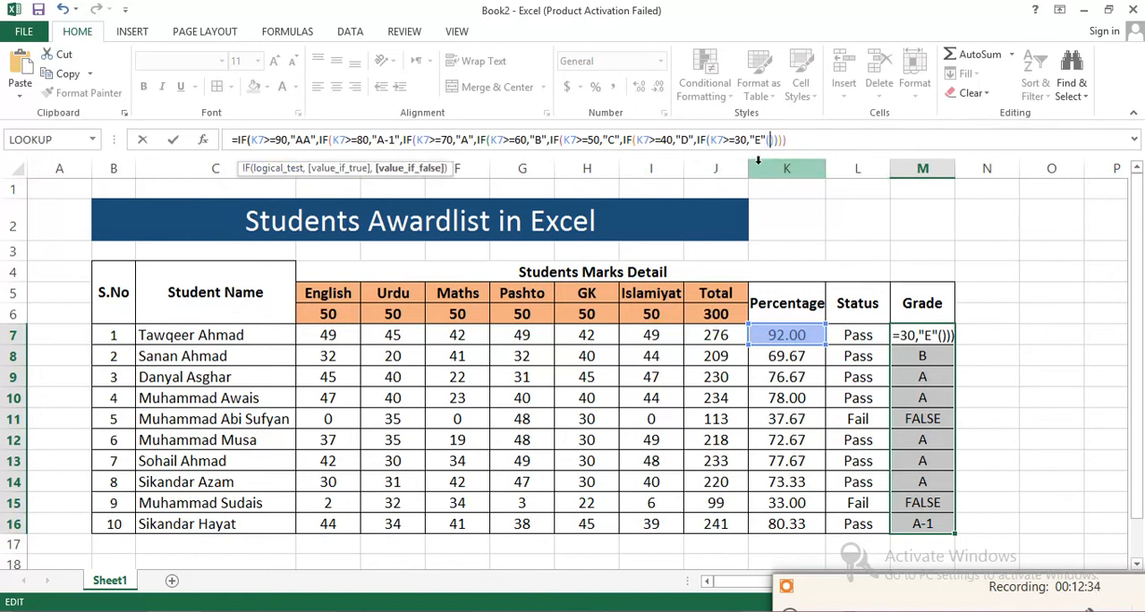
pyautogui.press('Right')
pyautogui.press('Right')
pyautogui.press('Right')
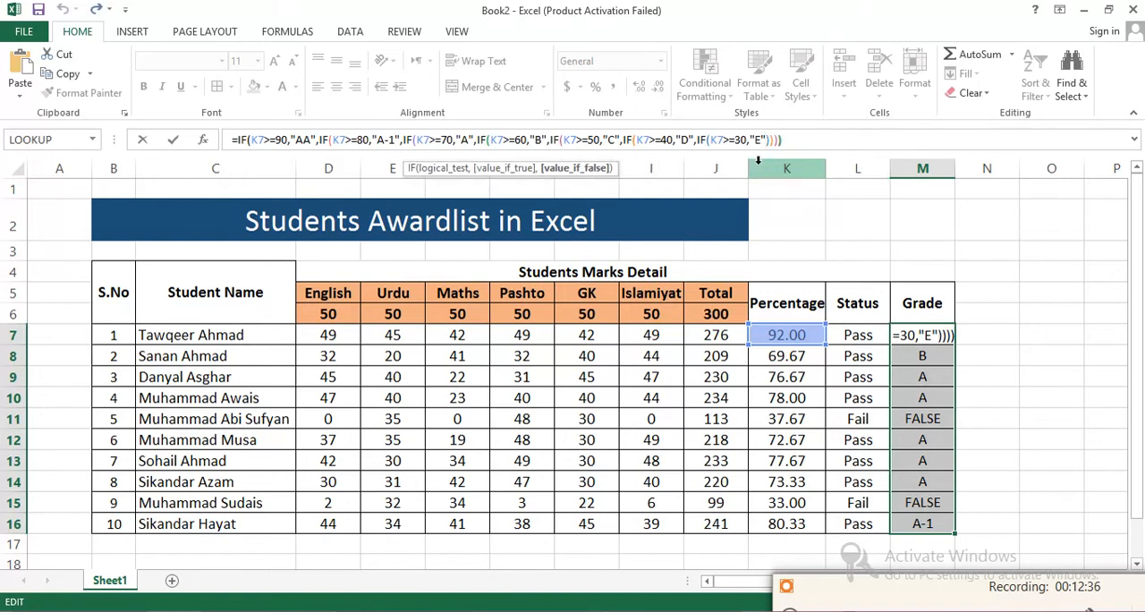
pyautogui.press('Left')
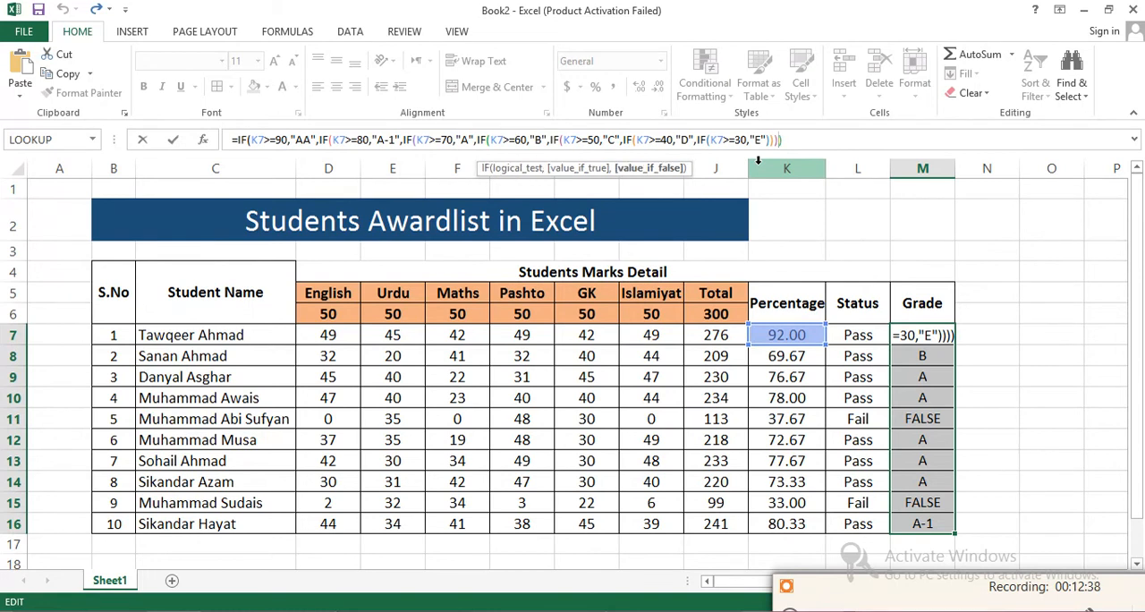
pyautogui.press('Right')
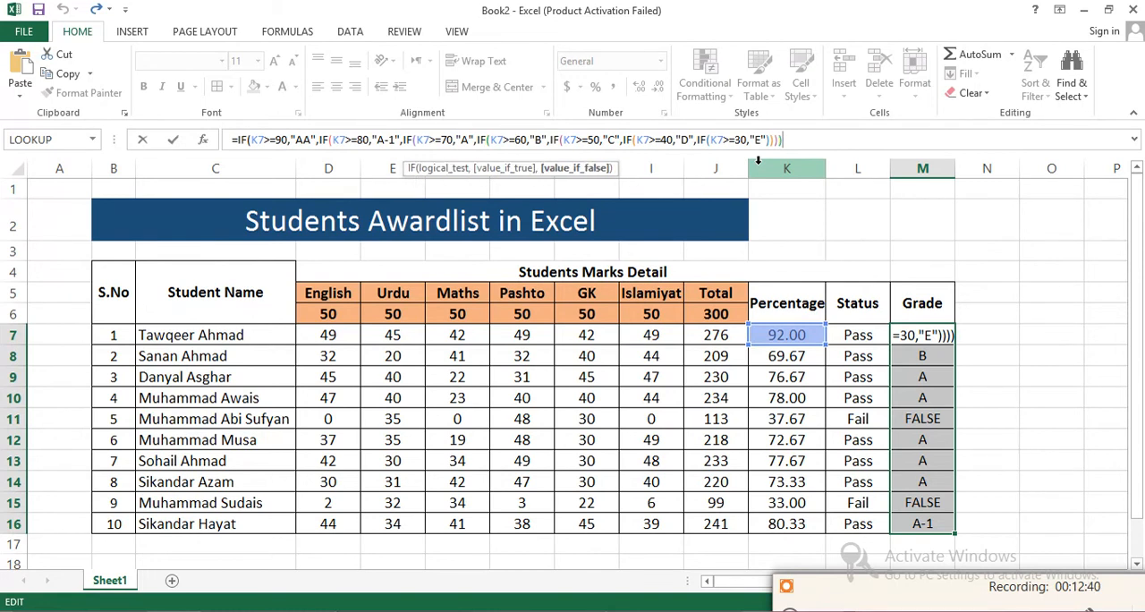
pyautogui.write(')))')
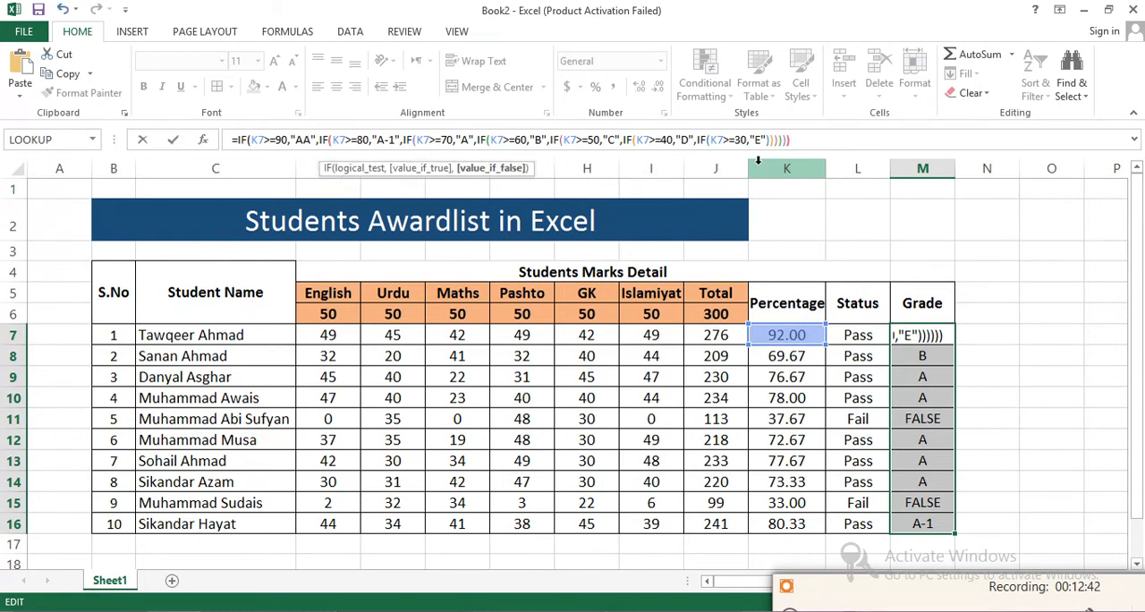
pyautogui.press('Return')
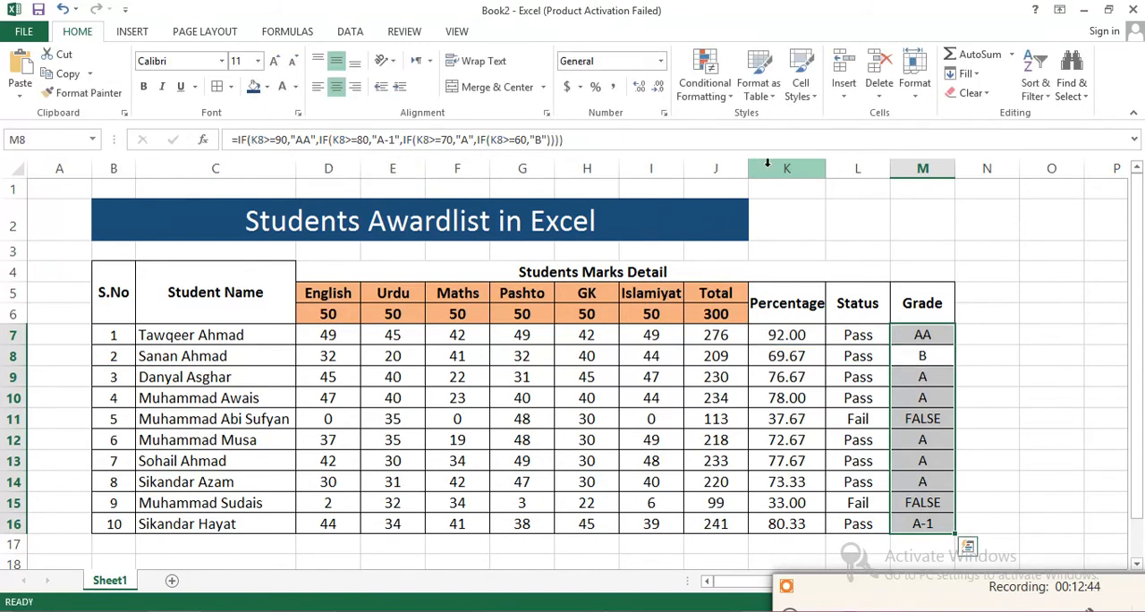
# - Fill the extended M7 grade formula down through M16 and review the resulting grades
pyautogui.click(947, 337)
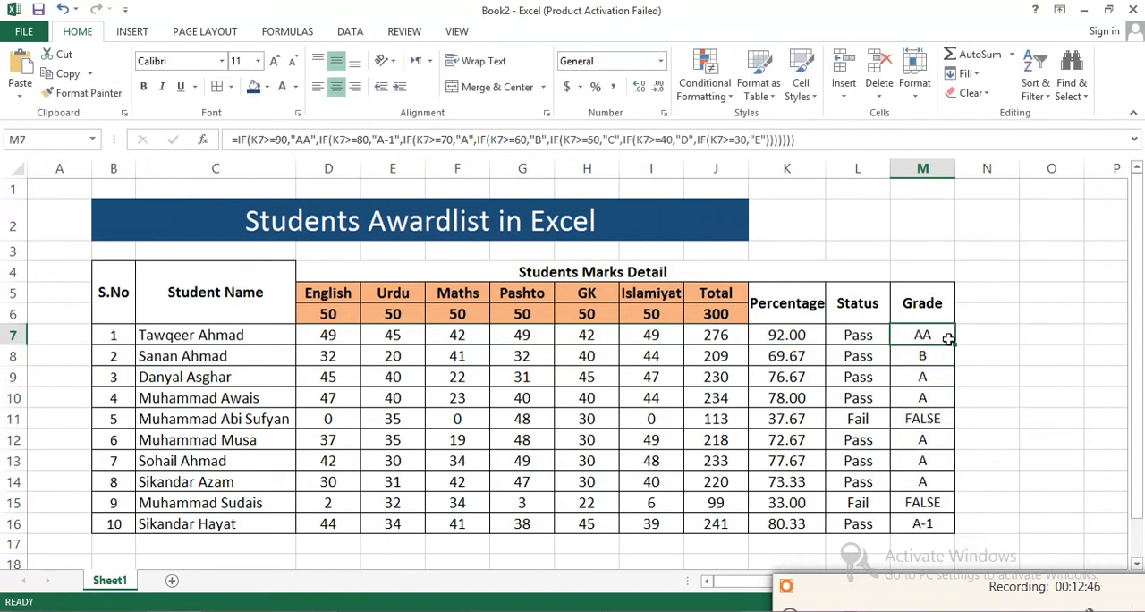
pyautogui.moveTo(955, 345); pyautogui.dragTo(962, 529)
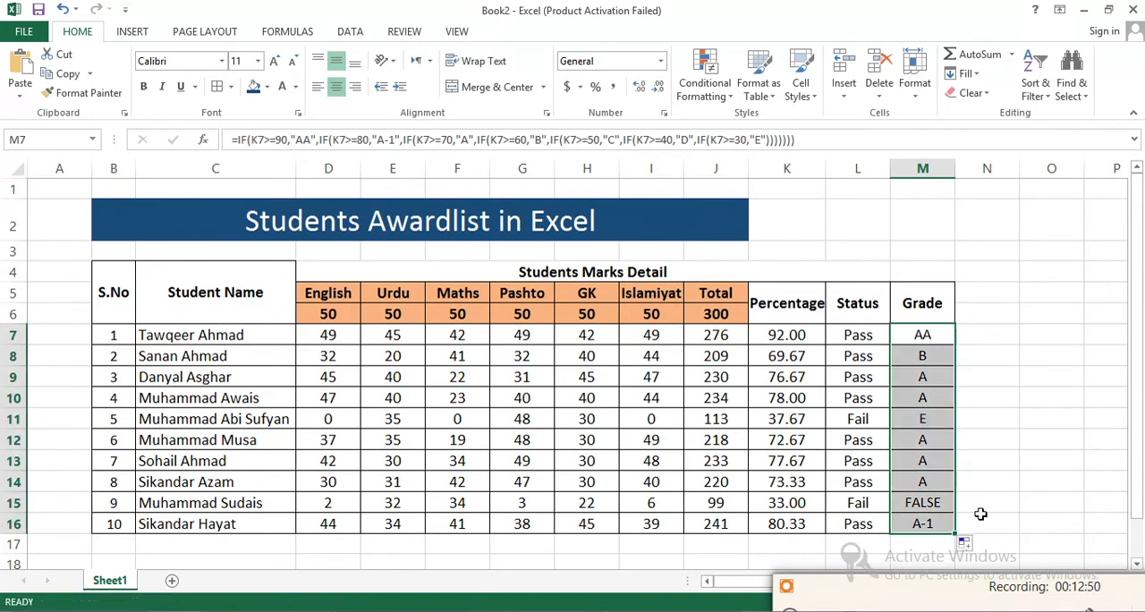
pyautogui.click(1023, 435)
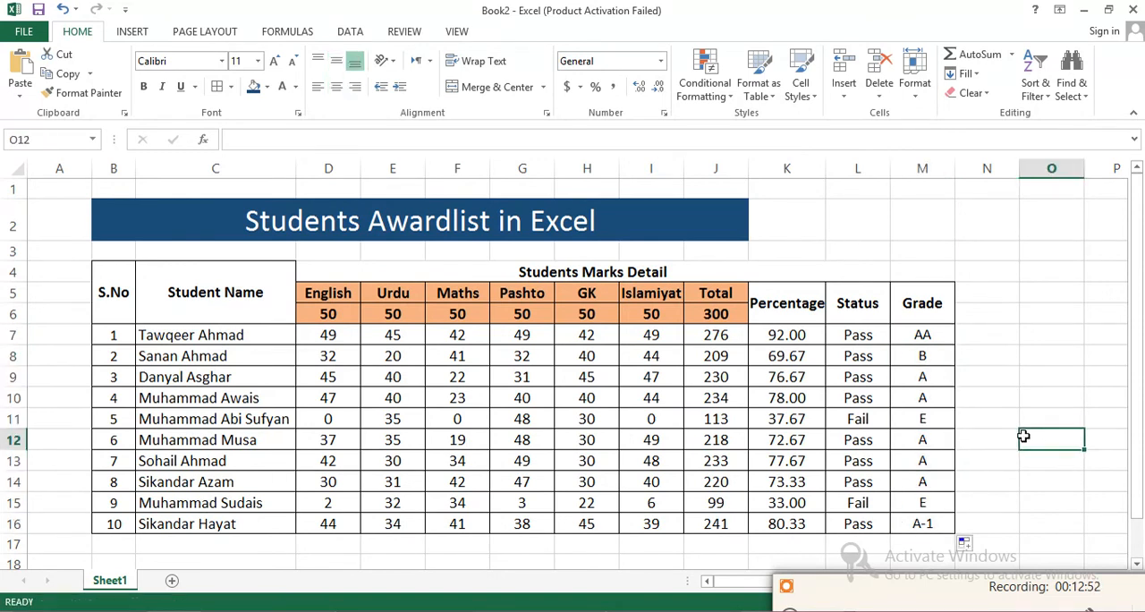
pyautogui.moveTo(931, 336); pyautogui.dragTo(928, 528)
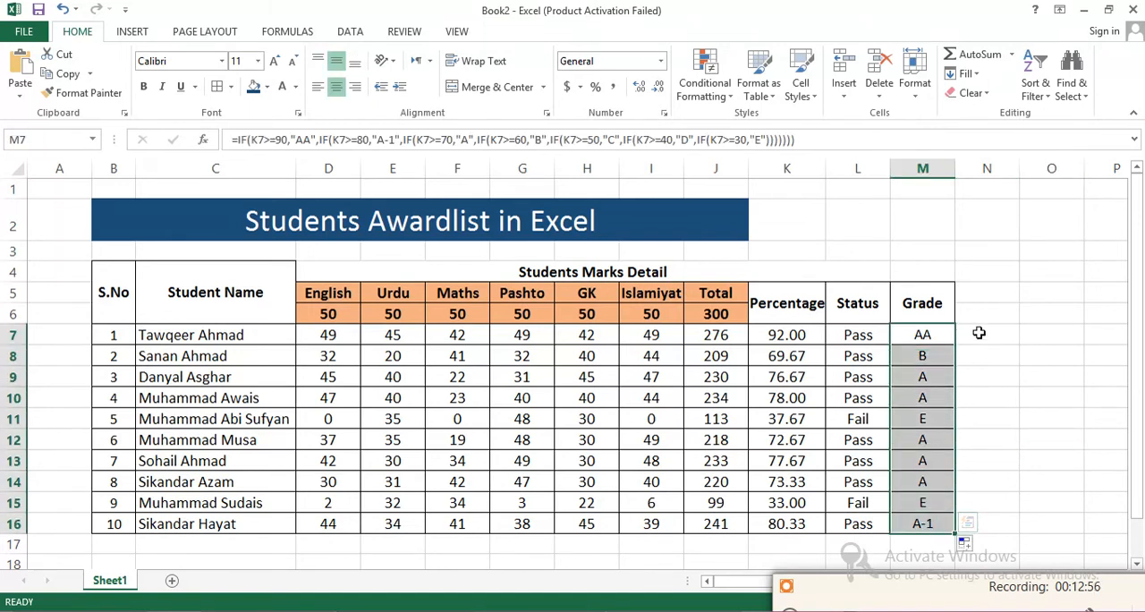
# - Merge and center N5:N6, make it bold at font size 12, and enter the header "Position"
pyautogui.click(979, 298)
pyautogui.moveTo(978, 297)
pyautogui.mouseDown()
pyautogui.moveTo(976, 324)
pyautogui.moveTo(976, 313)
pyautogui.mouseUp()
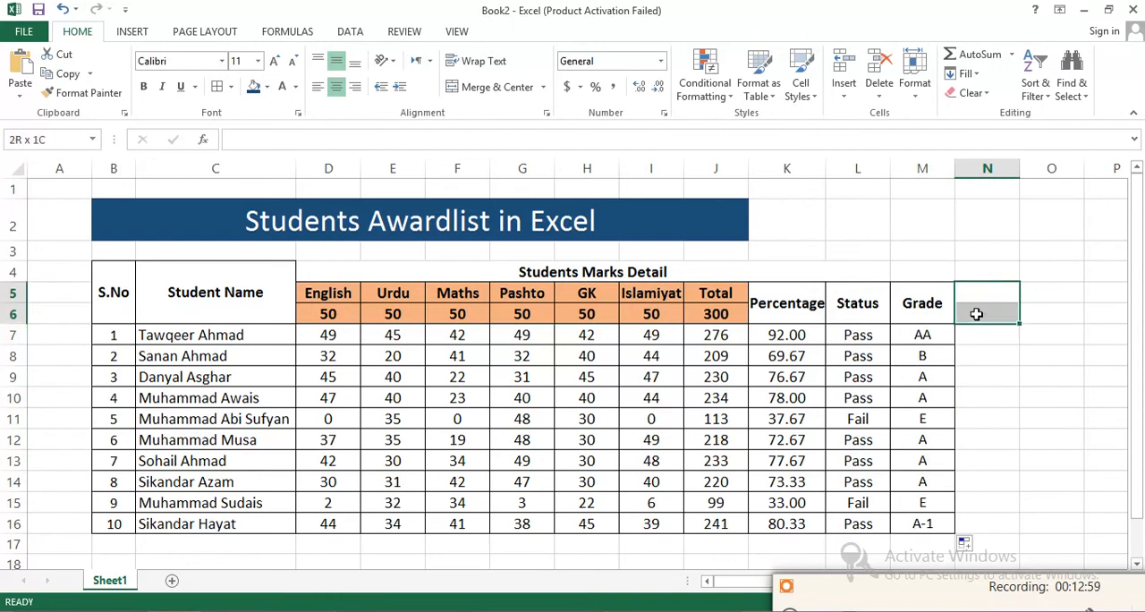
pyautogui.click(496, 89)
pyautogui.click(274, 61)
pyautogui.click(143, 86)
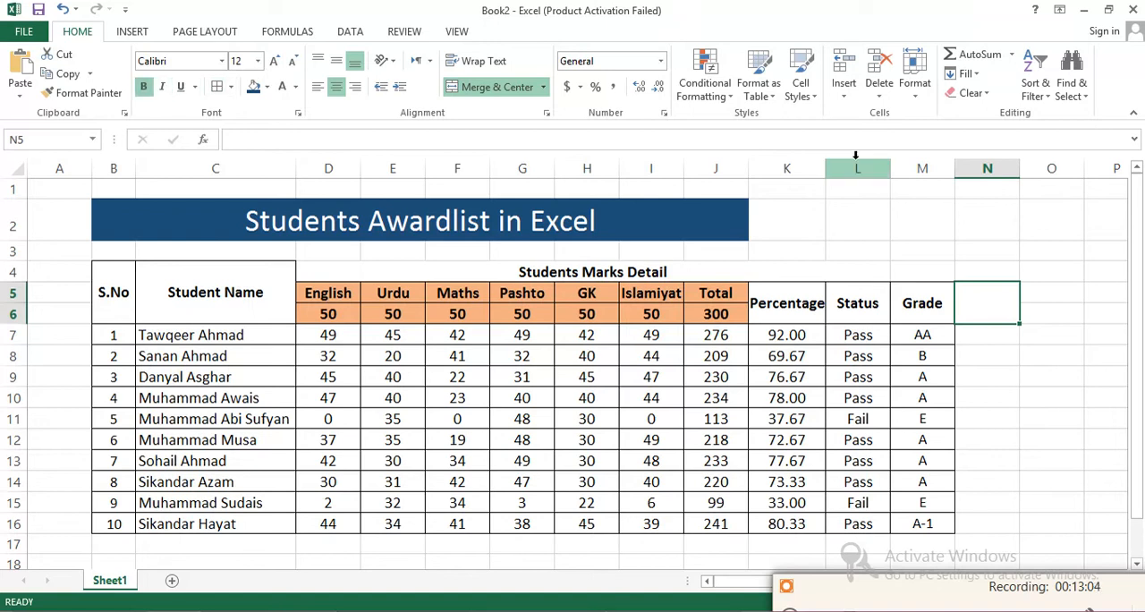
pyautogui.write('Position')
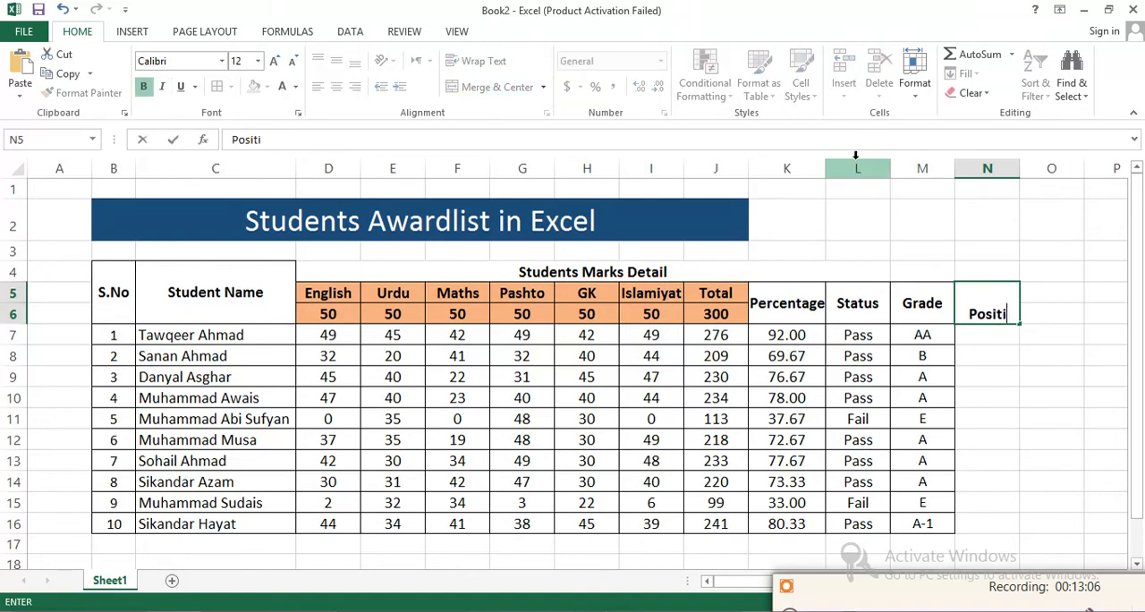
pyautogui.press('Return')
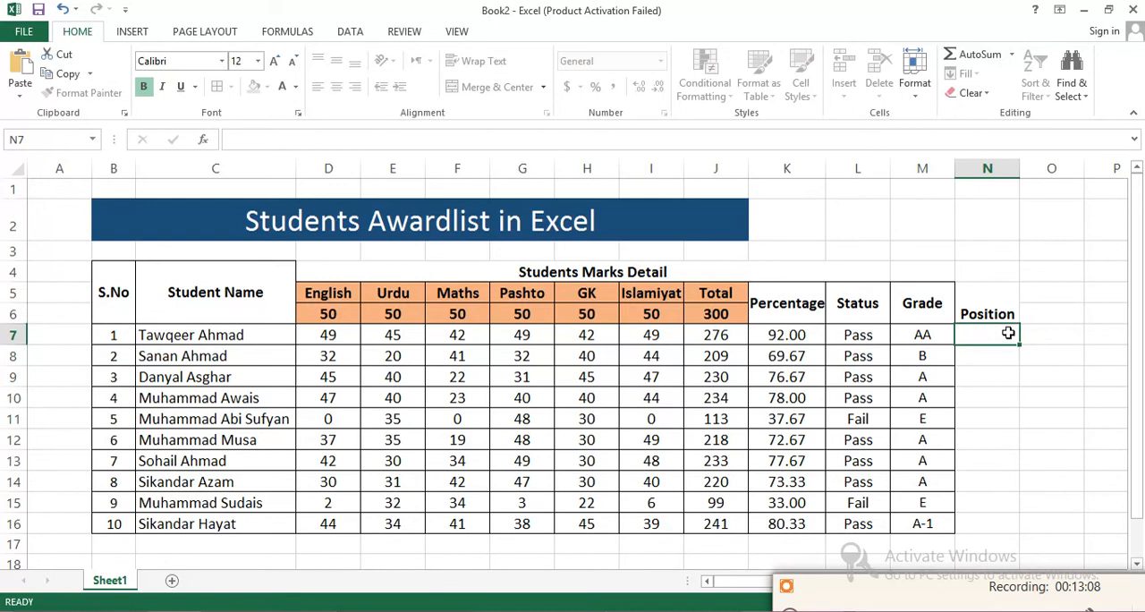
# - Middle-align the Position header and apply all borders to the column from N5 to N16
pyautogui.click(992, 315)
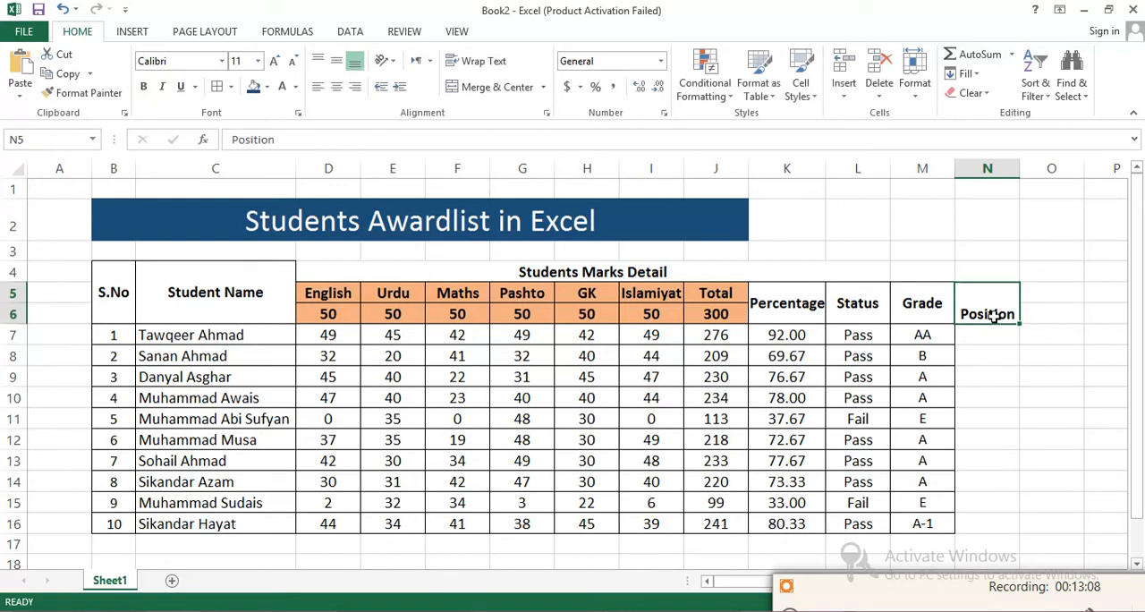
pyautogui.click(335, 63)
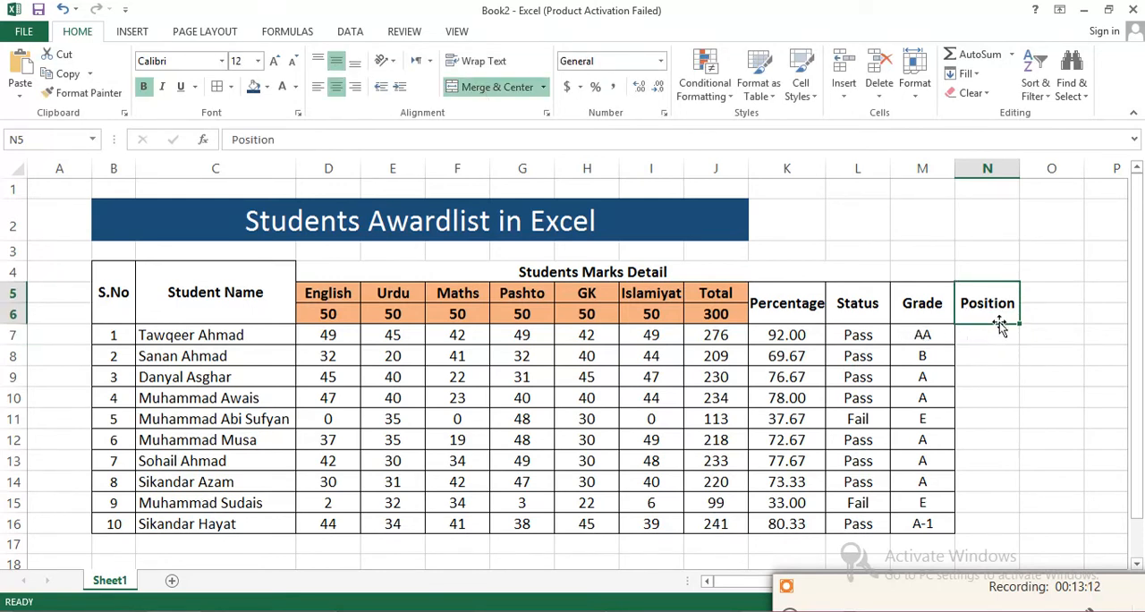
pyautogui.moveTo(1000, 329); pyautogui.dragTo(981, 429)
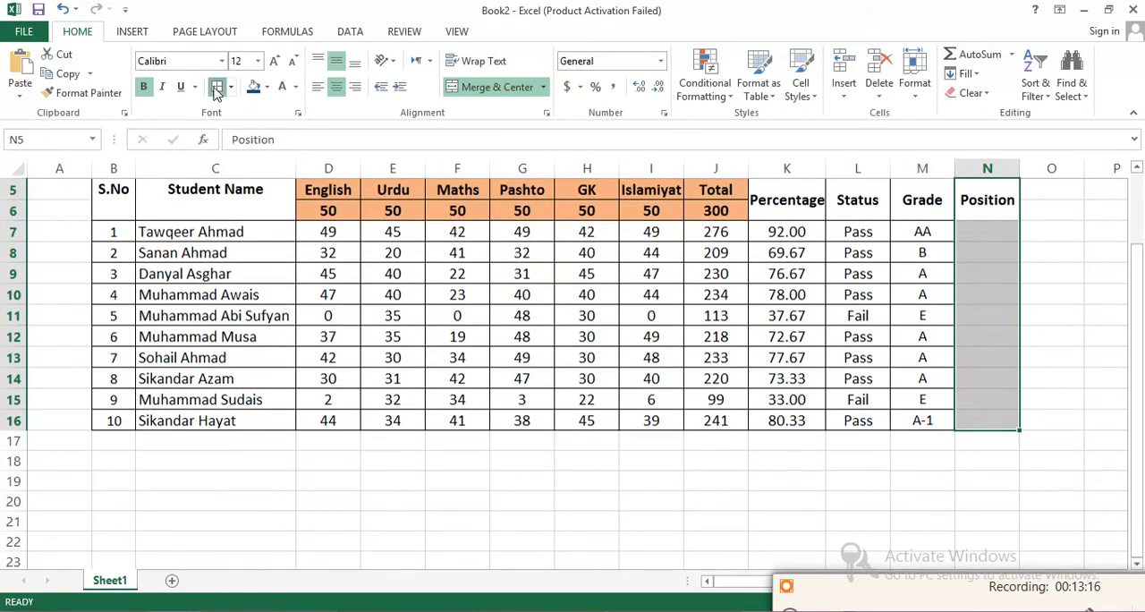
pyautogui.moveTo(1141, 353); pyautogui.dragTo(1138, 337)
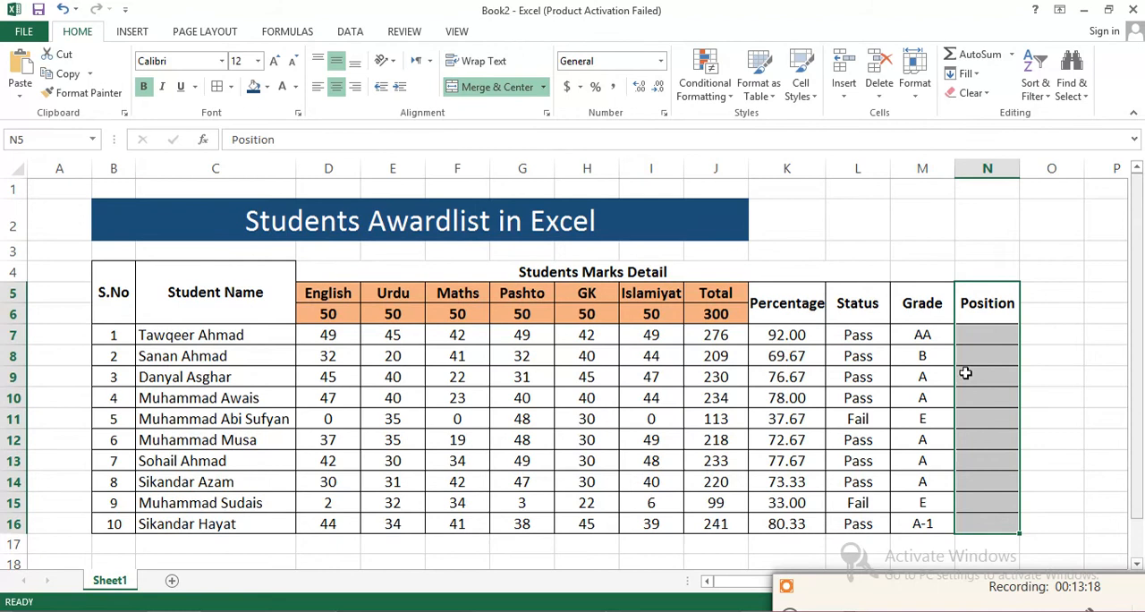
# - Add a Top 10% conditional formatting rule to K7:K16, set to 3% with Light Red Fill with Dark Red Text
pyautogui.click(980, 330)
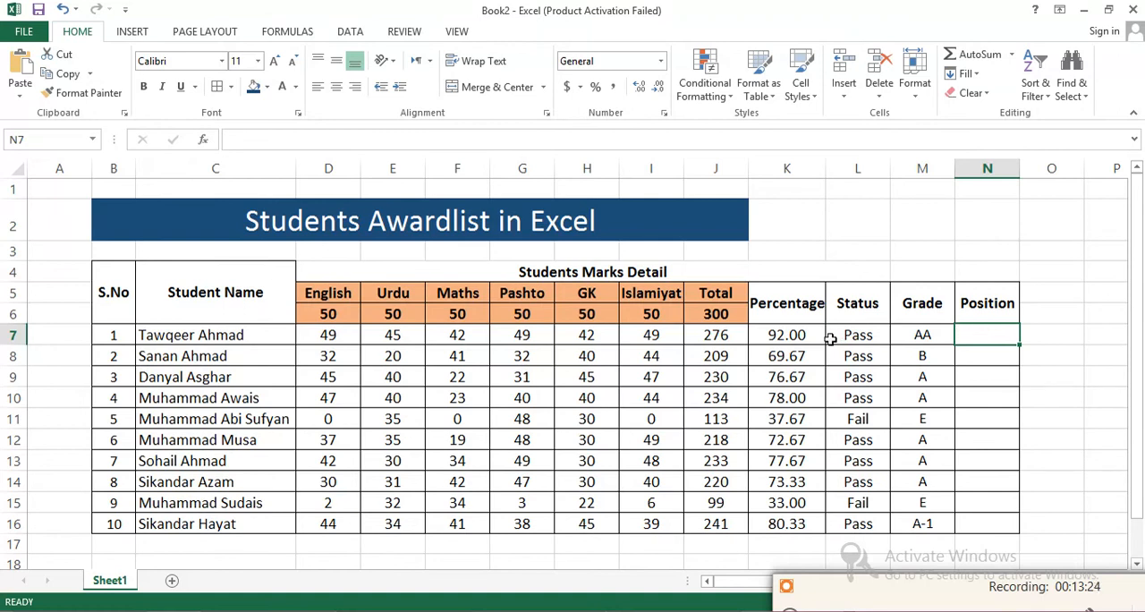
pyautogui.moveTo(772, 332); pyautogui.dragTo(775, 523)
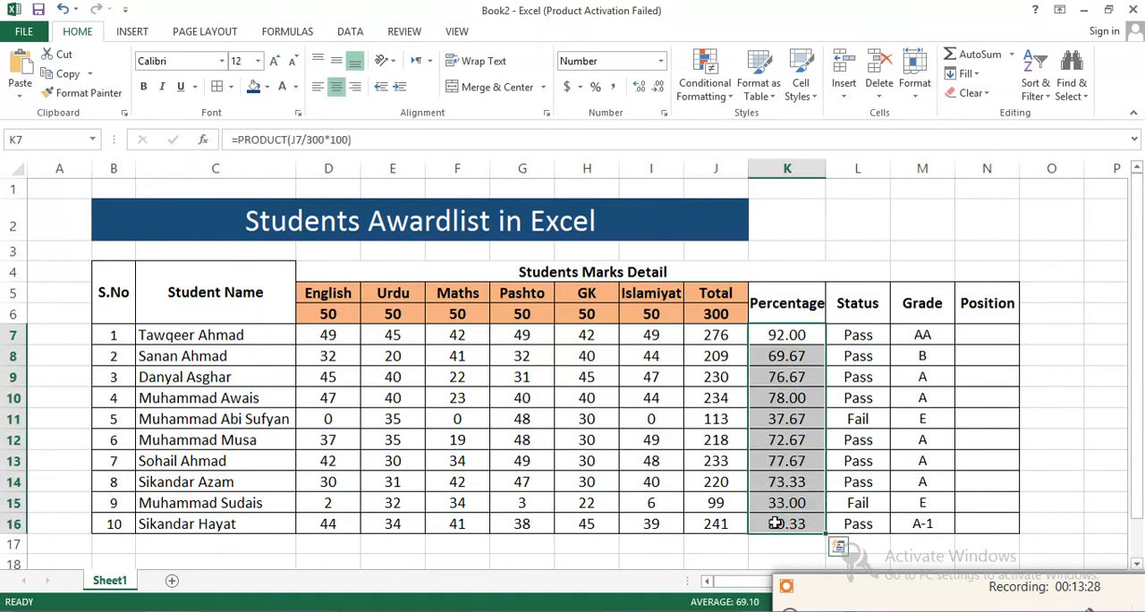
pyautogui.click(730, 98)
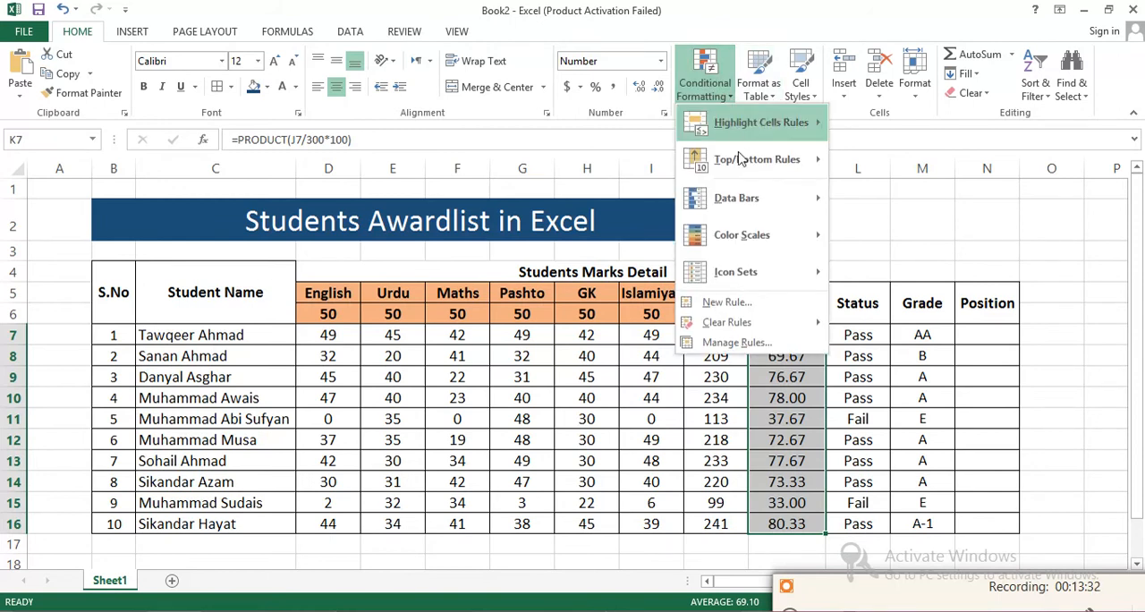
pyautogui.moveTo(739, 159)
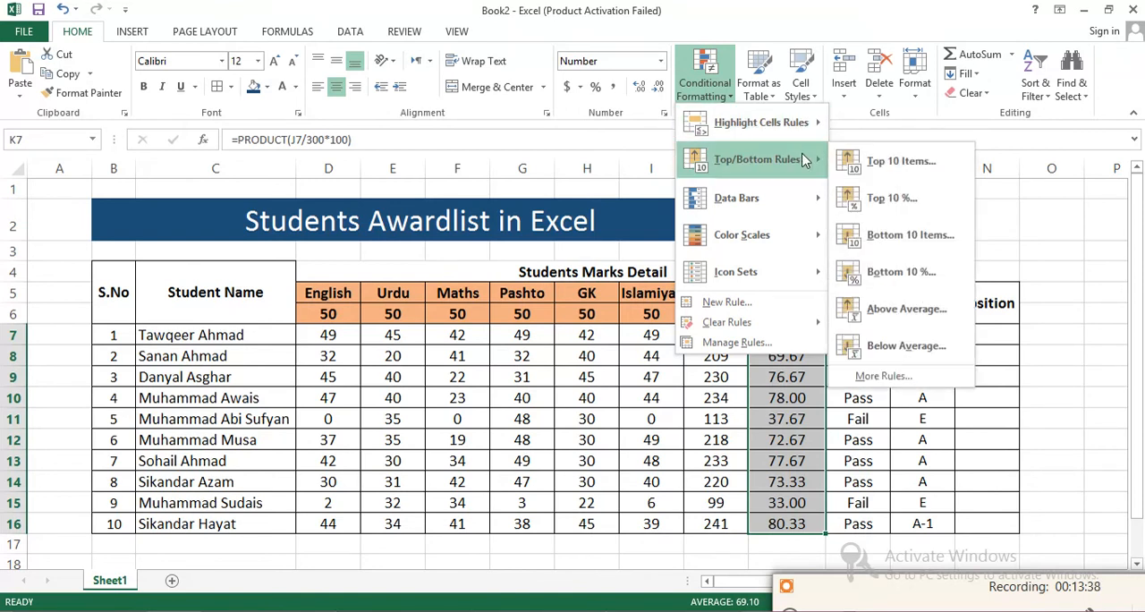
pyautogui.click(886, 200)
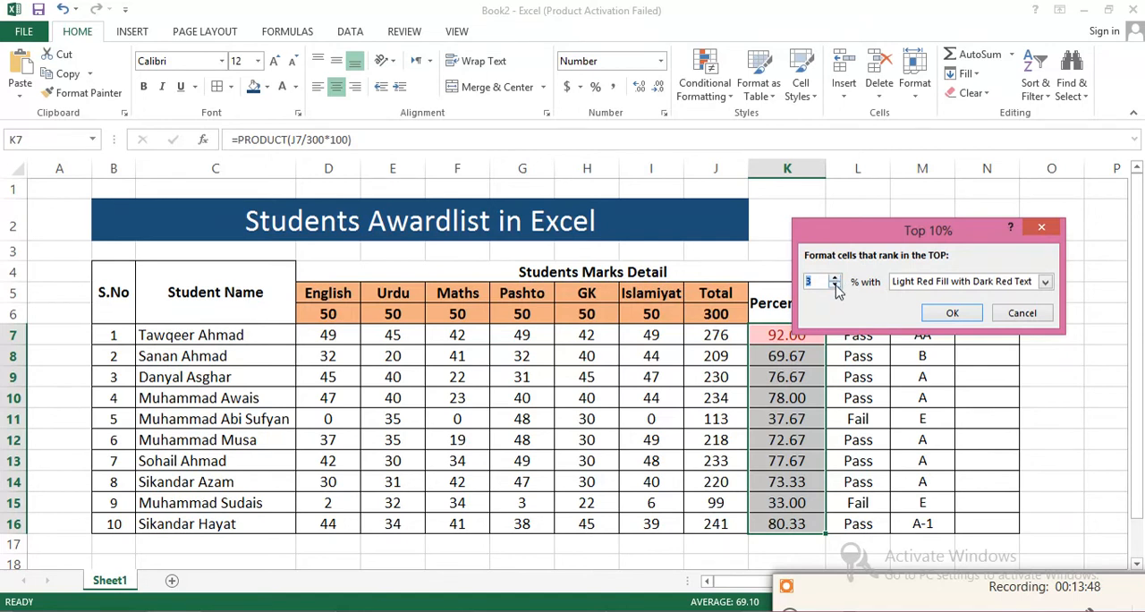
pyautogui.click(951, 316)
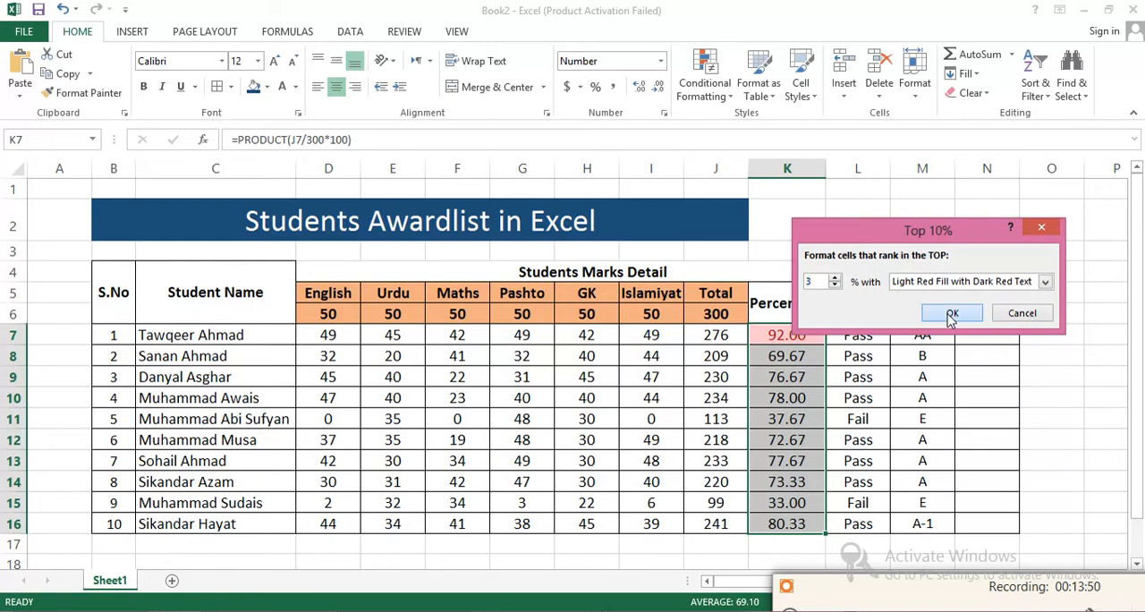
pyautogui.moveTo(1136, 307); pyautogui.dragTo(1138, 340)
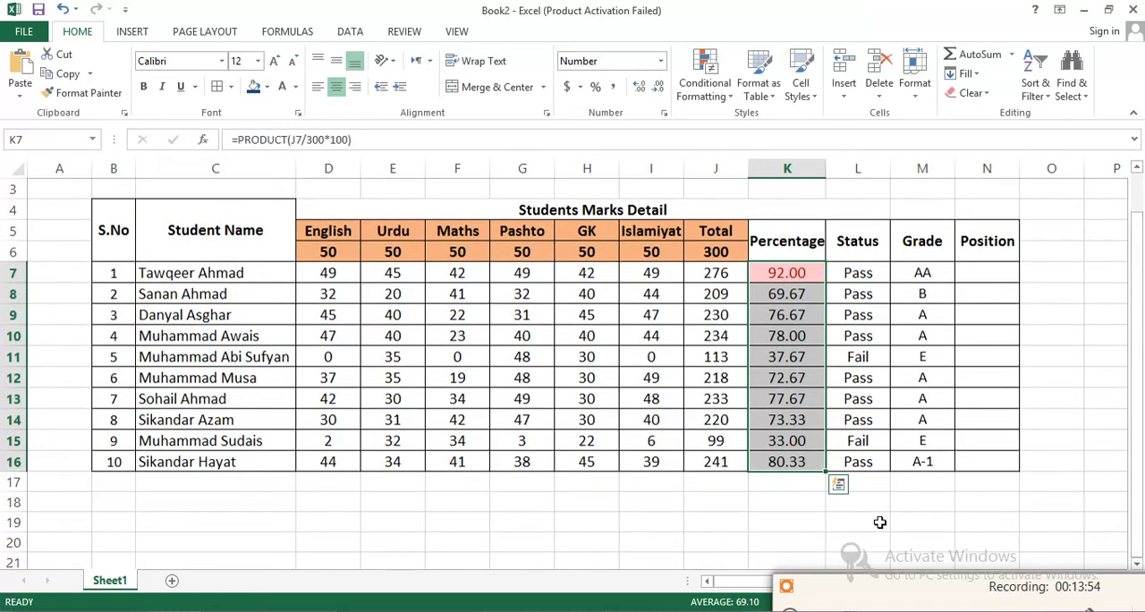
pyautogui.click(797, 504)
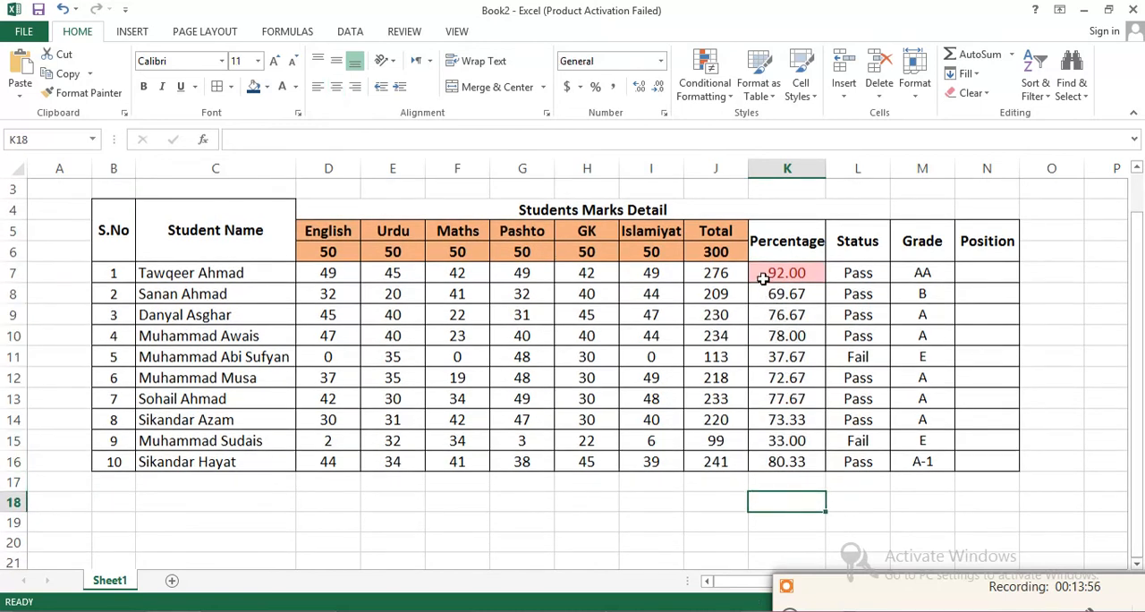
# - Add a Top 10 Items rule to percentages K7:K16, set to 3 items with Light Red Fill with Dark Red Text
pyautogui.moveTo(762, 277); pyautogui.dragTo(805, 463)
pyautogui.click(757, 89)
pyautogui.click(731, 99)
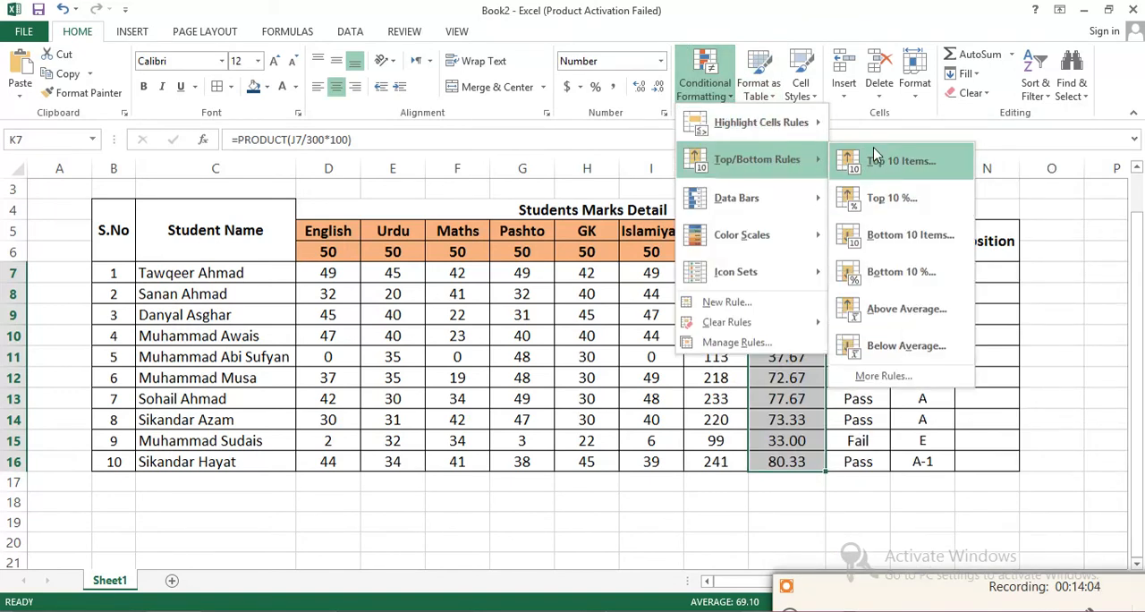
pyautogui.click(879, 161)
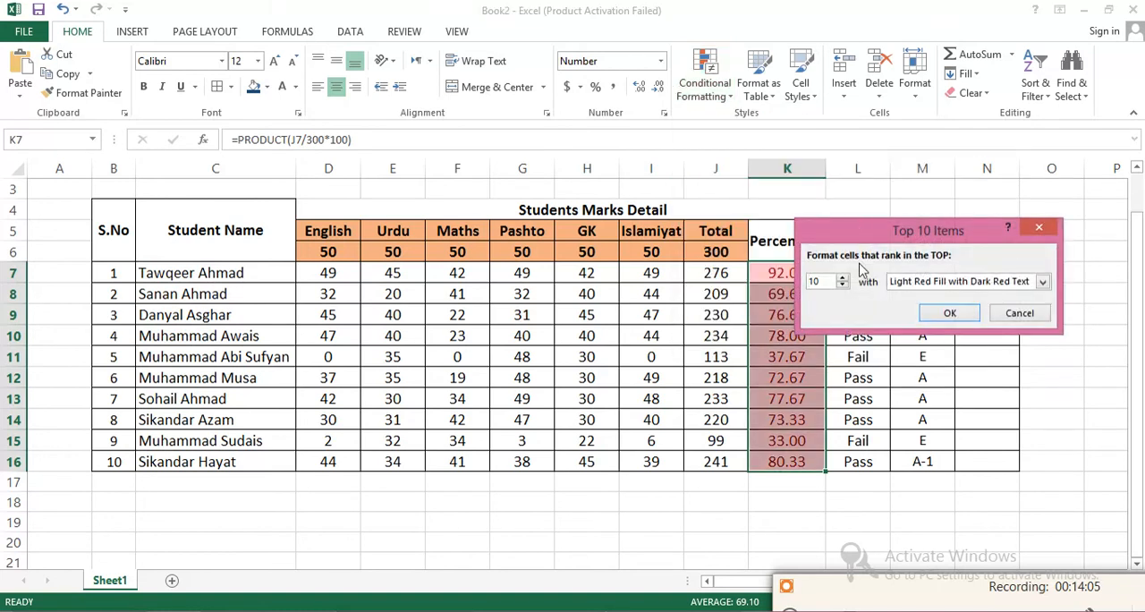
pyautogui.click(842, 285)
pyautogui.click(843, 286)
pyautogui.click(843, 286)
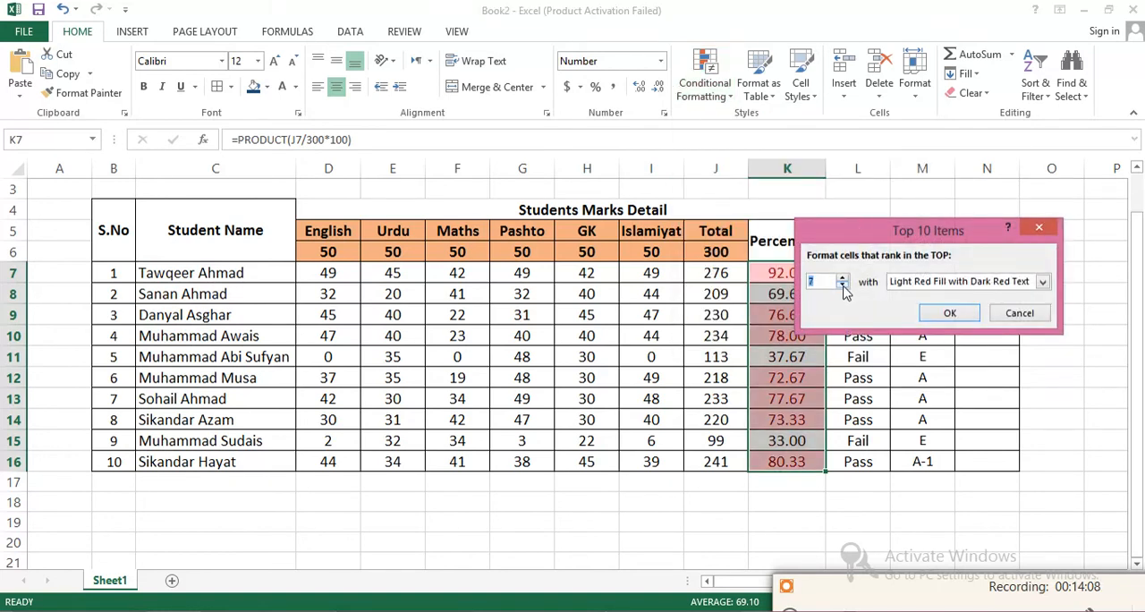
pyautogui.click(843, 285)
pyautogui.click(843, 285)
pyautogui.click(843, 286)
pyautogui.click(843, 285)
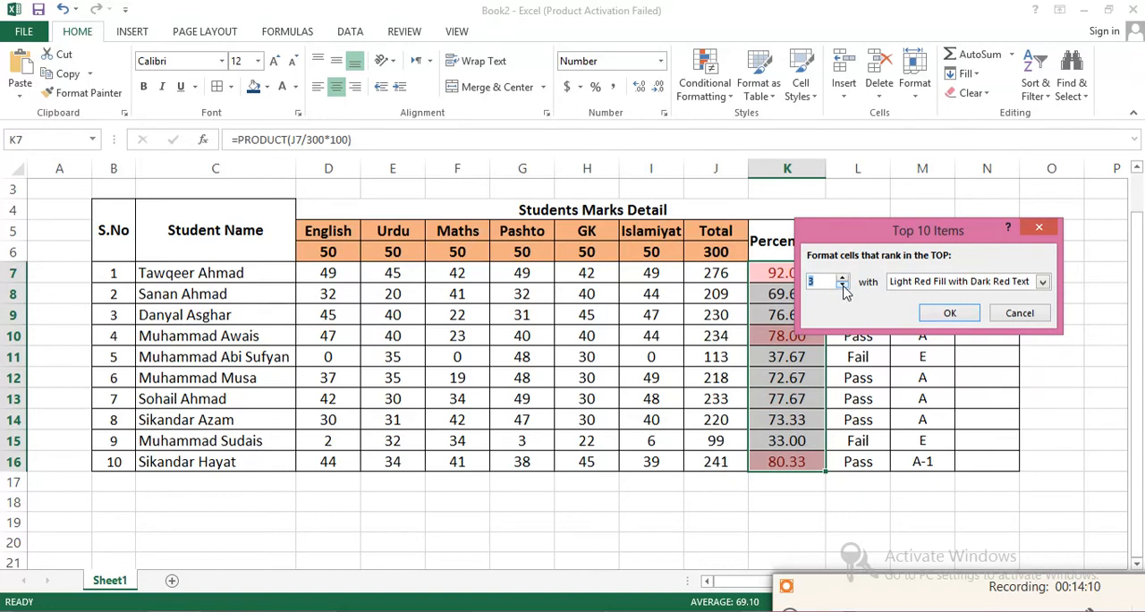
pyautogui.click(937, 313)
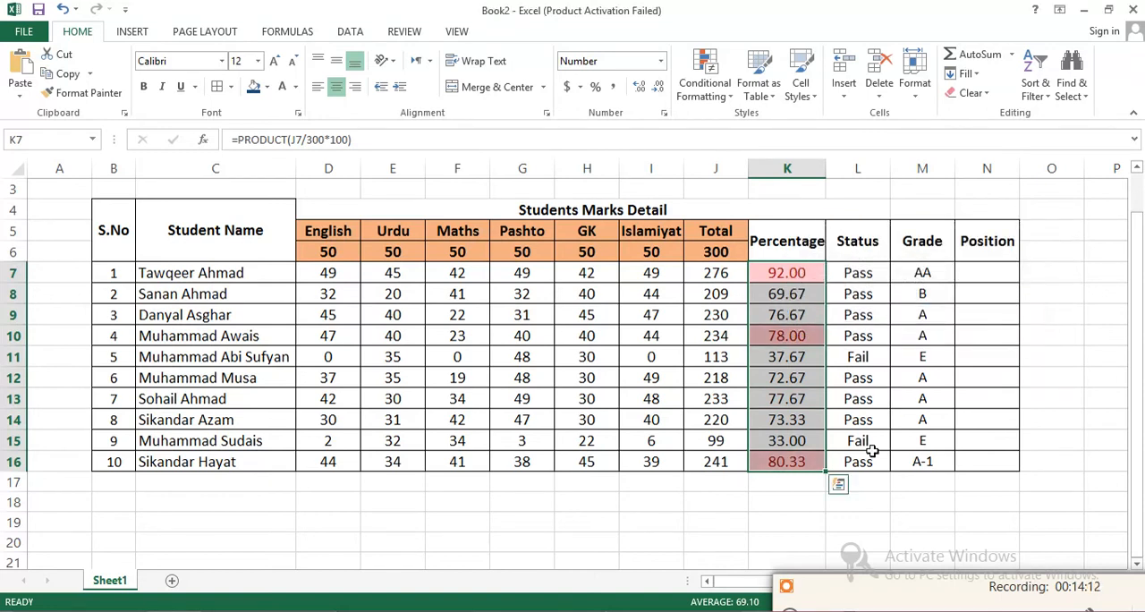
pyautogui.click(793, 499)
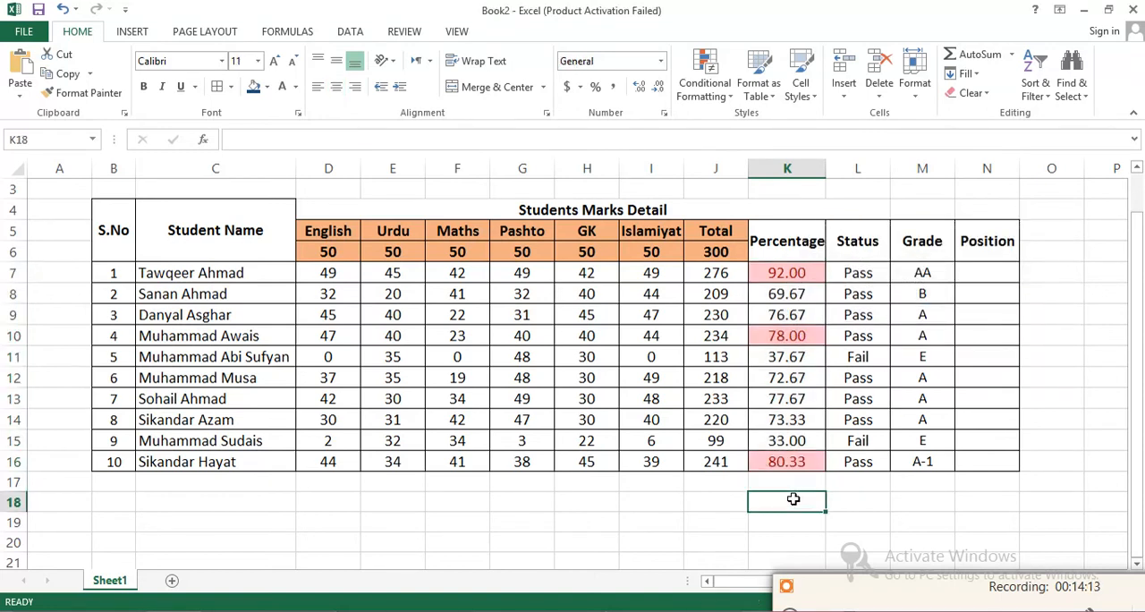
pyautogui.click(788, 278)
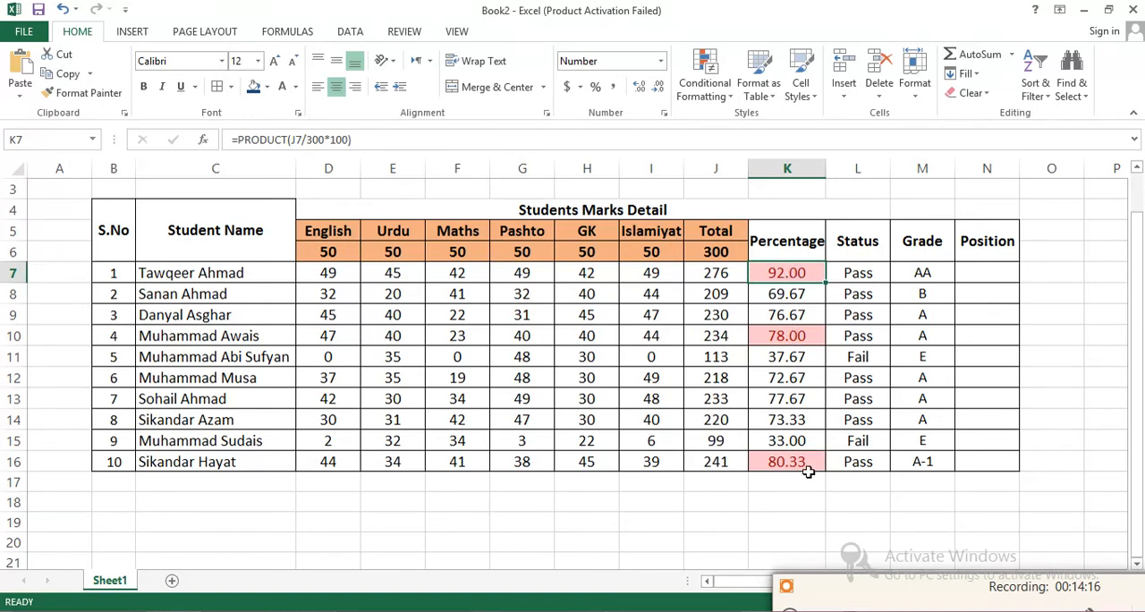
# - Enter "1st Position" in N7 and autofit the width of column N
pyautogui.click(973, 273)
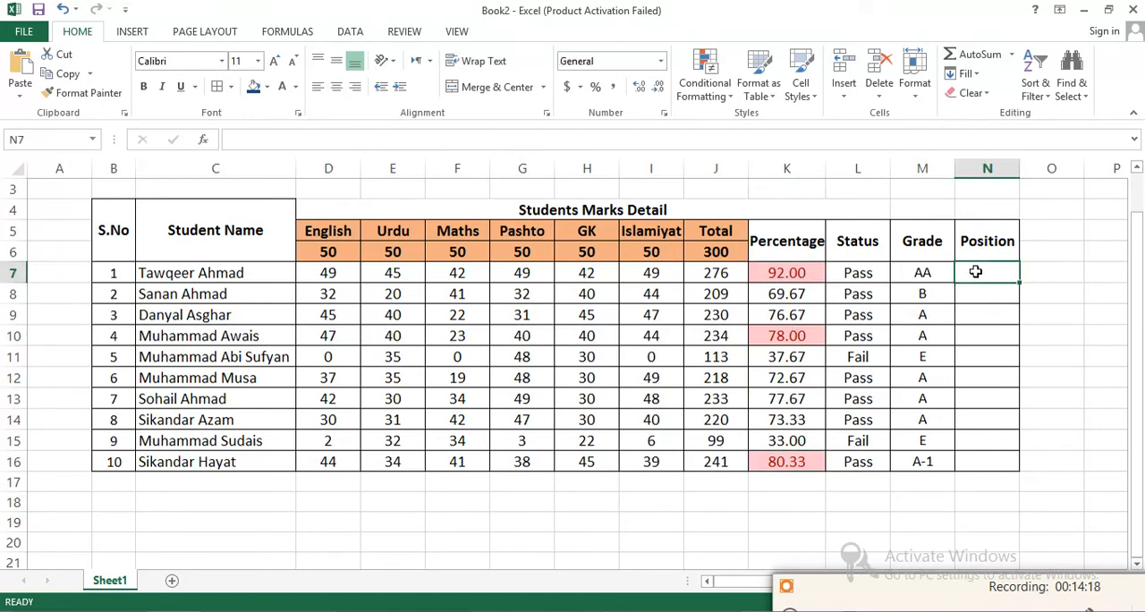
pyautogui.write('1st')
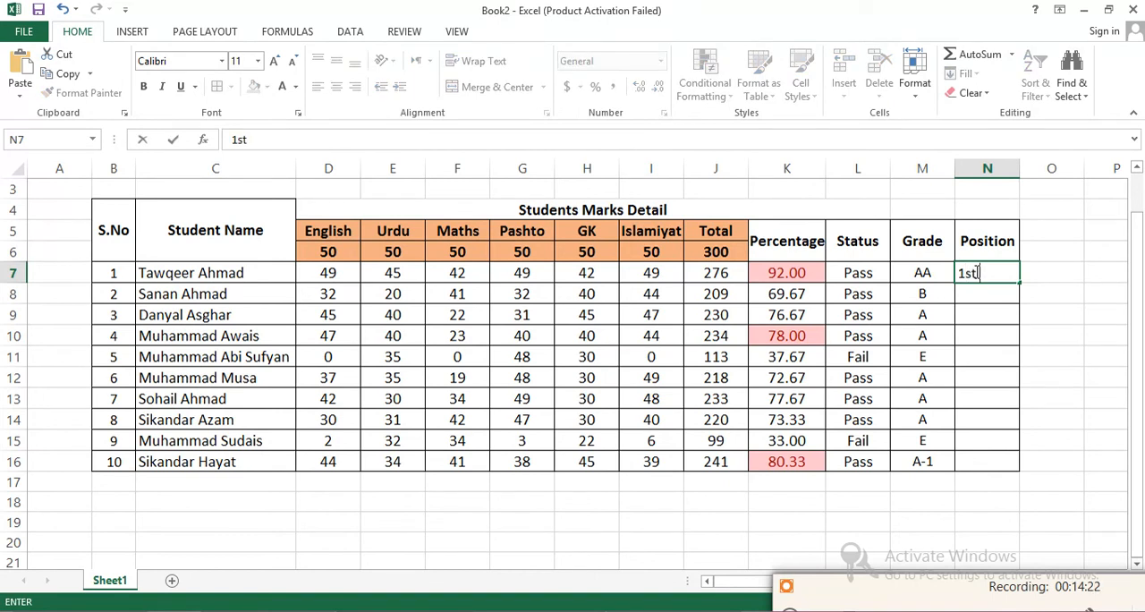
pyautogui.write(' Position')
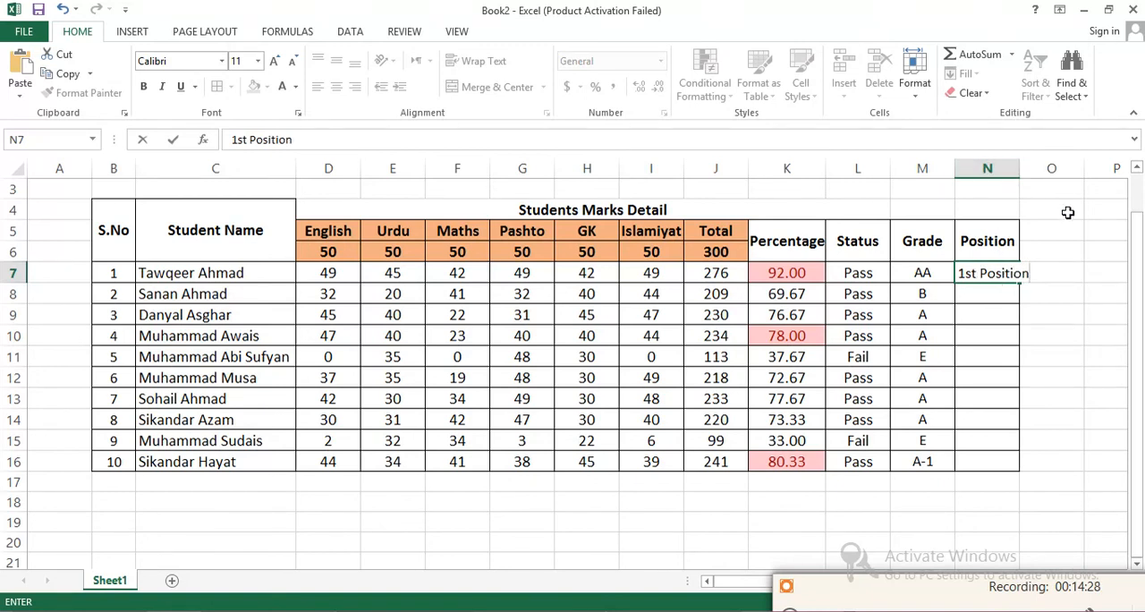
pyautogui.click(1066, 211)
pyautogui.doubleClick(1019, 165)
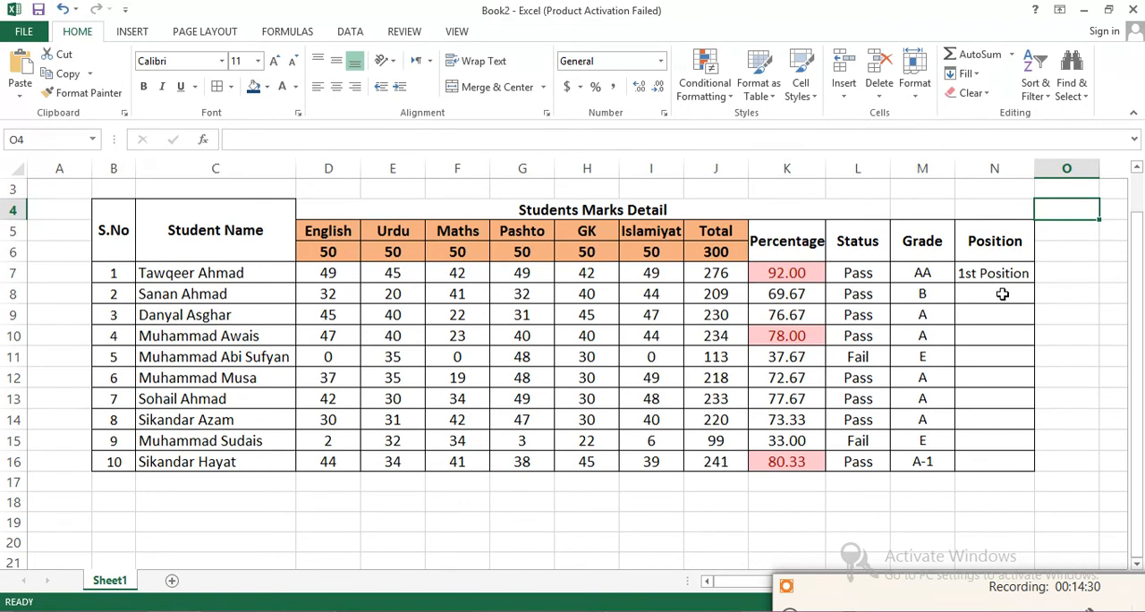
# - Give the 1st Position cell N7 a red fill and white font colour
pyautogui.click(984, 274)
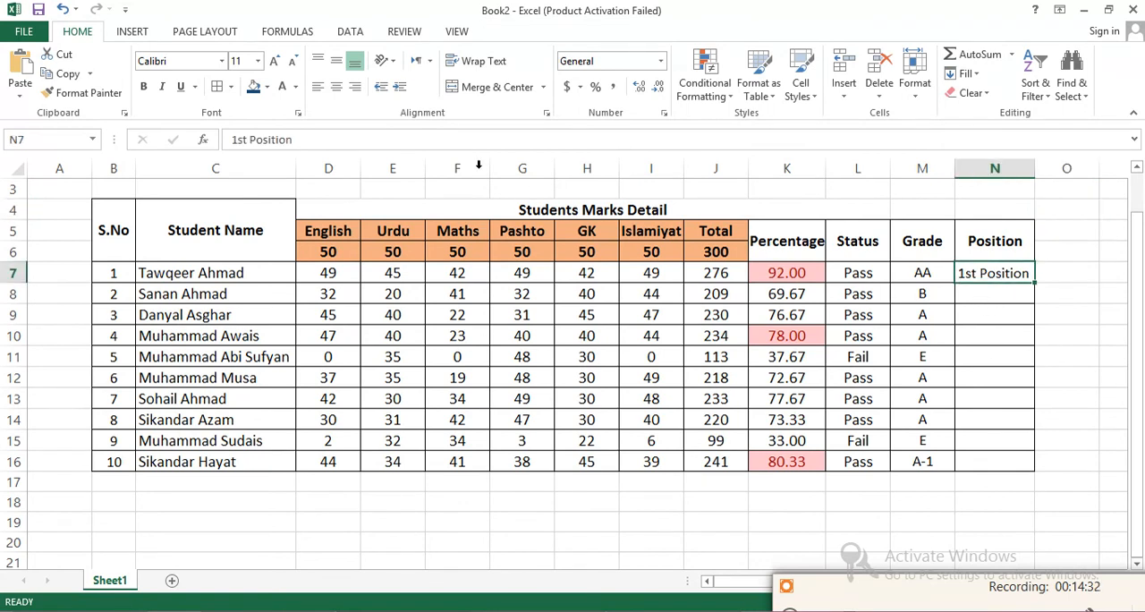
pyautogui.click(267, 87)
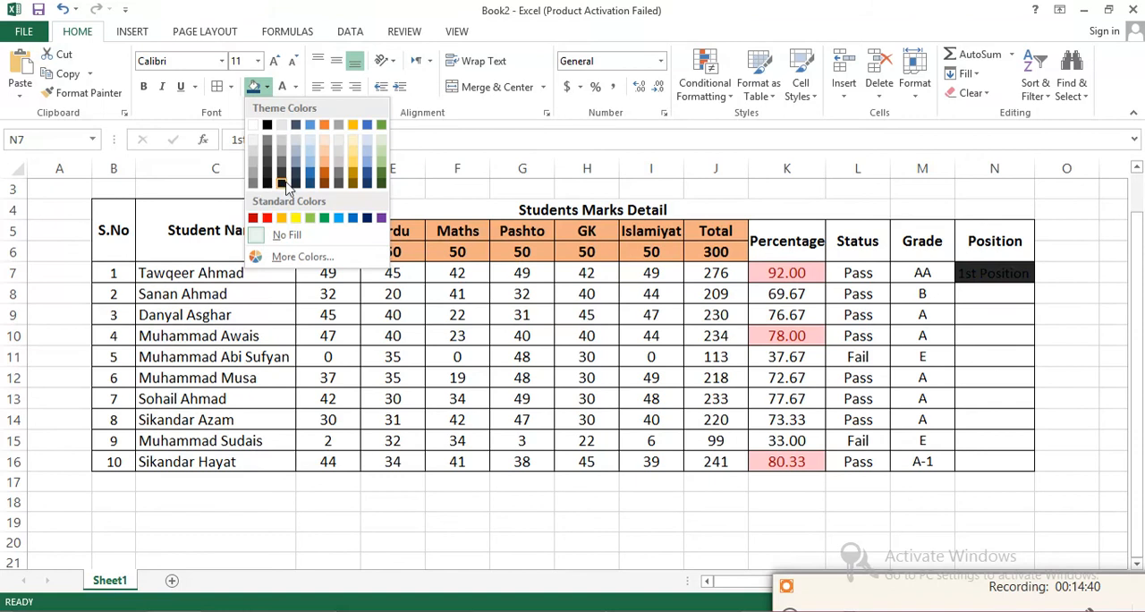
pyautogui.click(267, 217)
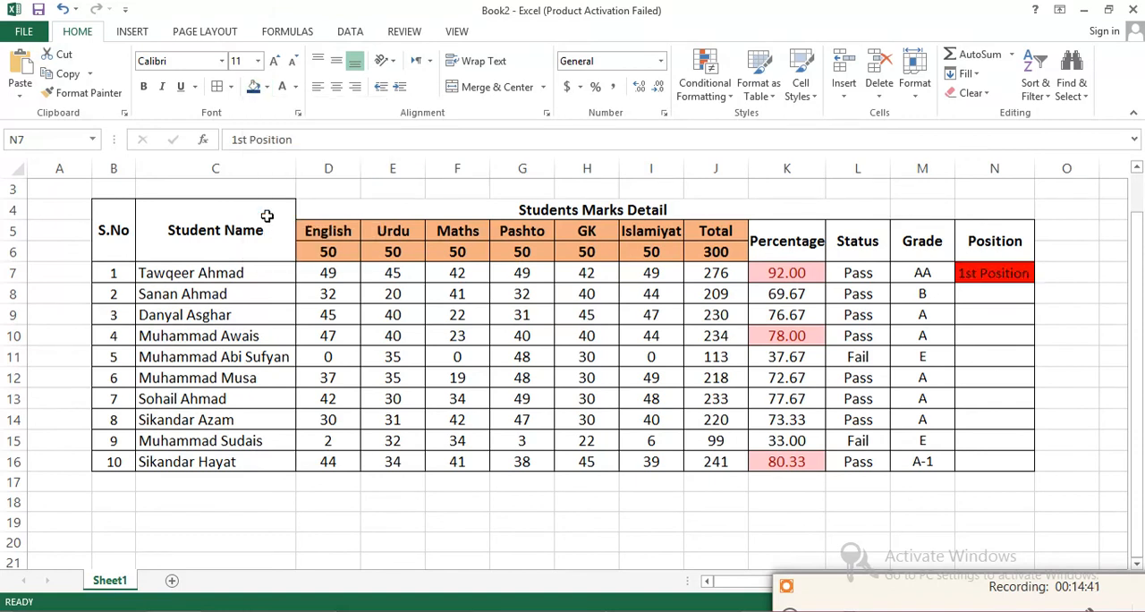
pyautogui.click(296, 87)
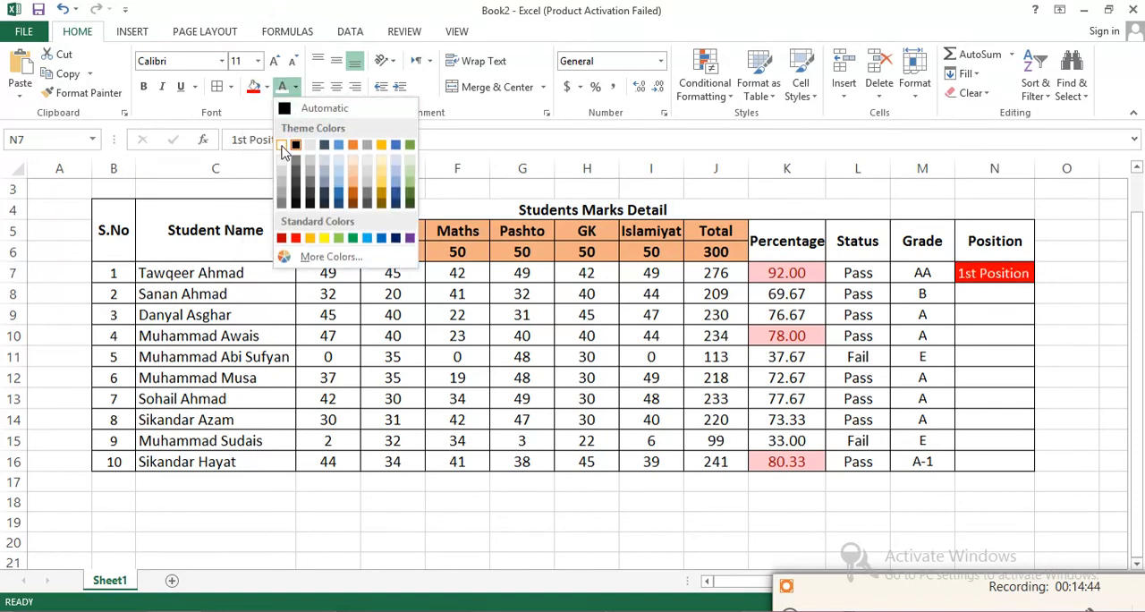
pyautogui.click(281, 145)
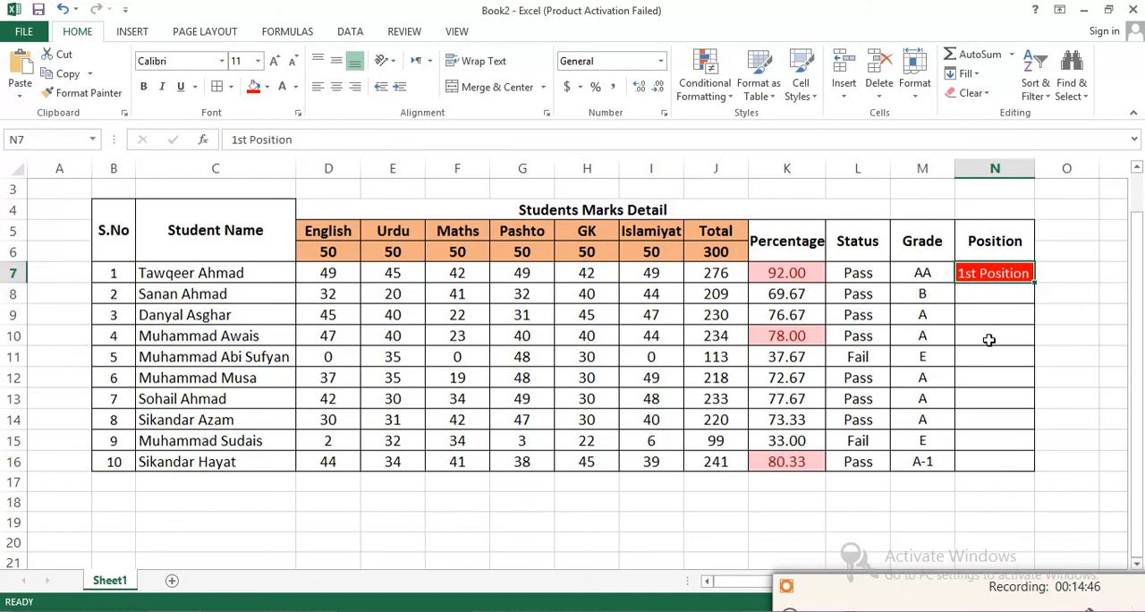
# - Enter "2nd Position" in N16 and "3rd Position" in N10
pyautogui.click(982, 462)
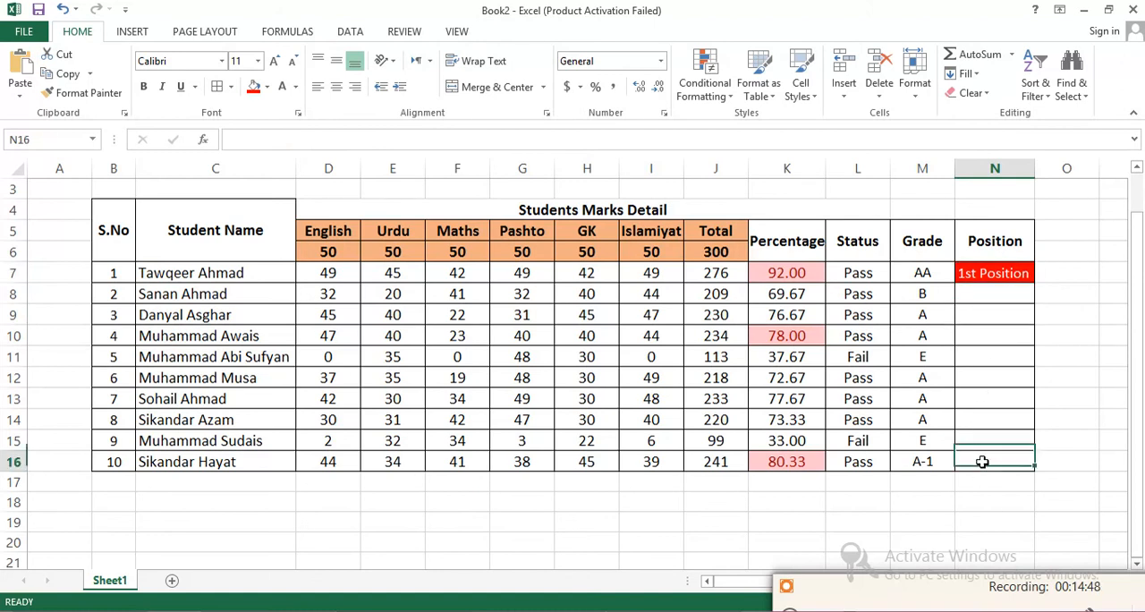
pyautogui.write('@')
pyautogui.press('BackSpace')
pyautogui.write('2nd Position')
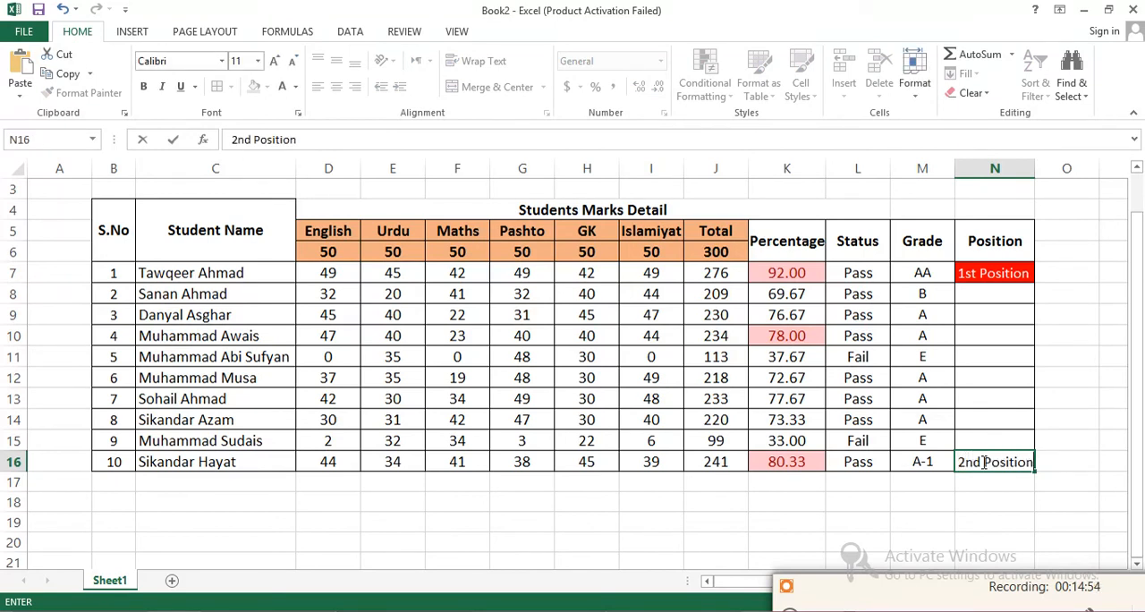
pyautogui.click(970, 336)
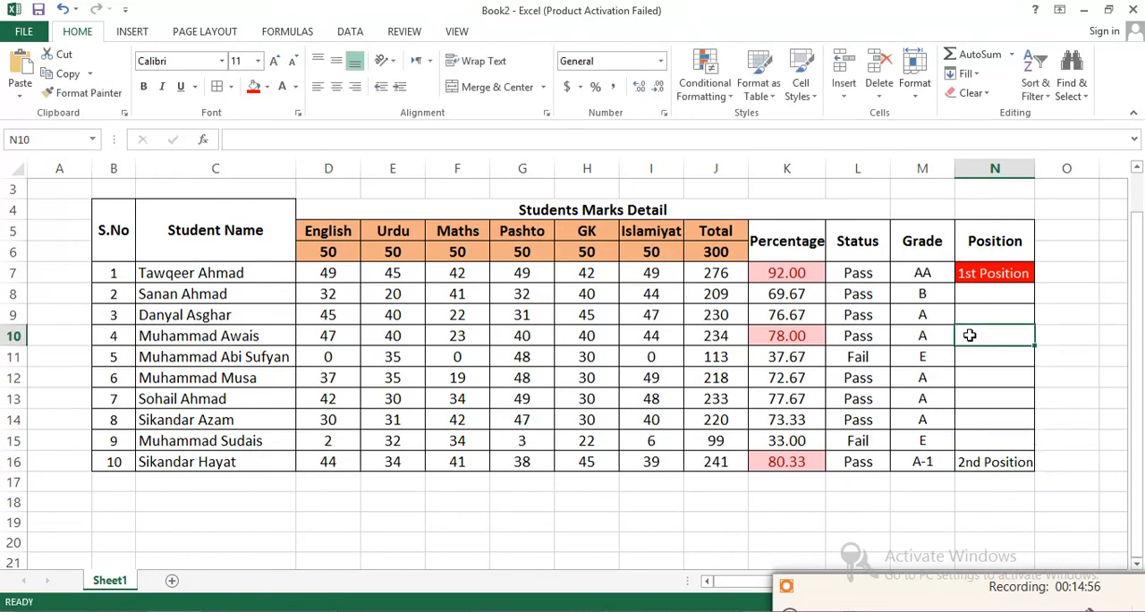
pyautogui.write('3rd Position')
pyautogui.press('Return')
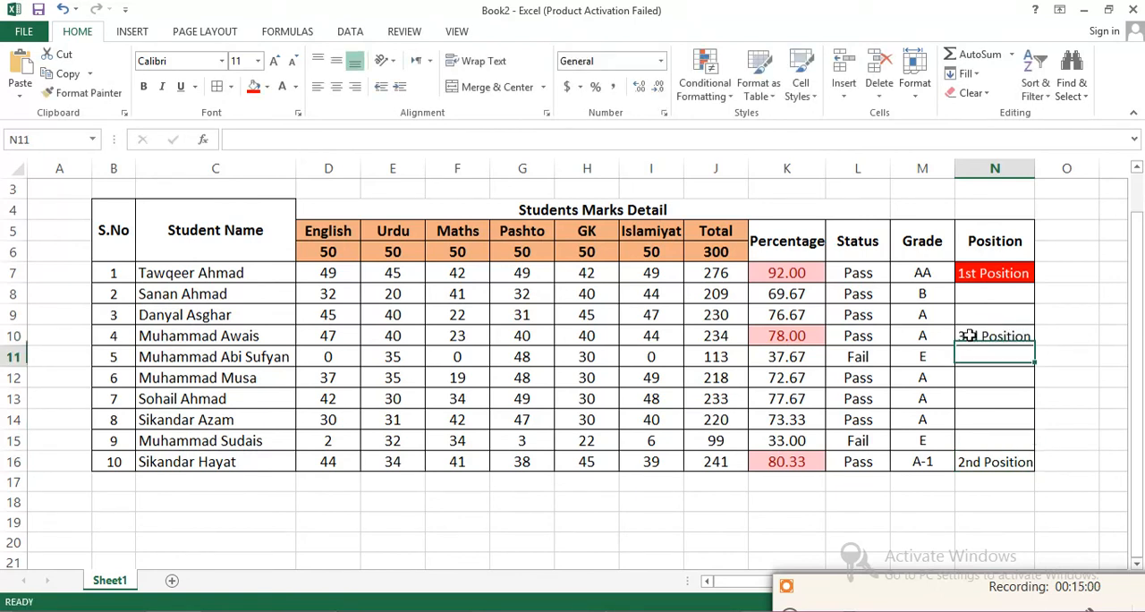
# - Apply the red fill and white font colour to the position cells N16 and N10
pyautogui.click(989, 462)
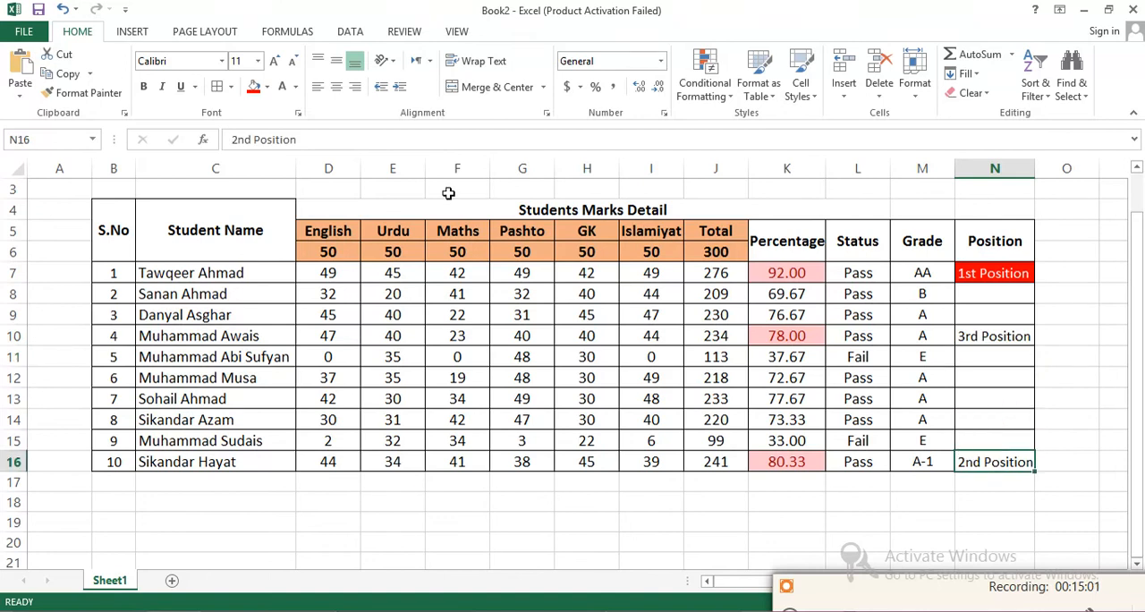
pyautogui.click(254, 86)
pyautogui.click(282, 86)
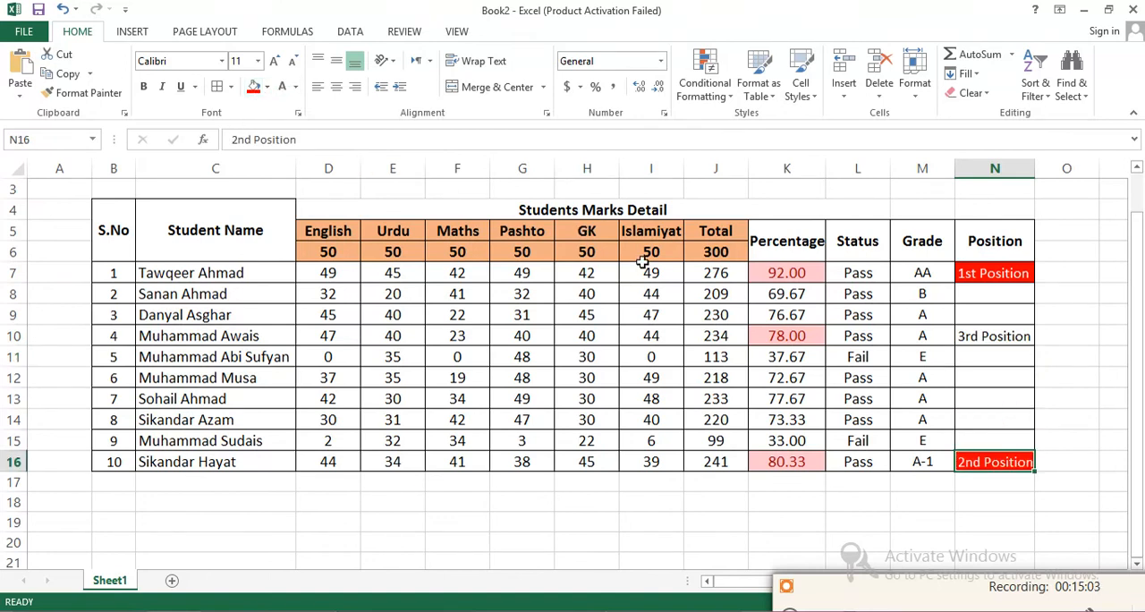
pyautogui.click(969, 337)
pyautogui.click(254, 86)
pyautogui.click(282, 86)
pyautogui.click(1039, 404)
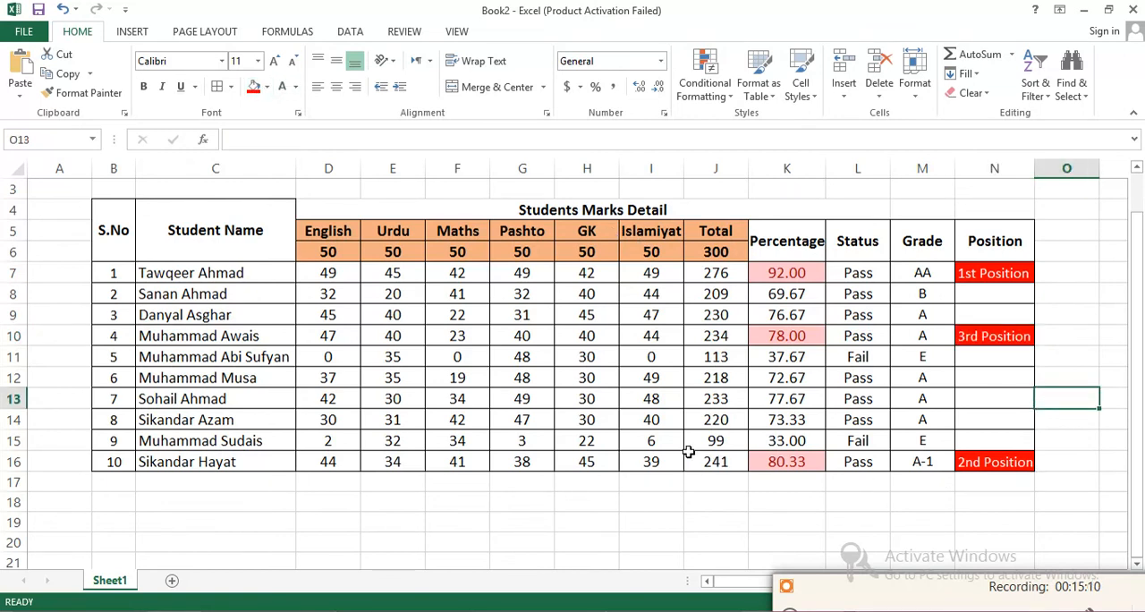
# - Re-merge and center the Students Awardlist in Excel title across B2:N2 and increase its font size to 26
pyautogui.moveTo(1138, 433); pyautogui.dragTo(1138, 399)
pyautogui.moveTo(971, 225); pyautogui.dragTo(615, 221)
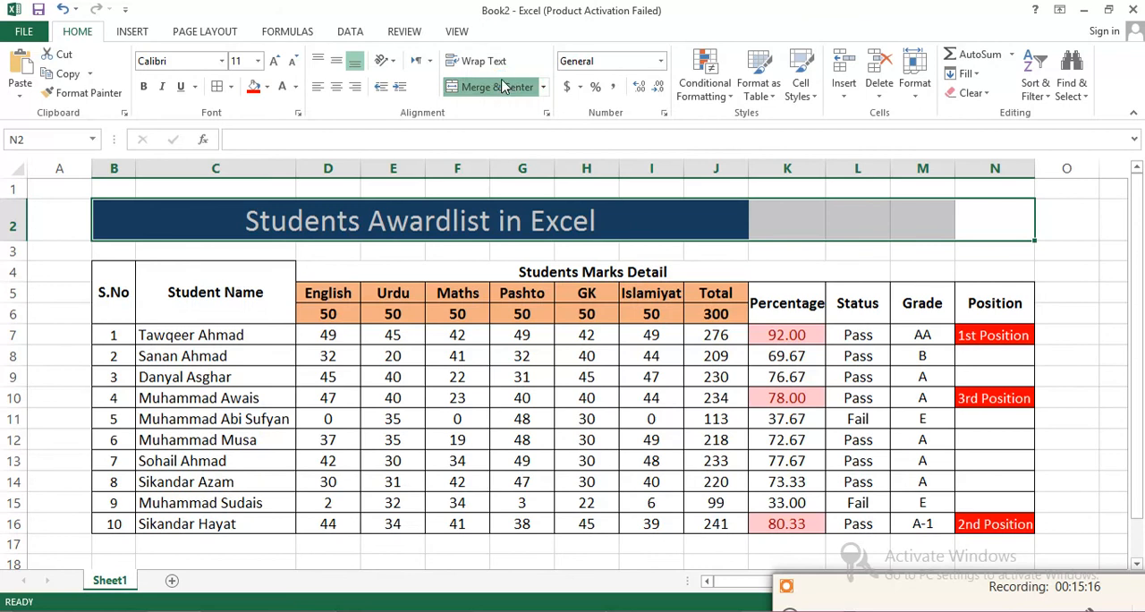
pyautogui.click(497, 87)
pyautogui.click(499, 88)
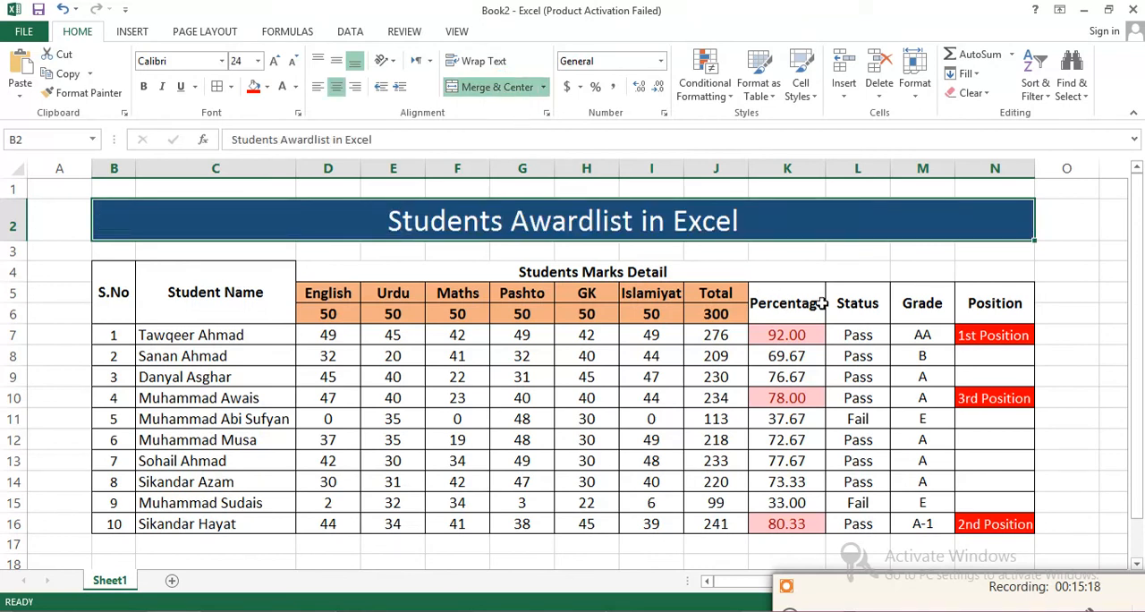
pyautogui.click(274, 62)
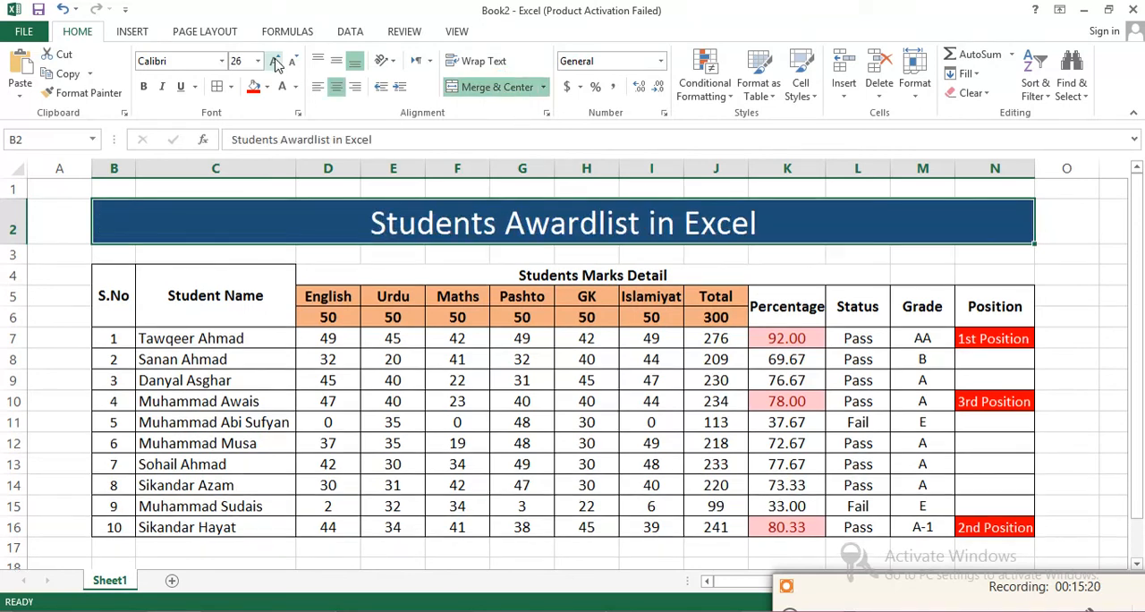
pyautogui.moveTo(1139, 324); pyautogui.dragTo(1138, 320)
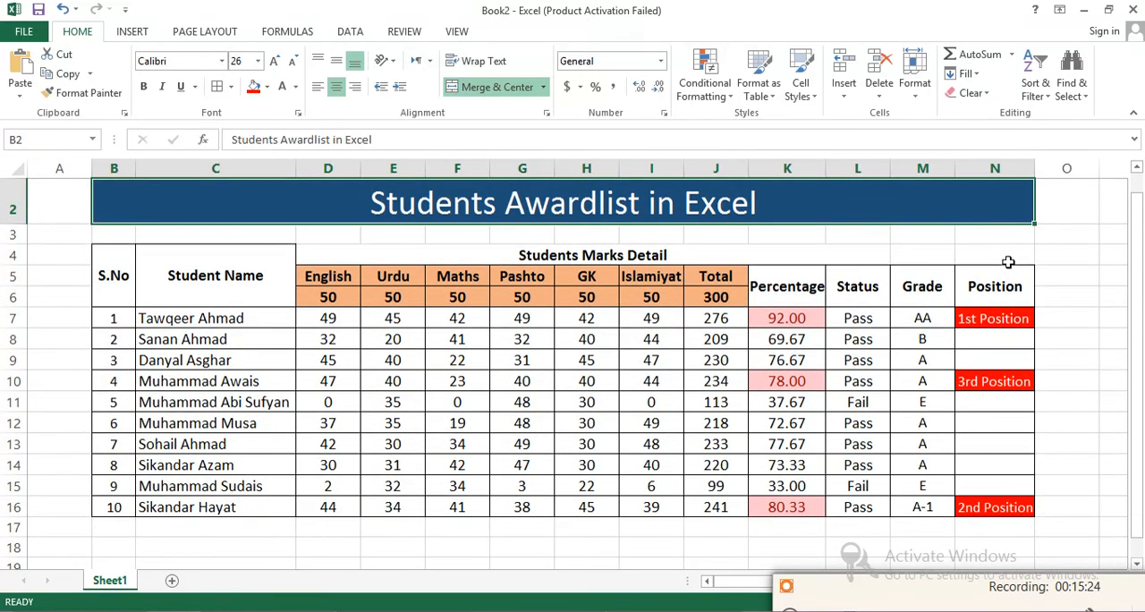
# - Select the Students Marks Detail heading row from D4 to N4
pyautogui.click(1002, 255)
pyautogui.moveTo(941, 255); pyautogui.dragTo(723, 249)
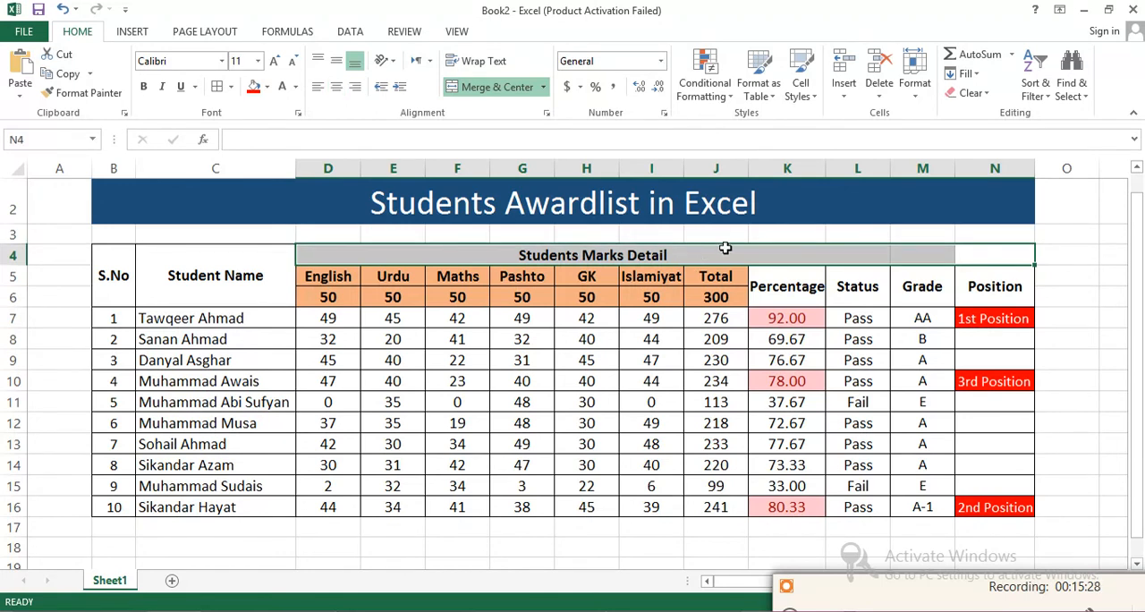
pyautogui.moveTo(1132, 355)
pyautogui.mouseDown()
pyautogui.moveTo(1142, 375)
pyautogui.moveTo(1141, 347)
pyautogui.mouseUp()
pyautogui.moveTo(922, 591); pyautogui.dragTo(917, 593)
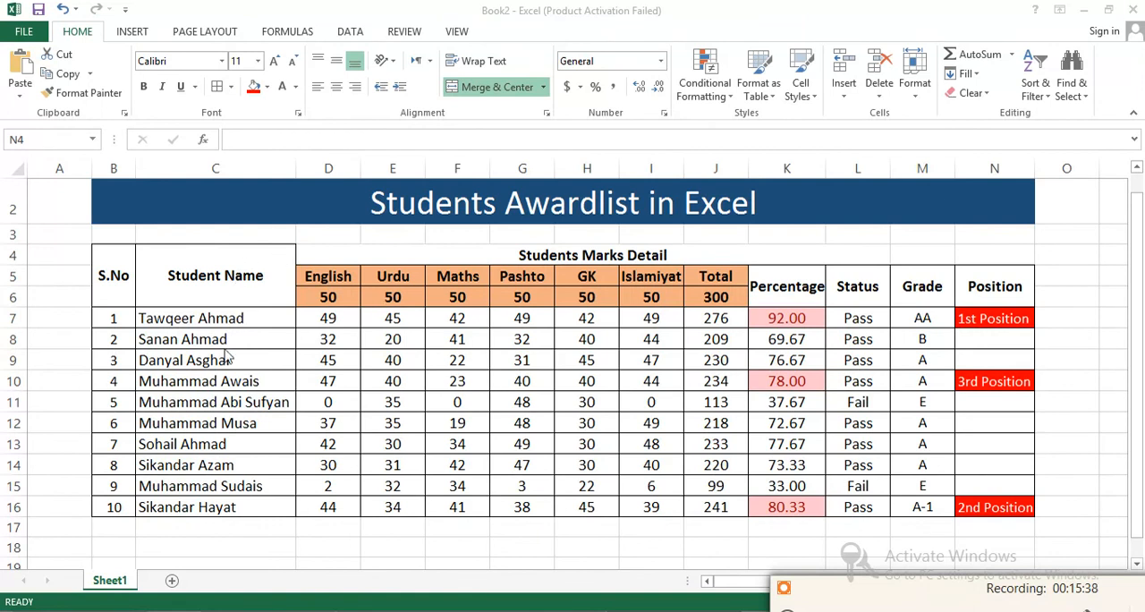
pyautogui.click(247, 525)
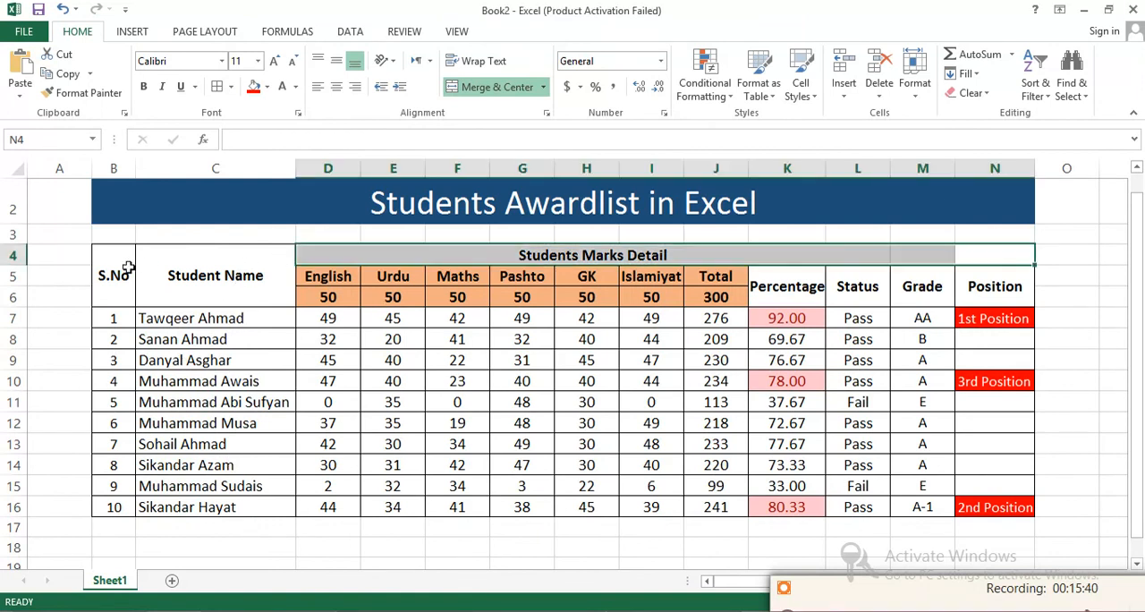